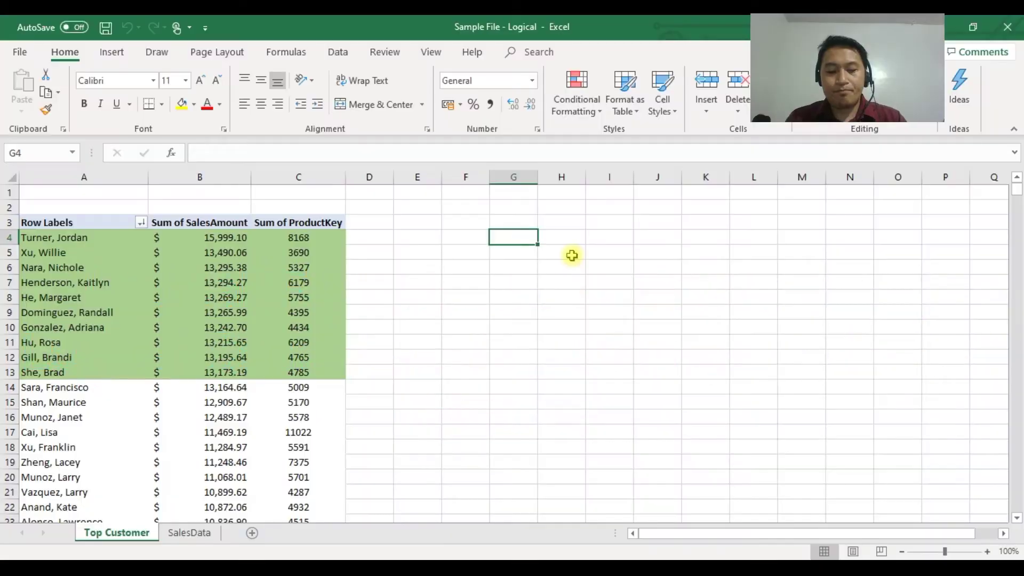
Enter an IF formula in cell G6 that returns "Green" when C6 is greater than 5000 and "Red" otherwise
click(514, 266)
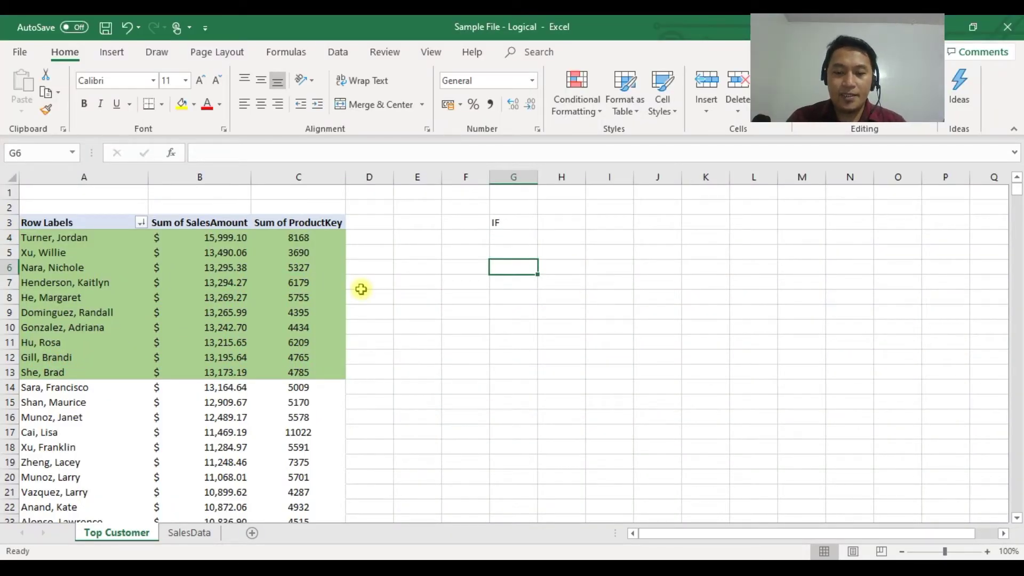
text(=if)
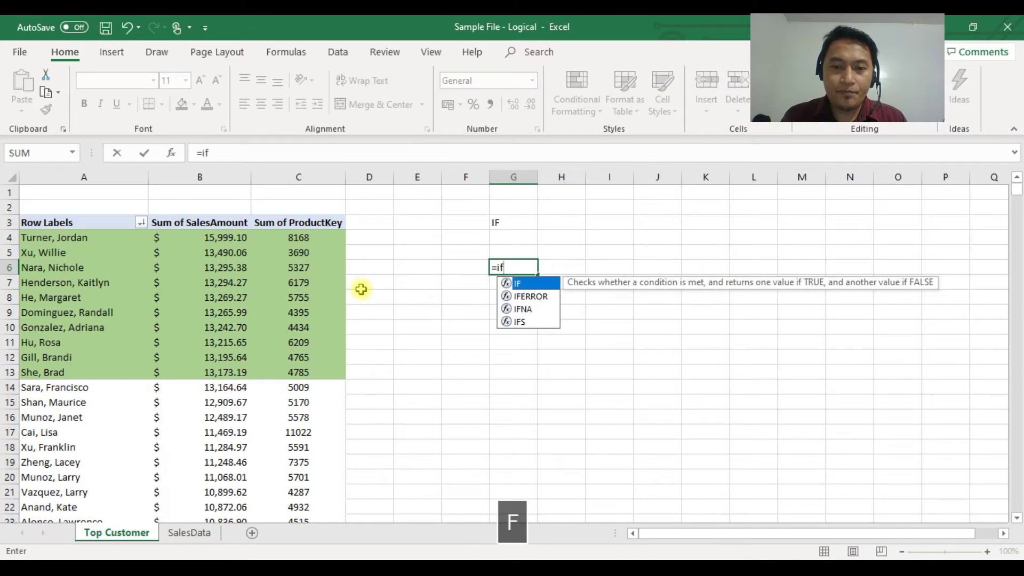
key(Tab)
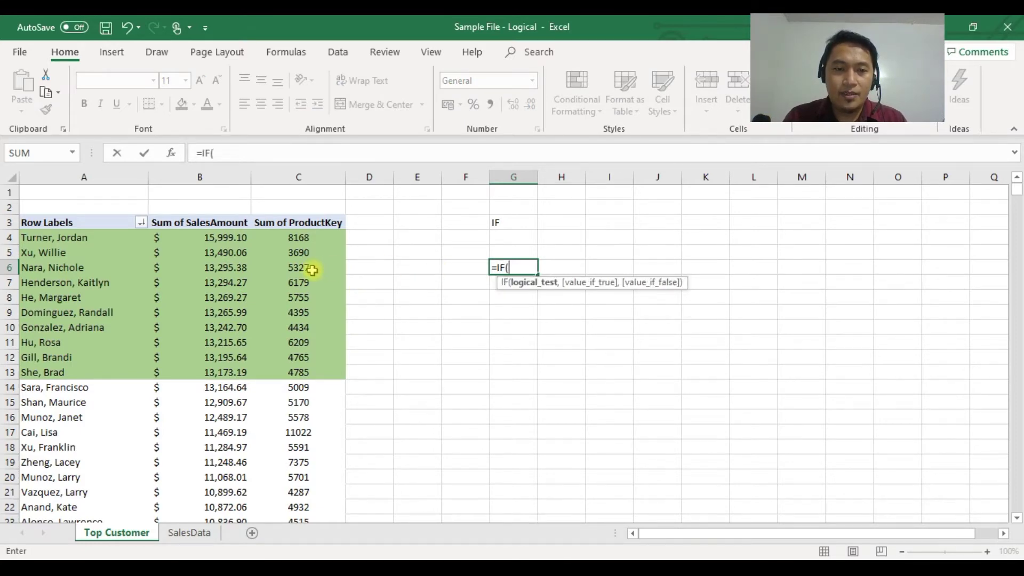
text(c6=)
key(BackSpace)
text(>)
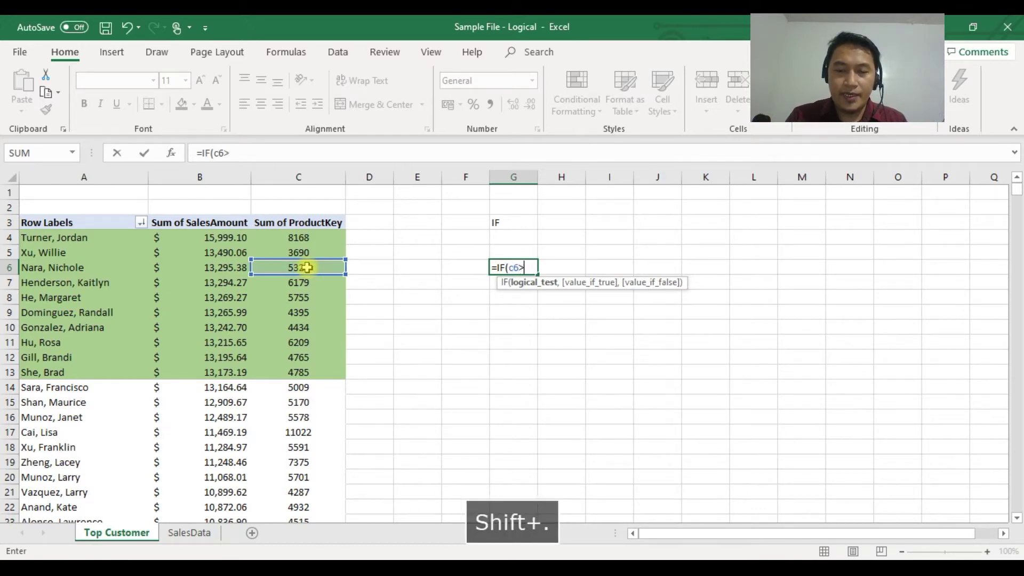
text(5)
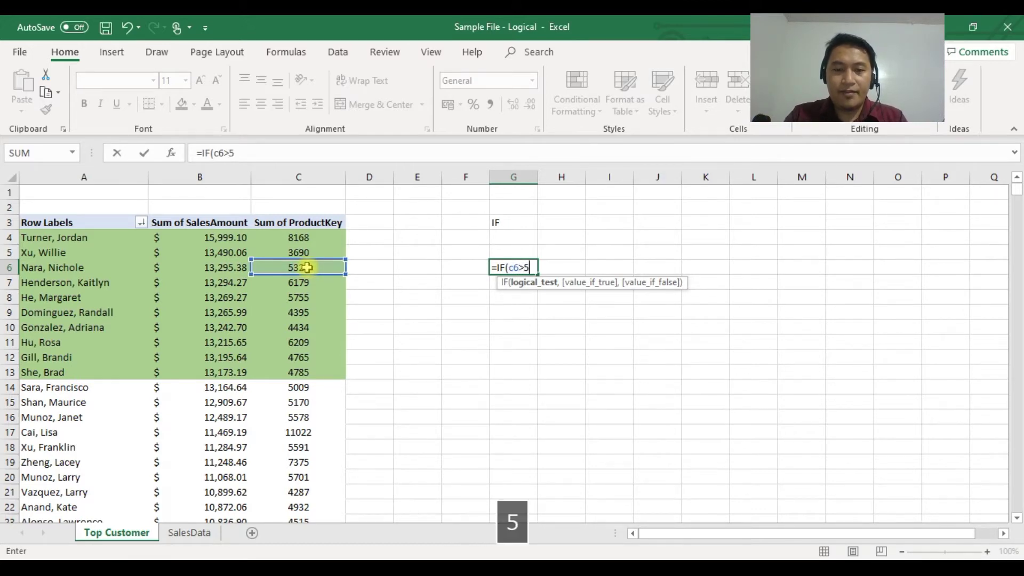
text(000,)
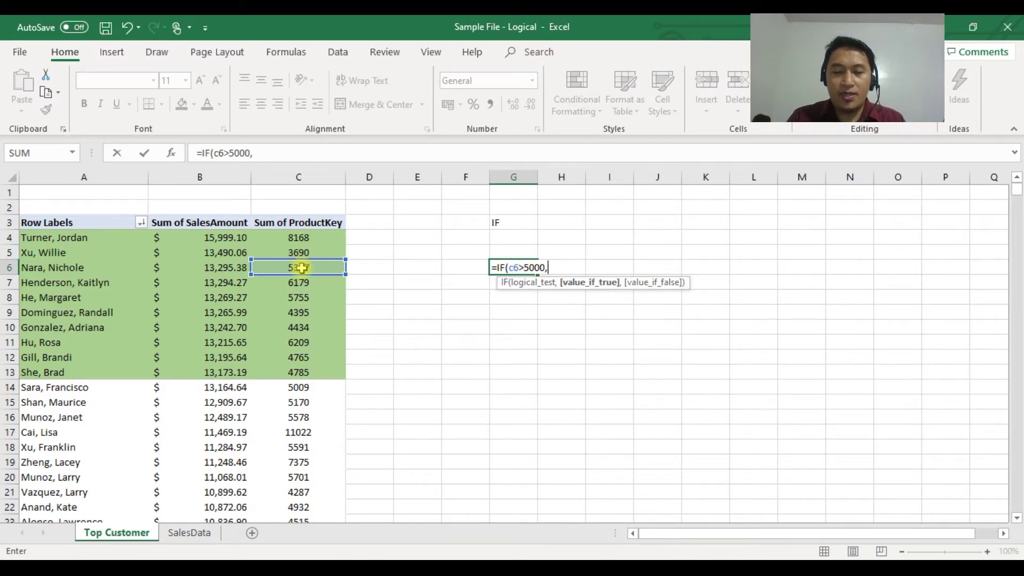
text(")
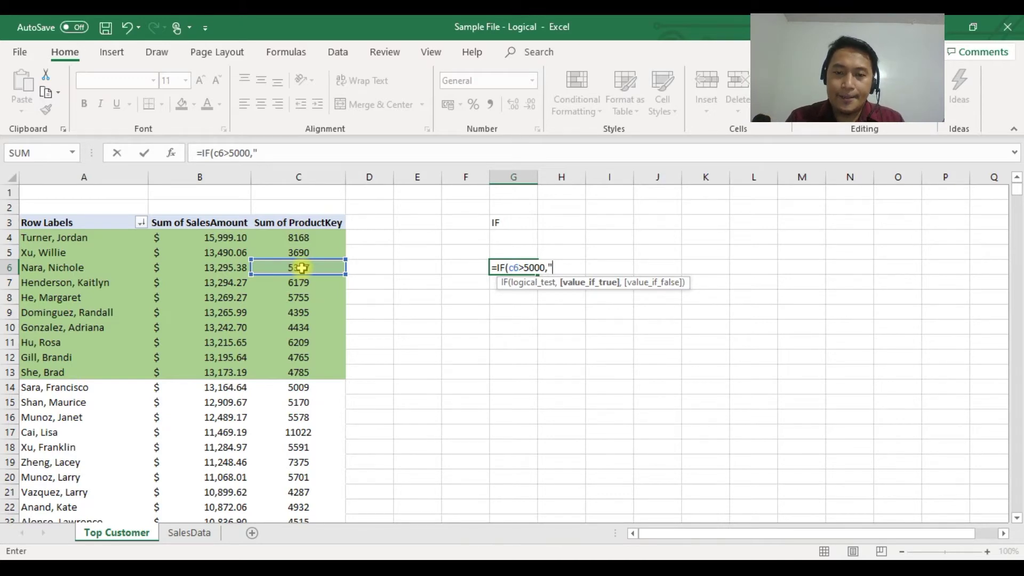
text(Green)
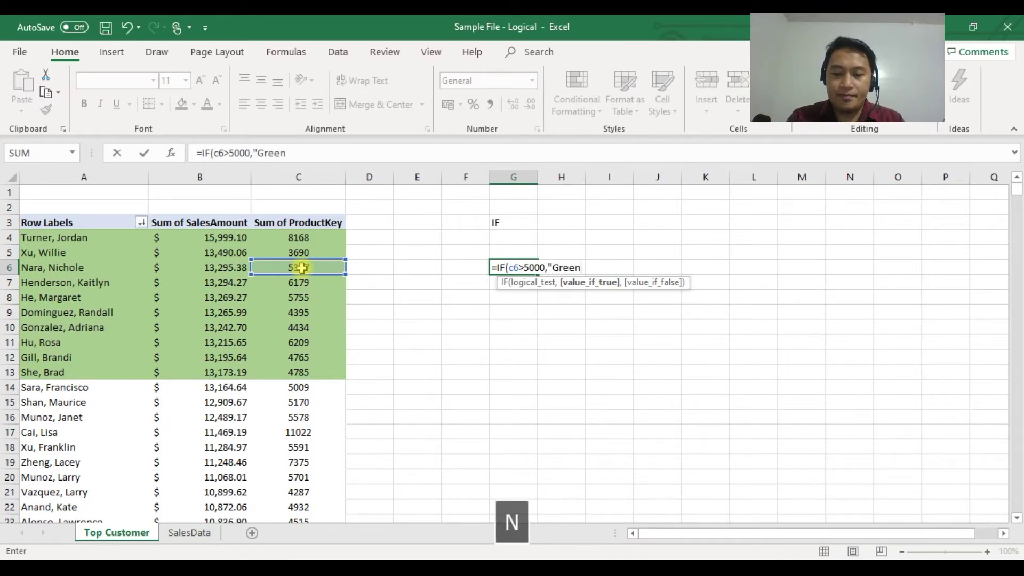
text(",)
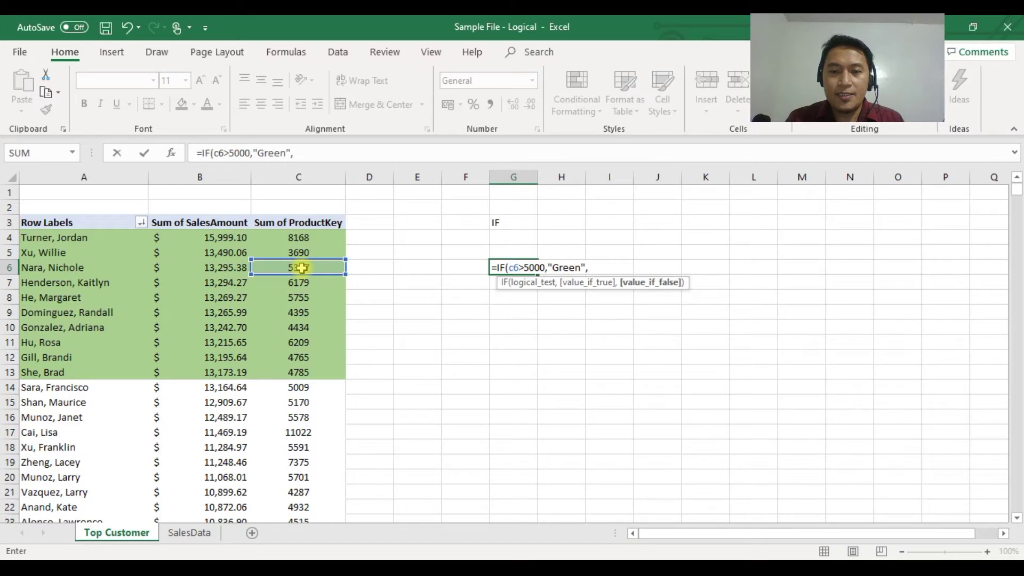
text(")
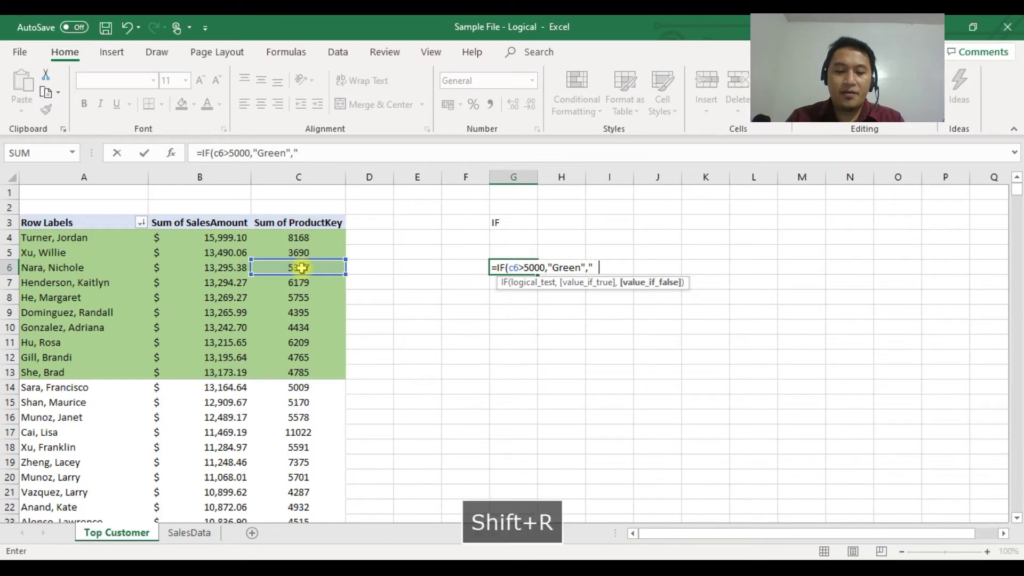
text(Red")
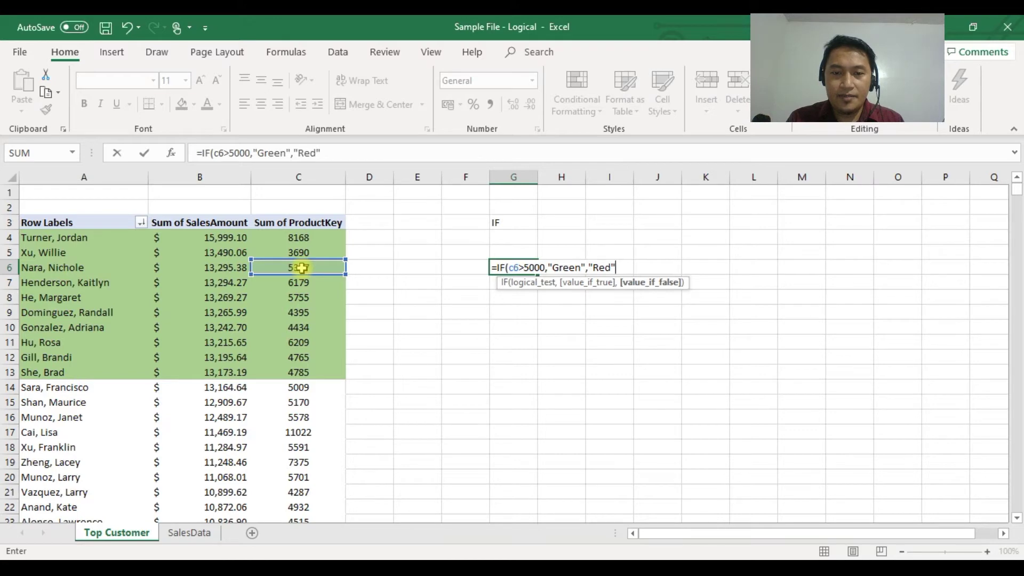
key(Return)
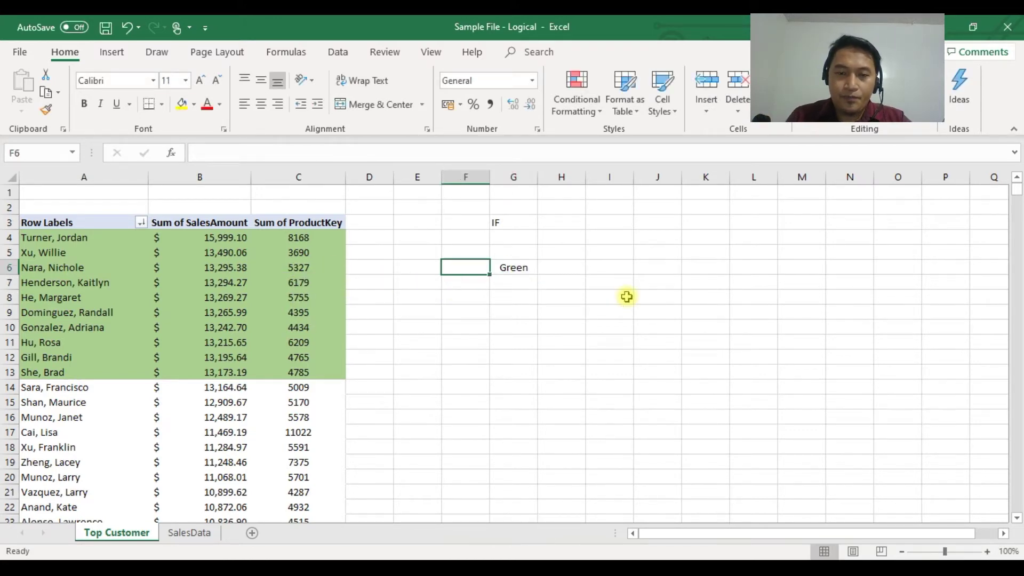
Examine the formula and result in G6 against the product key sum in C6
key(Right)
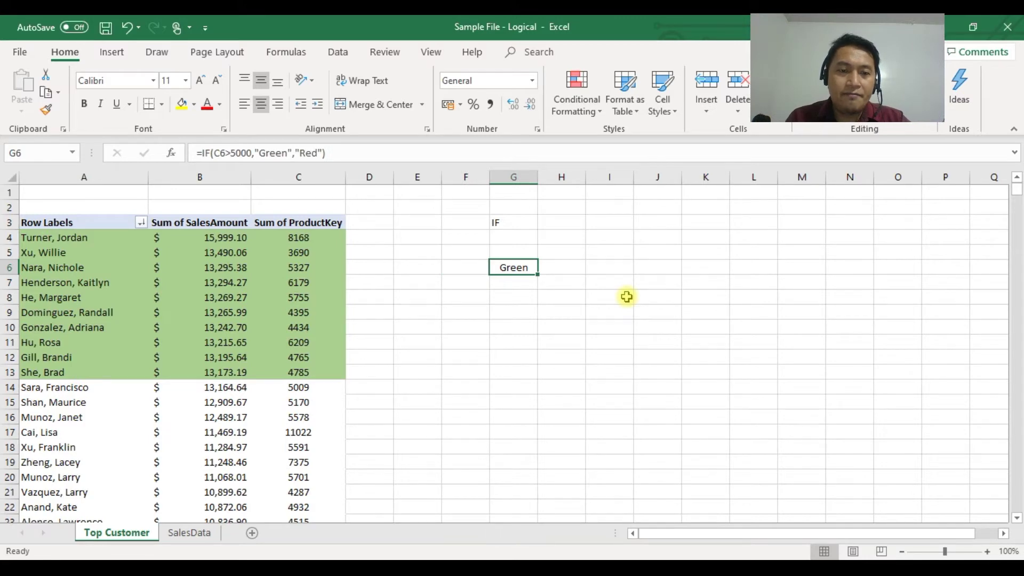
key(Left)
key(Left)
key(Left)
key(Left)
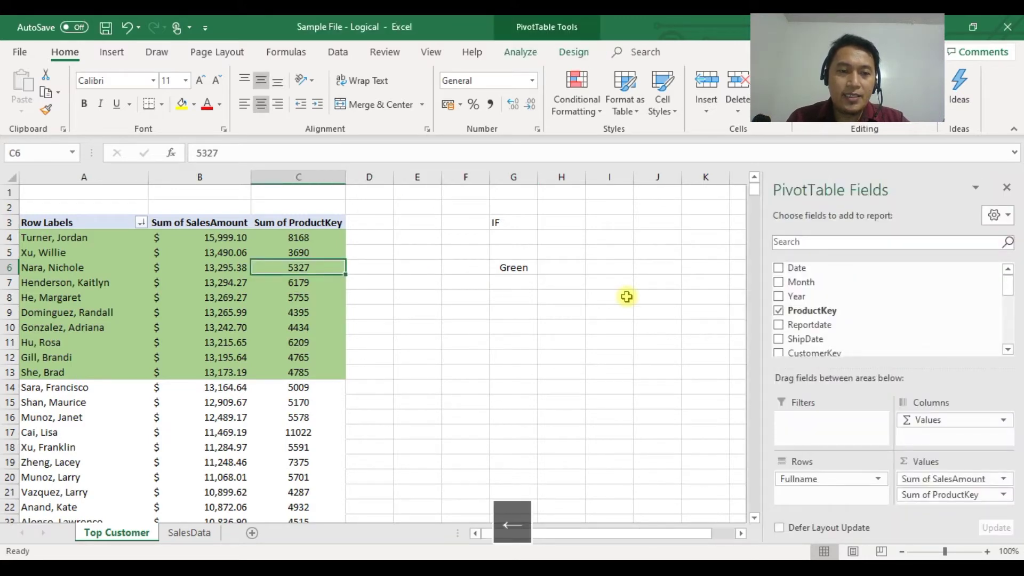
key(Right)
key(Right)
key(Right)
key(Right)
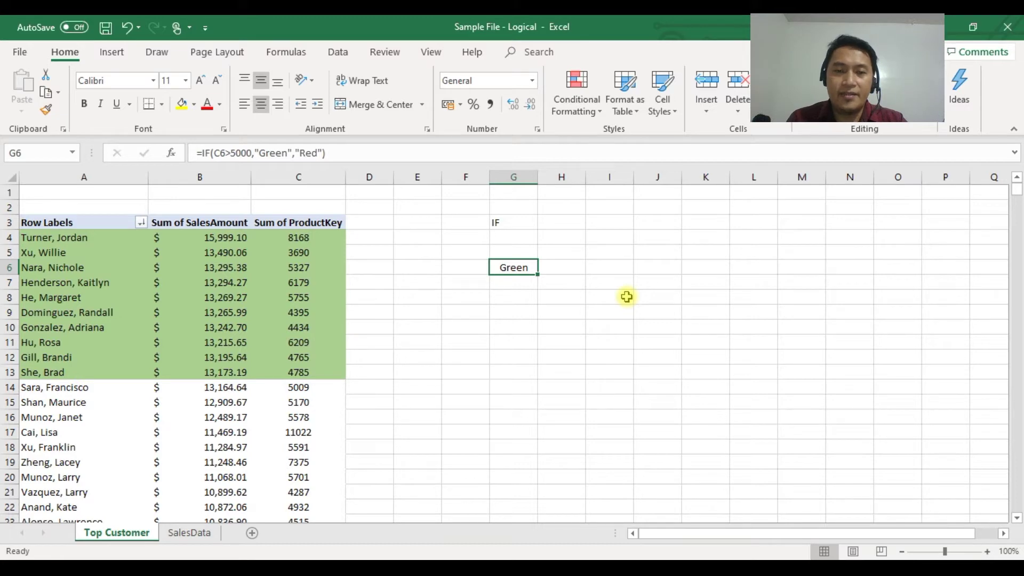
key(Right)
key(Left)
key(Left)
key(Right)
key(Right)
key(Left)
key(Left)
key(Left)
key(Right)
key(Right)
key(Left)
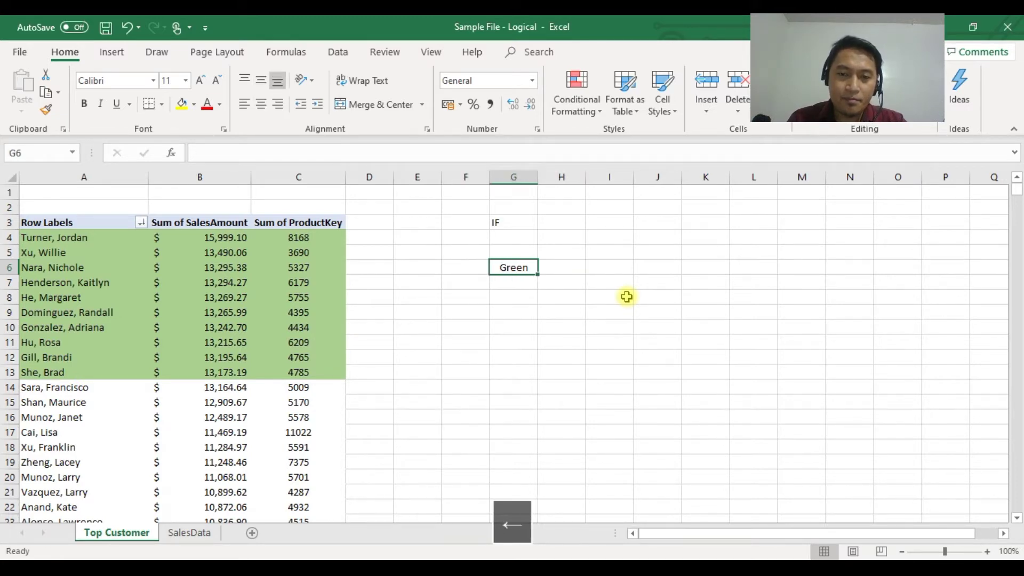
Enter an IF formula in G7 that returns "True" when C5 is greater than C4 and "False" otherwise, and centre the cell horizontally
key(Down)
text(=)
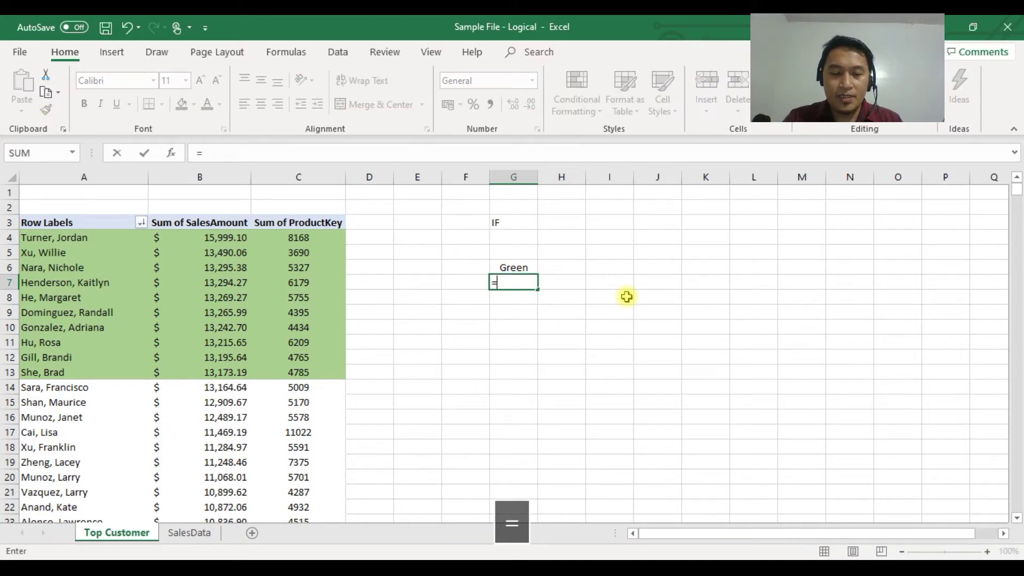
text(if)
key(Tab)
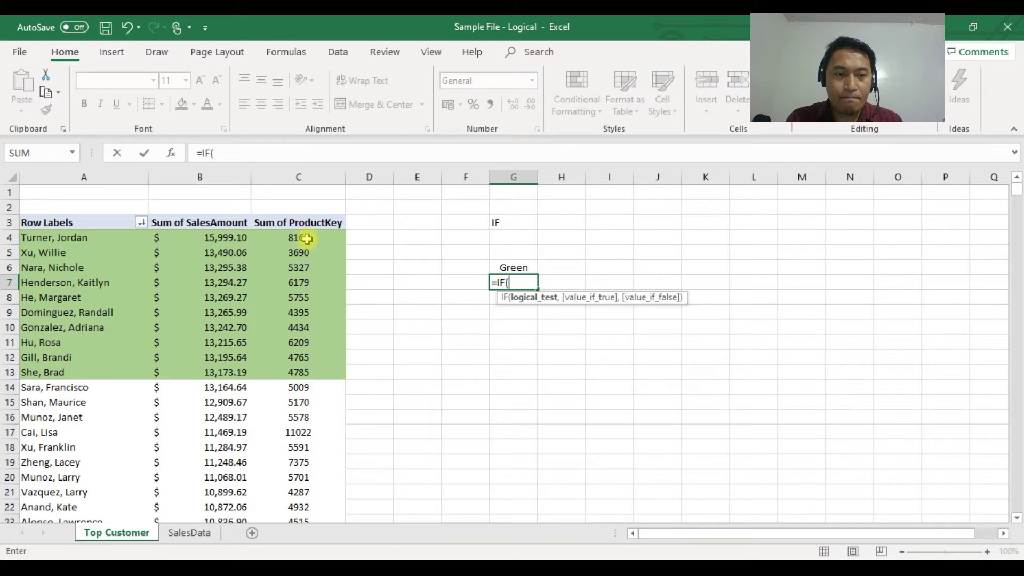
text(c5)
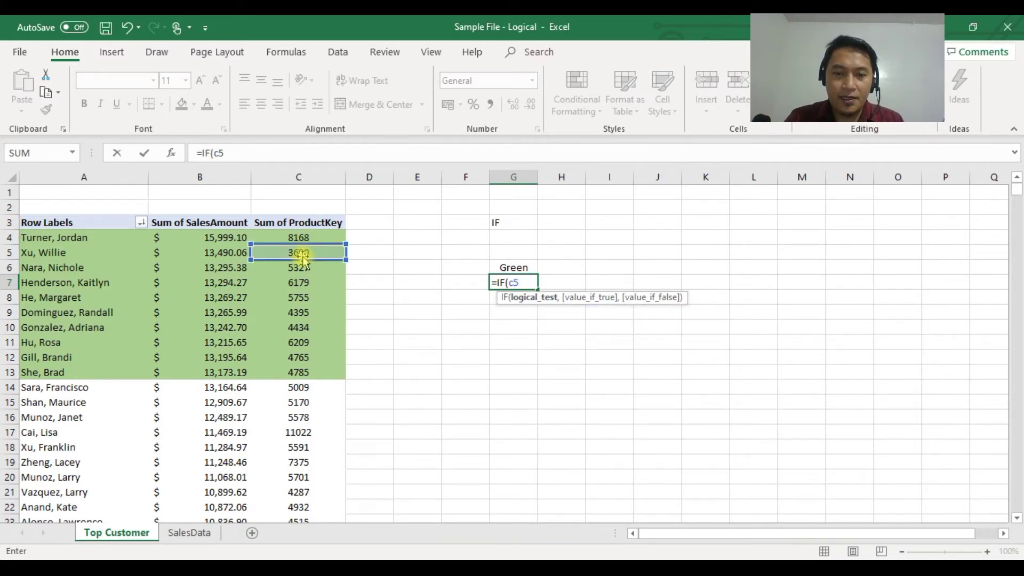
text(>)
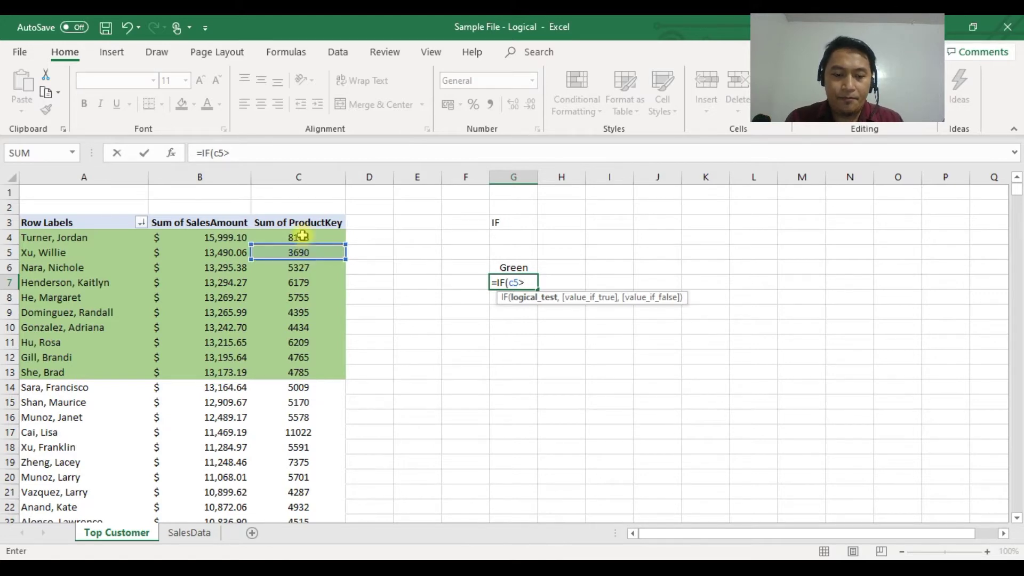
text(c4)
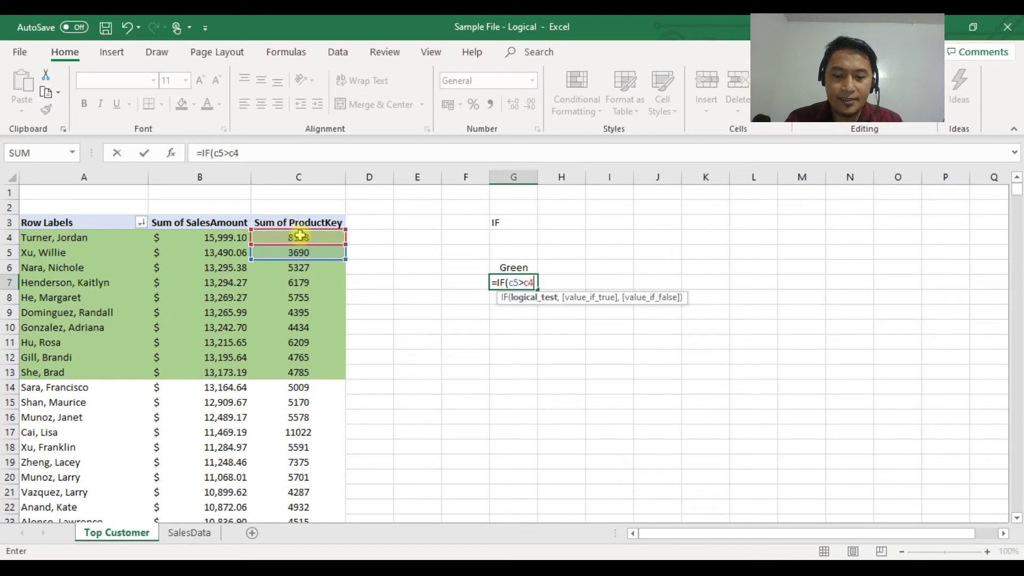
text(,)
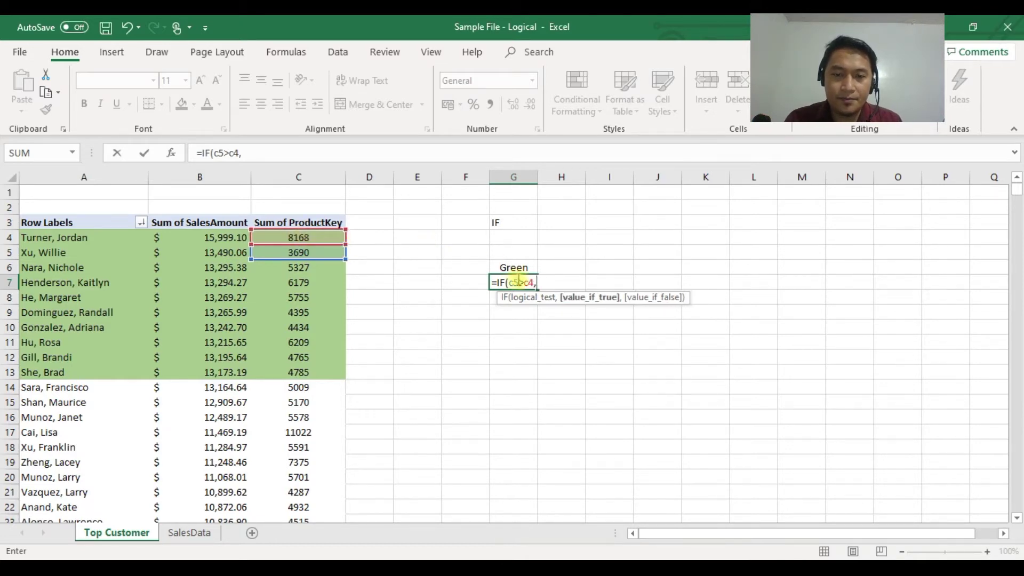
text(")
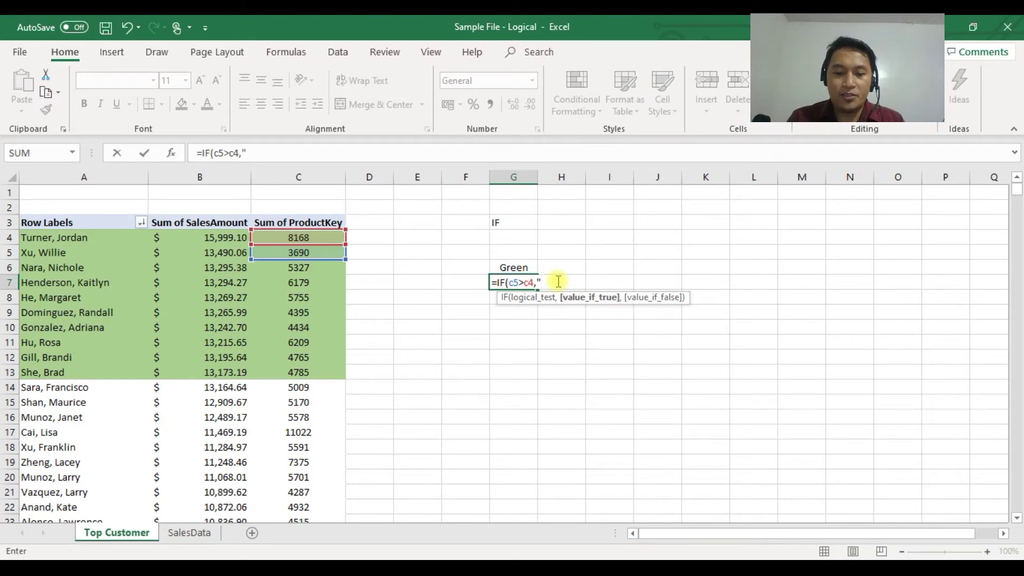
text(True")
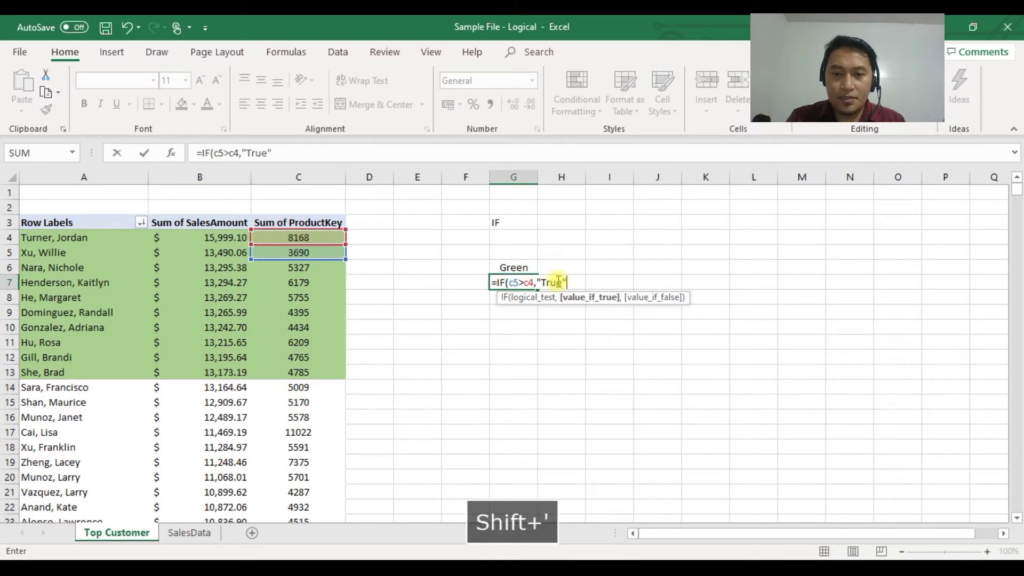
text(,)
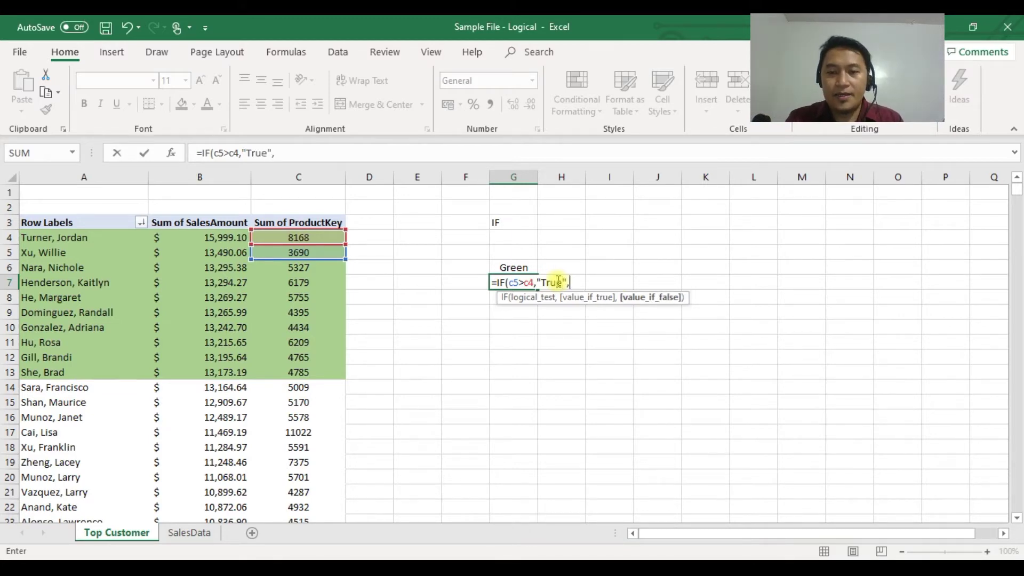
text("False)
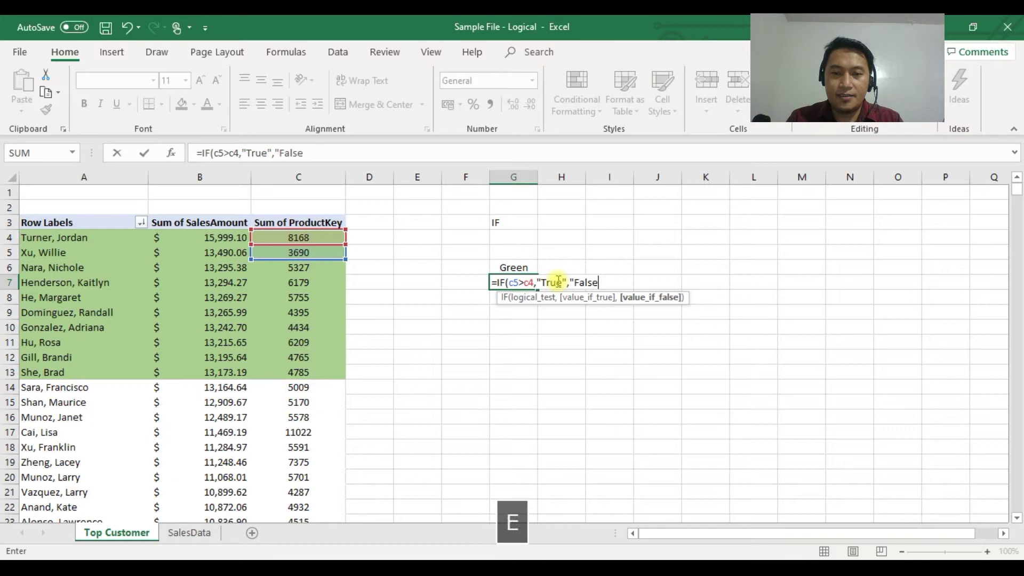
text(")
key(Return)
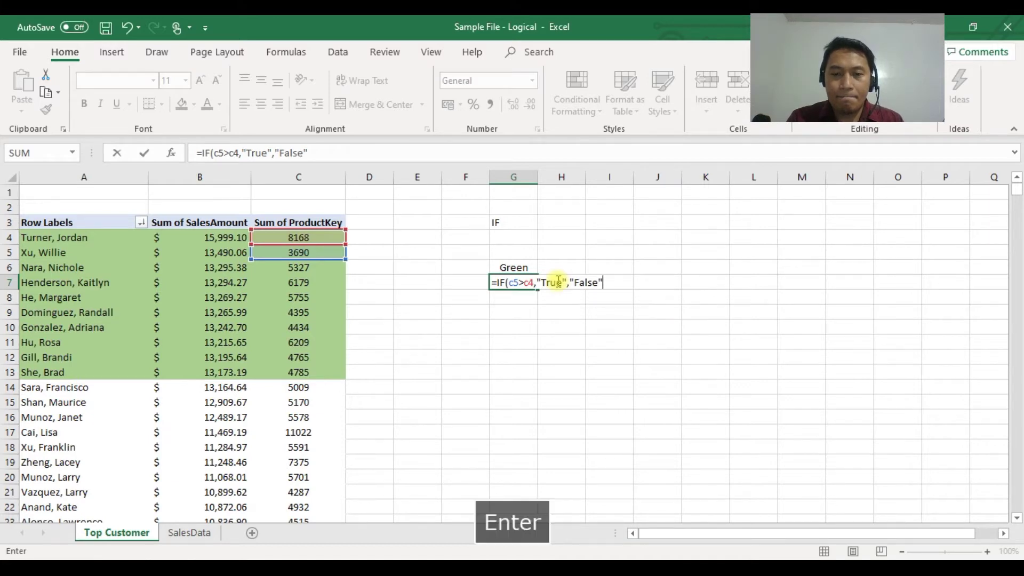
click(519, 282)
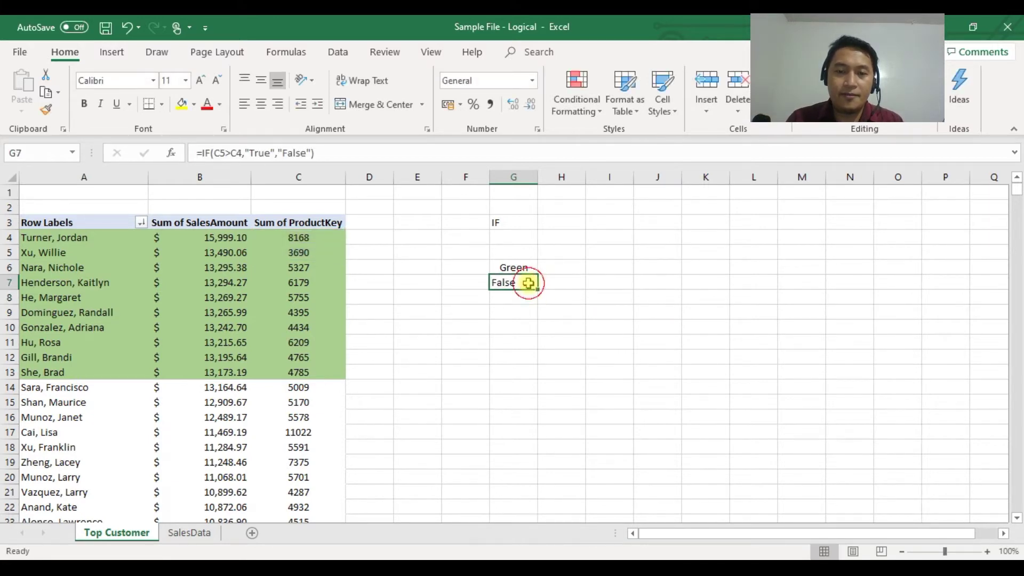
click(261, 104)
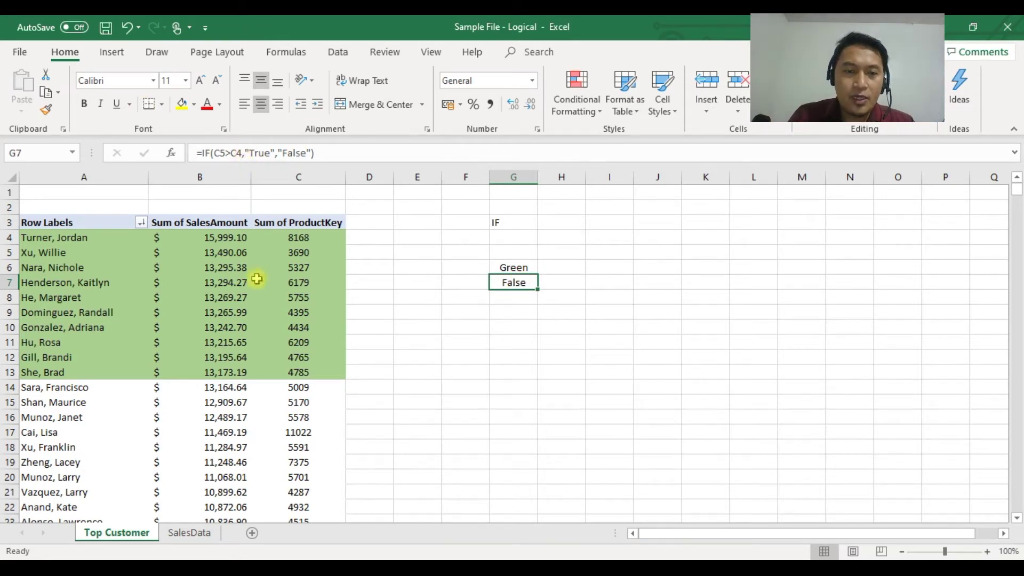
Check the values in C5 and C4 against the comparison formula and its result in G7
click(303, 256)
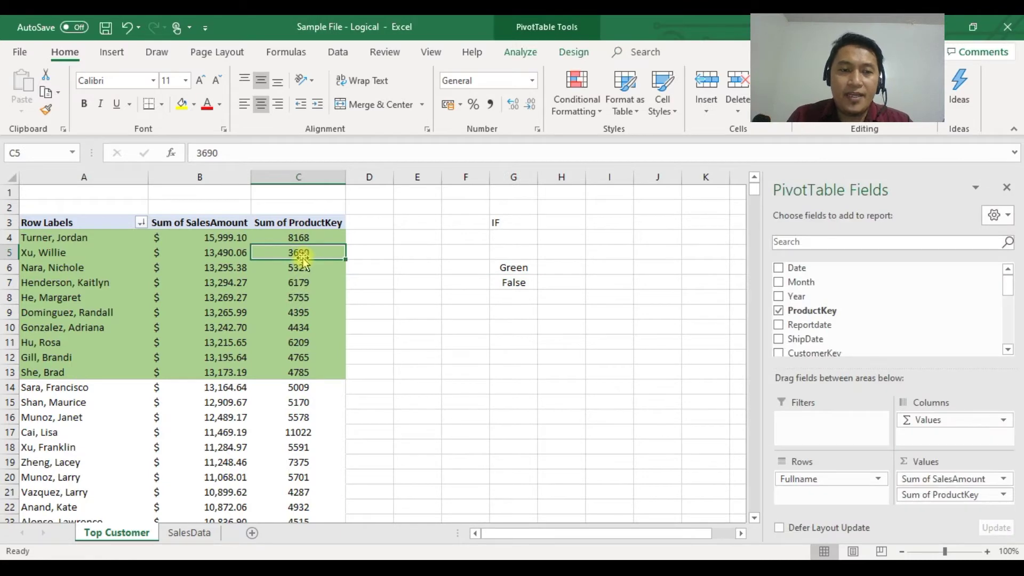
click(308, 237)
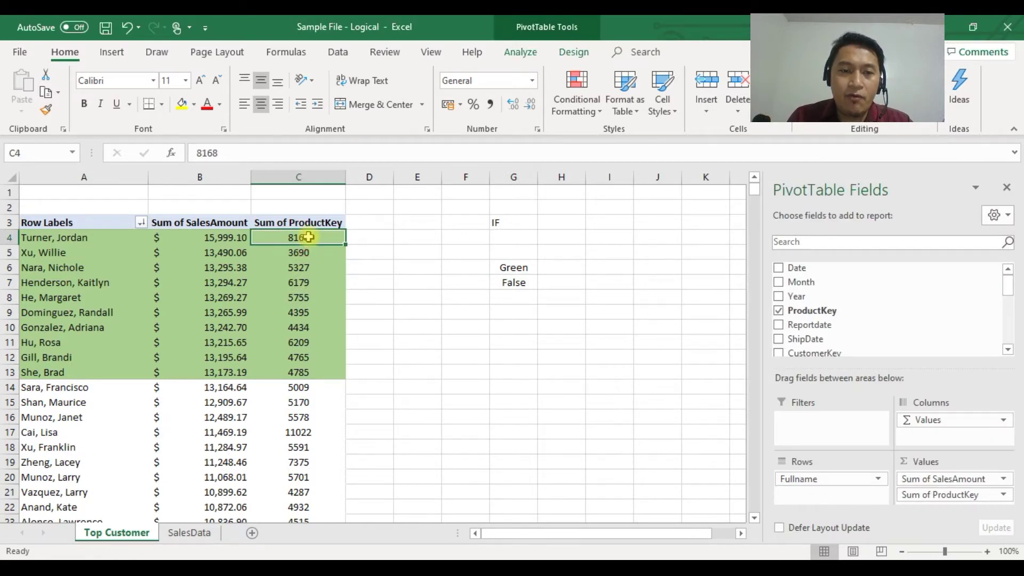
click(507, 282)
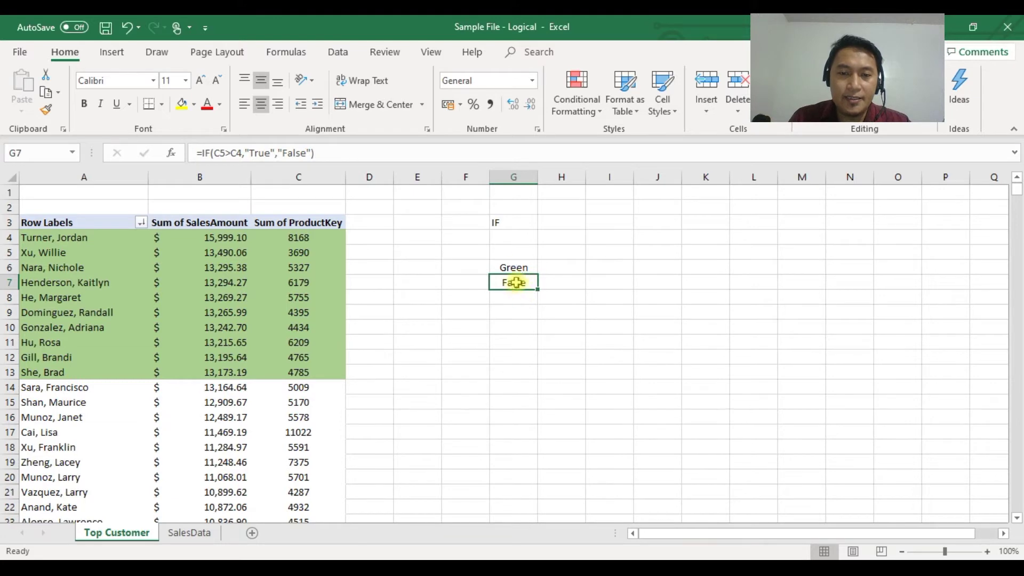
click(298, 251)
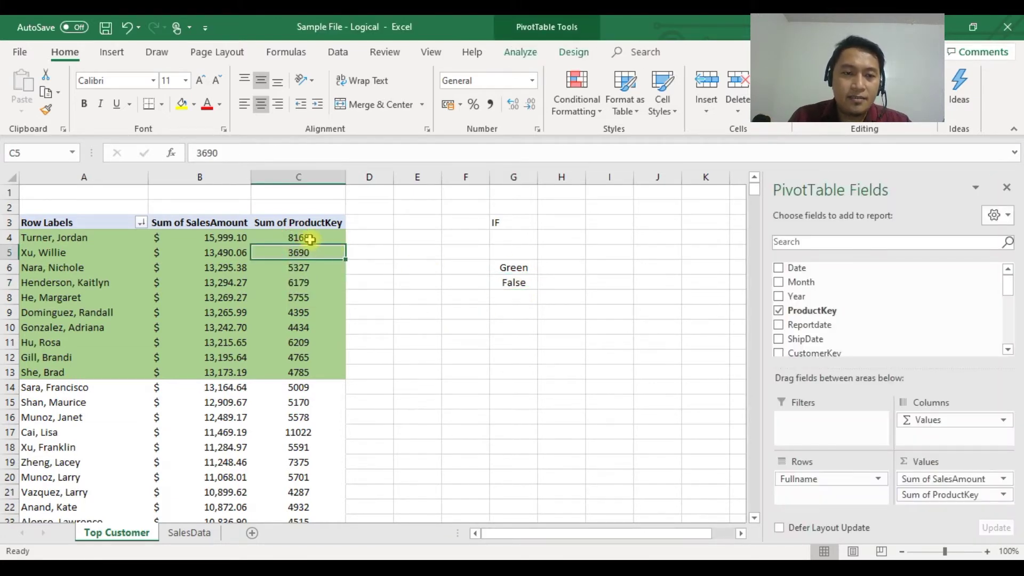
click(307, 238)
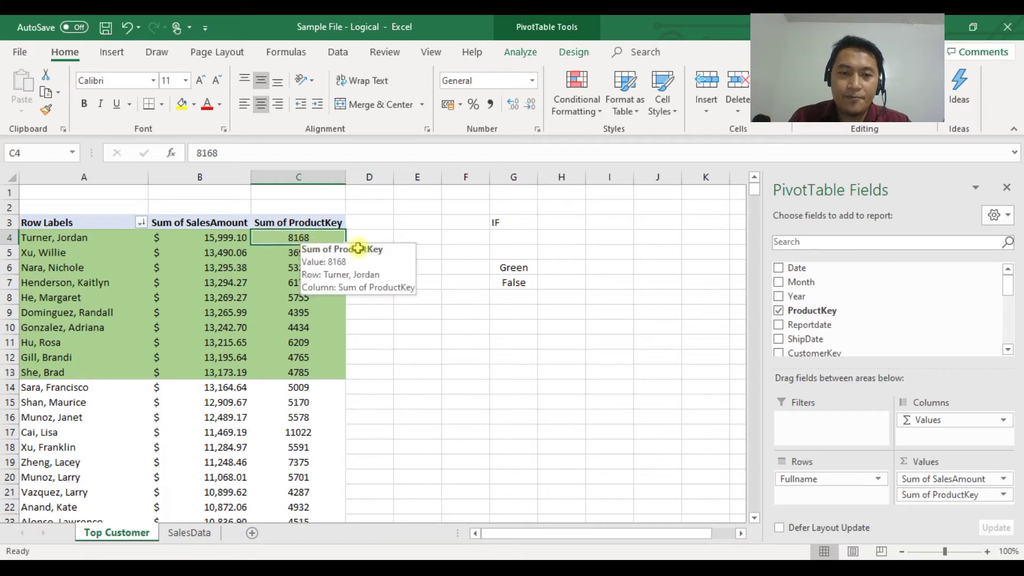
click(512, 282)
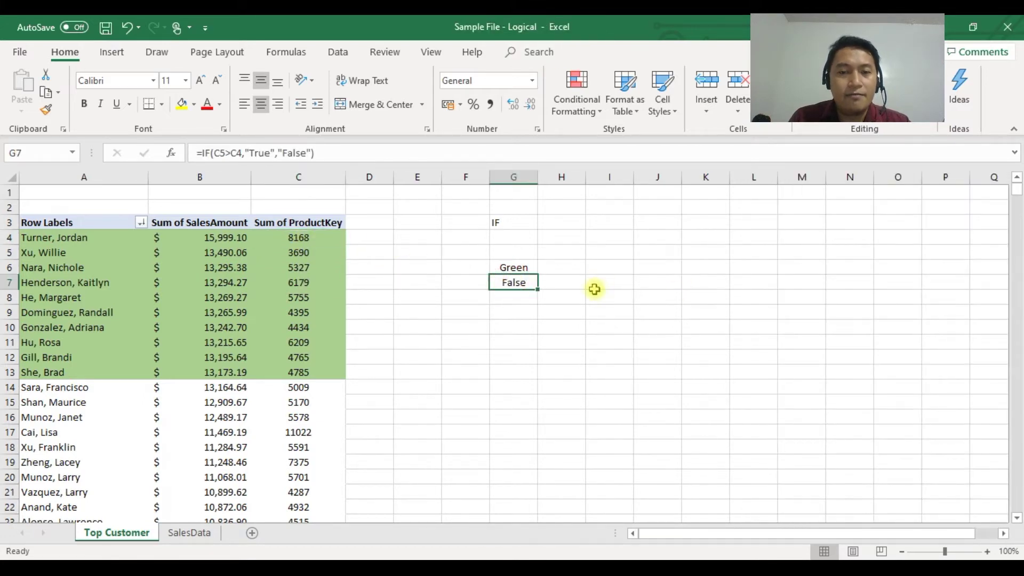
Enter the example words "Banana" in I3 and "Apple" in J3
click(558, 299)
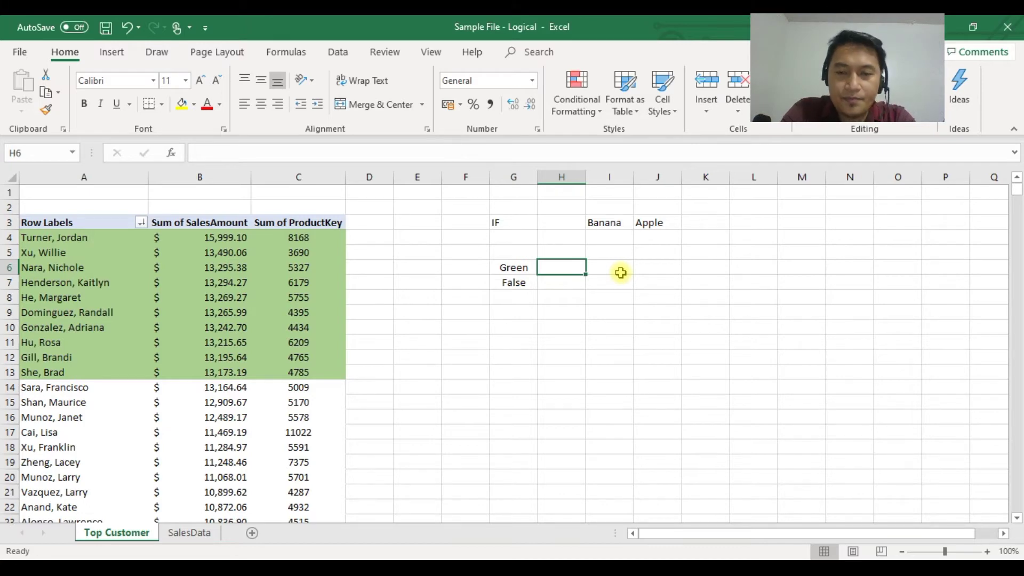
Enter the comparison operators =, > and < in cells I5, J5 and K5
key(Up)
key(Right)
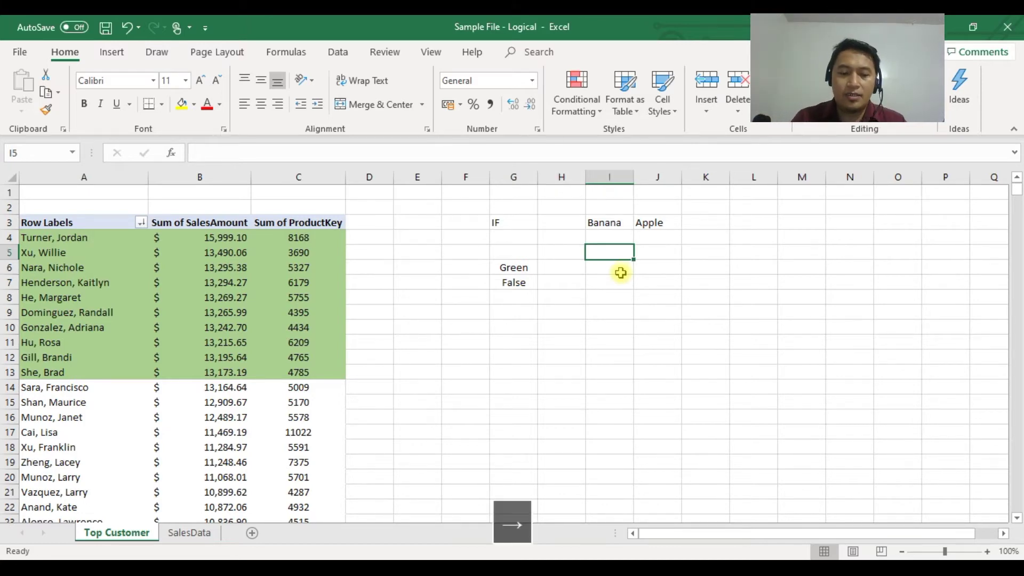
text(=)
key(Tab)
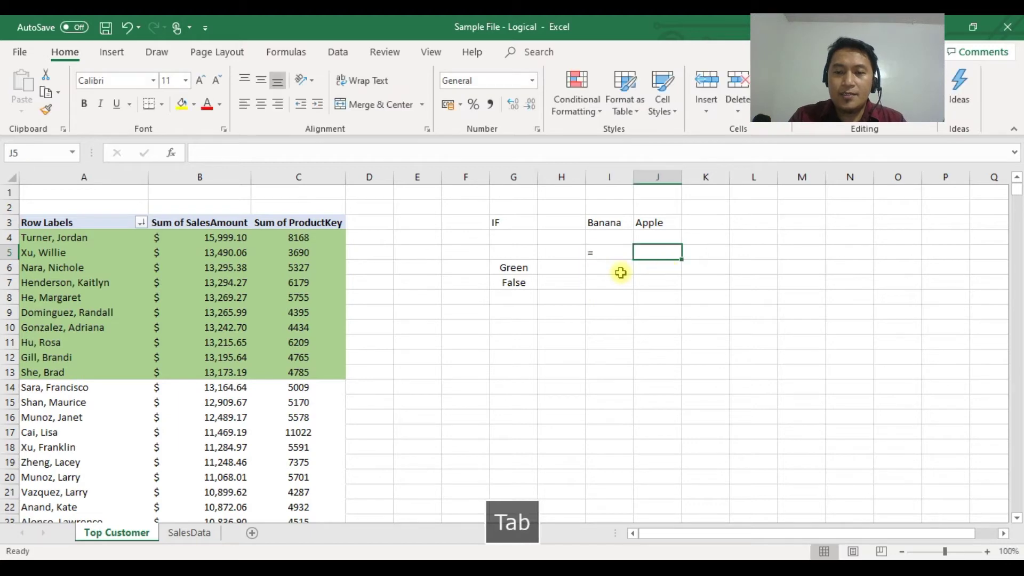
text(>)
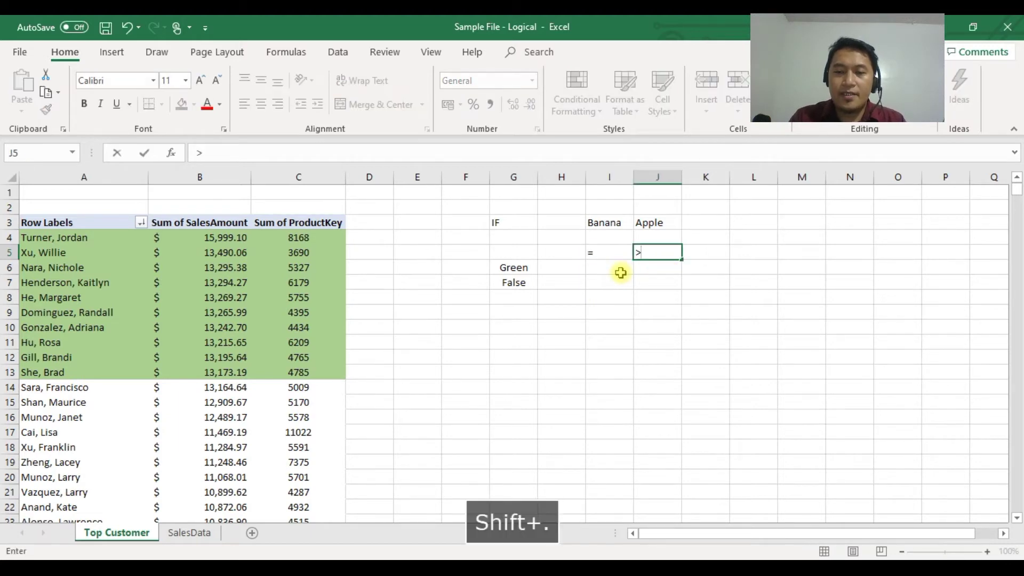
key(Tab)
text(<)
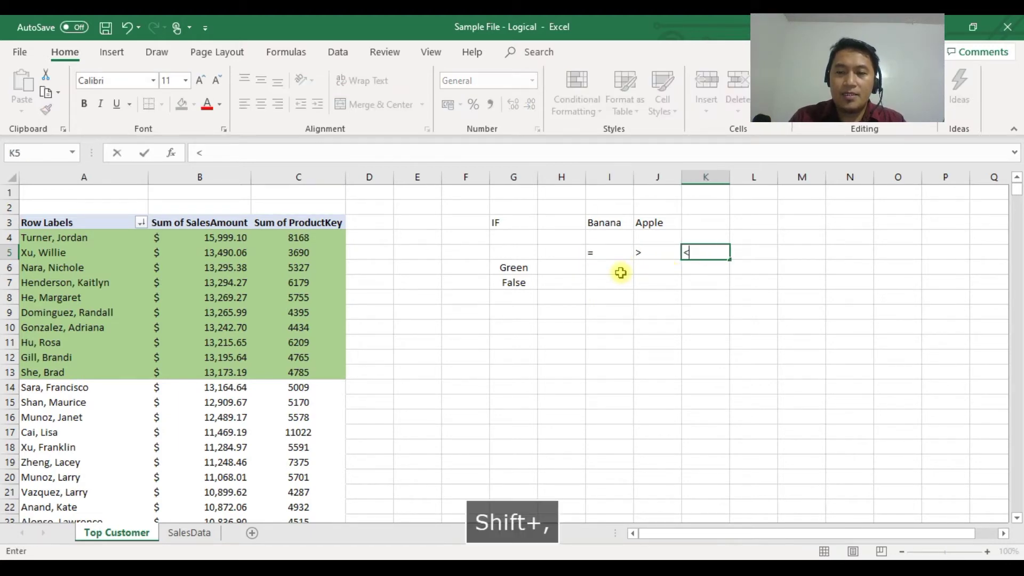
key(Tab)
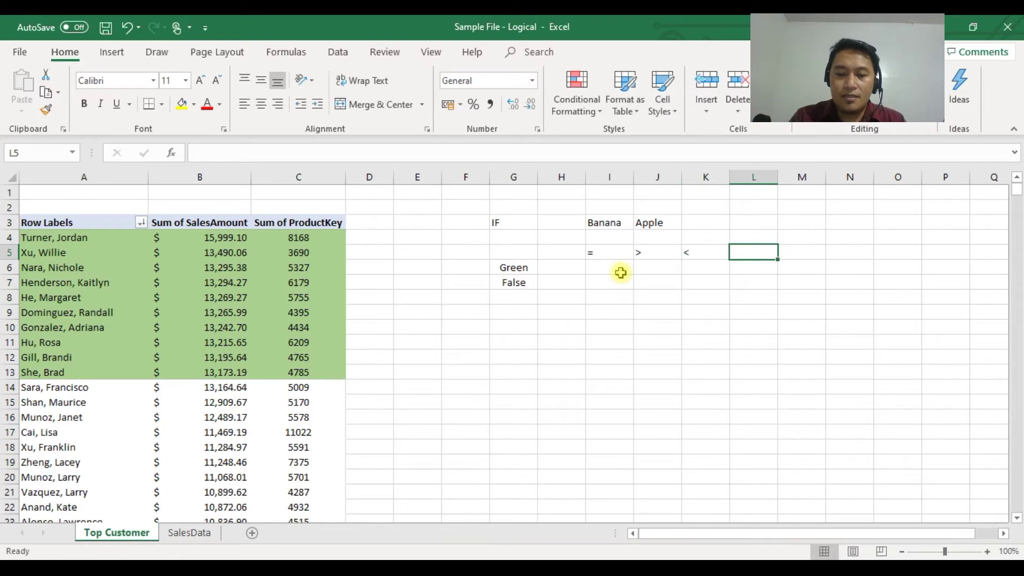
Continue the operator row with <= in L5, >= in M5 and <> in N5
text(<=)
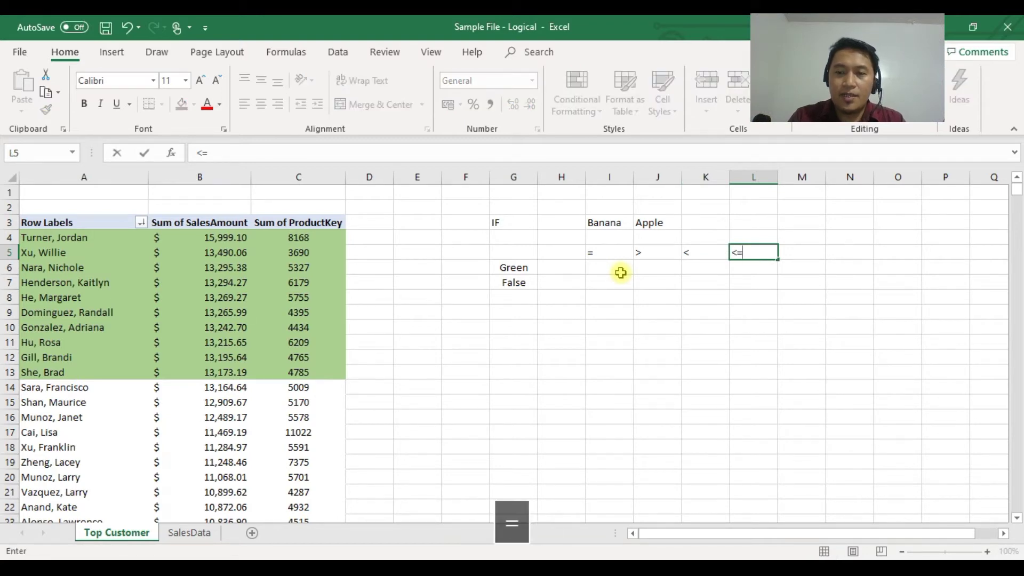
key(Tab)
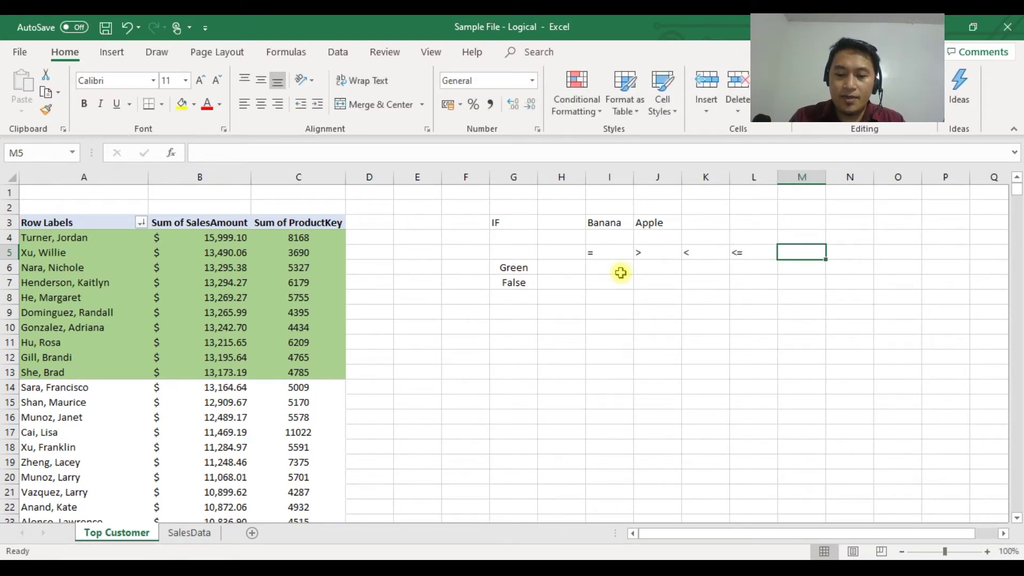
text(>)
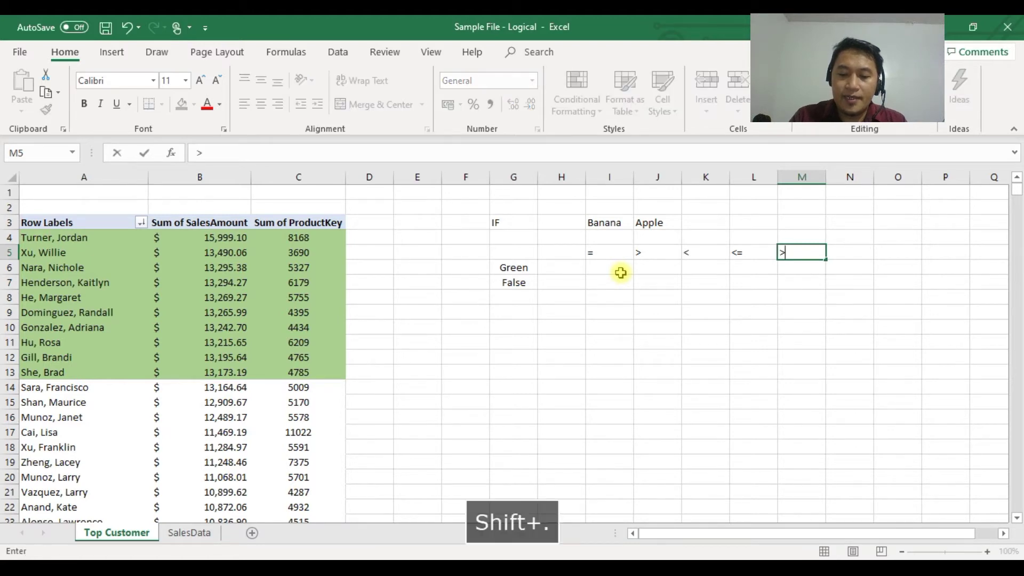
text(=)
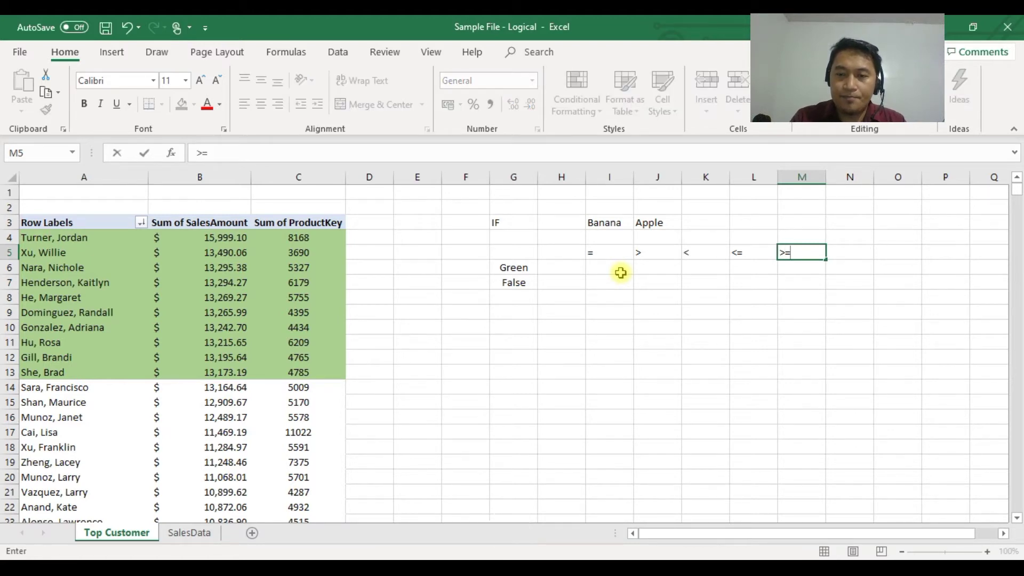
key(Return)
key(Up)
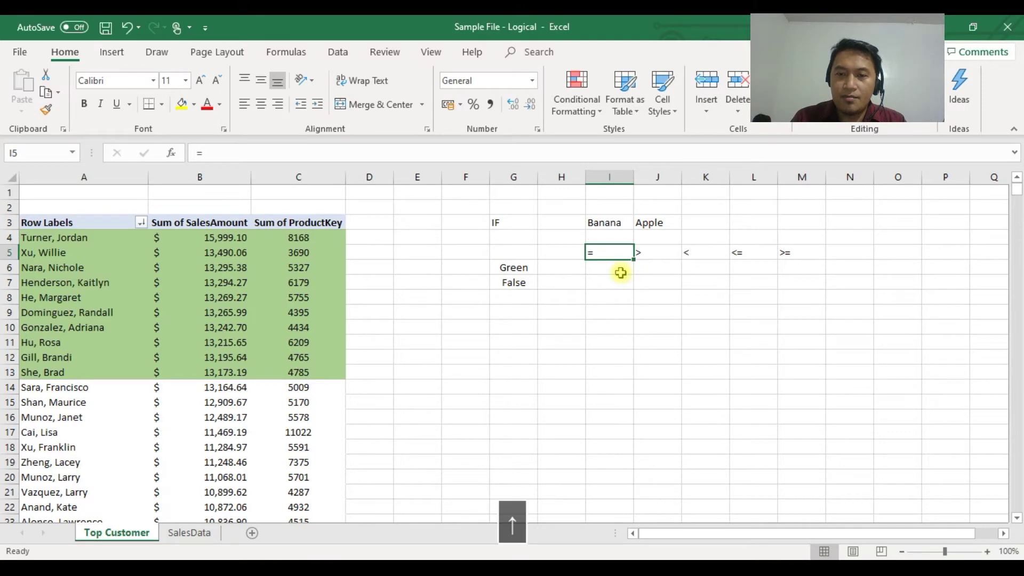
key(Right)
key(Right)
key(Right)
key(Right)
key(Right)
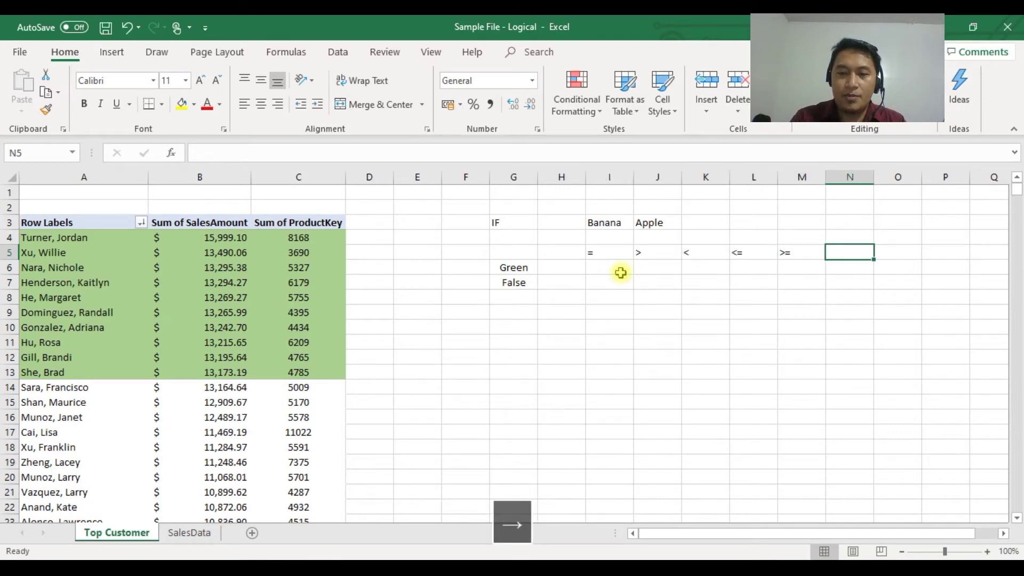
text(<>)
key(Return)
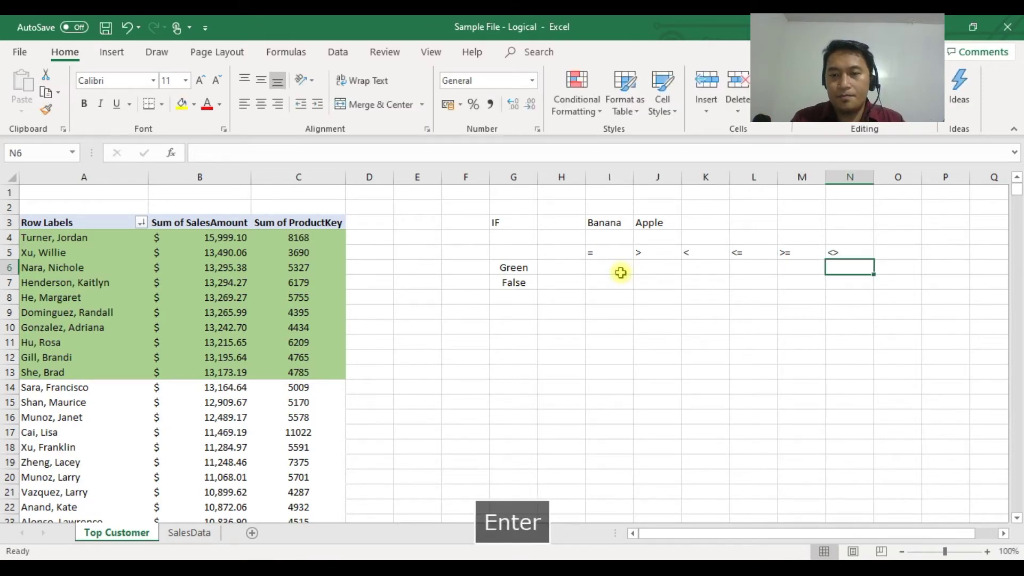
Centre the comparison operators in I5:N5 both horizontally and vertically
drag(600, 255, 835, 254)
click(261, 104)
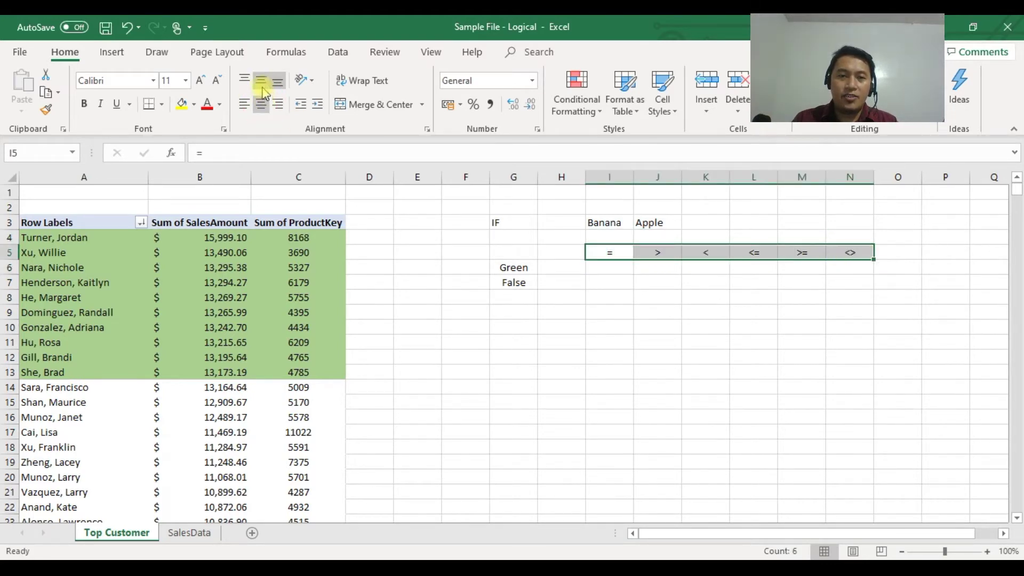
click(715, 330)
click(607, 255)
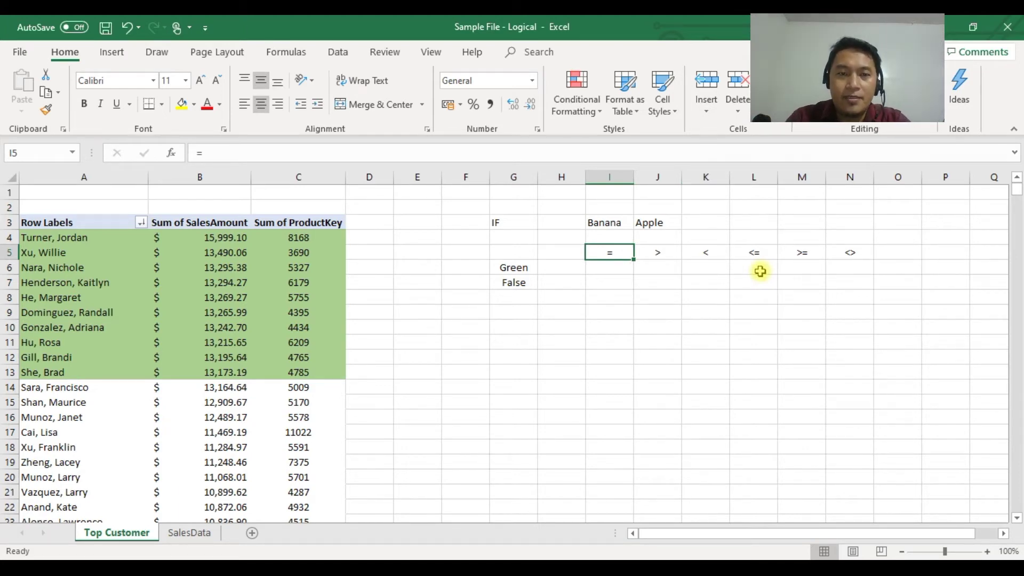
click(760, 272)
key(Down)
key(Down)
key(Left)
key(Left)
key(Left)
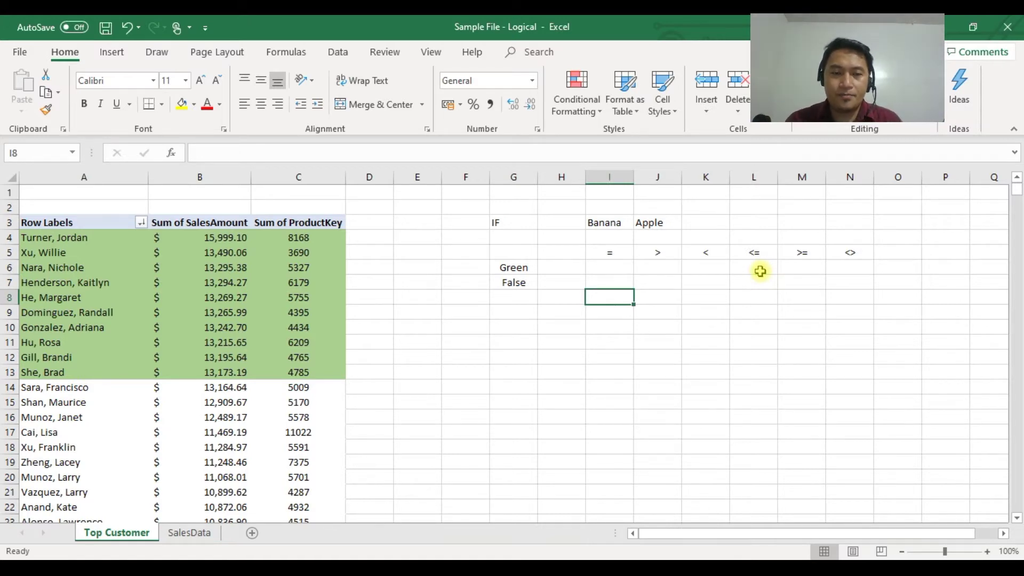
text(=)
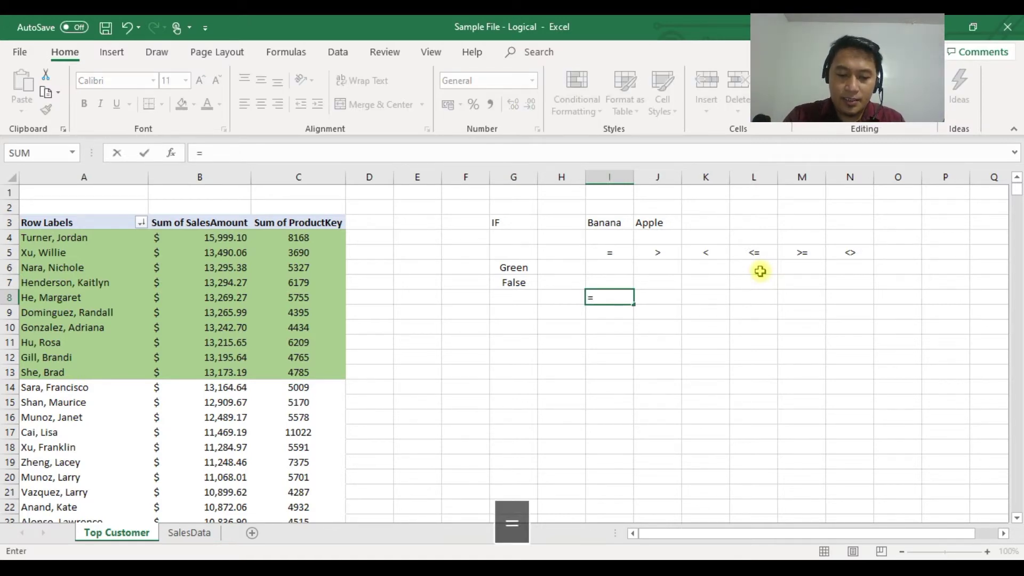
text(if)
Copy the product key sums from C4:C13 to E4:E13 beside a narrowed column D, and fill the copy with a lighter green
key(ctrl+c)
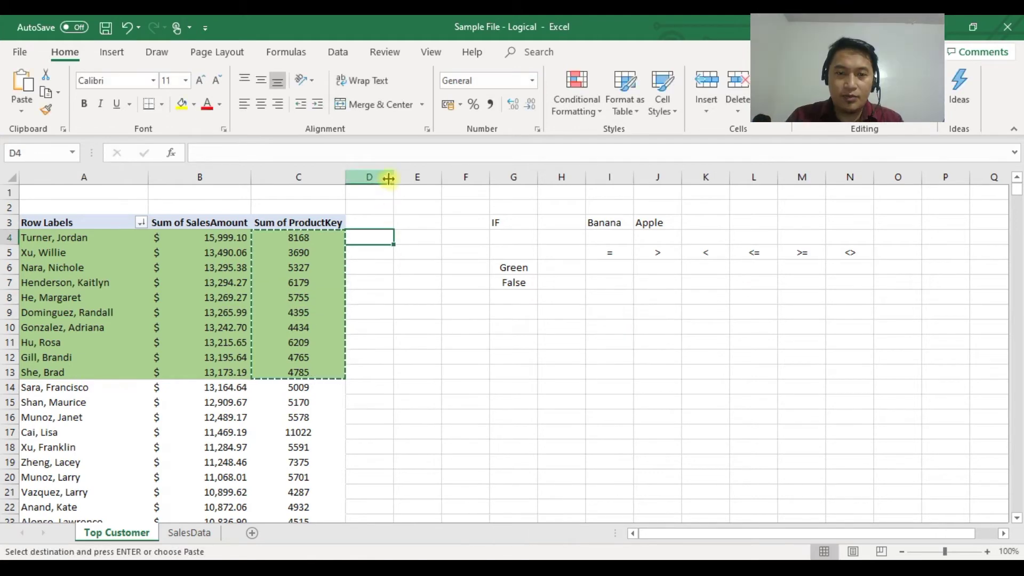
drag(393, 177, 359, 176)
click(386, 237)
key(ctrl+v)
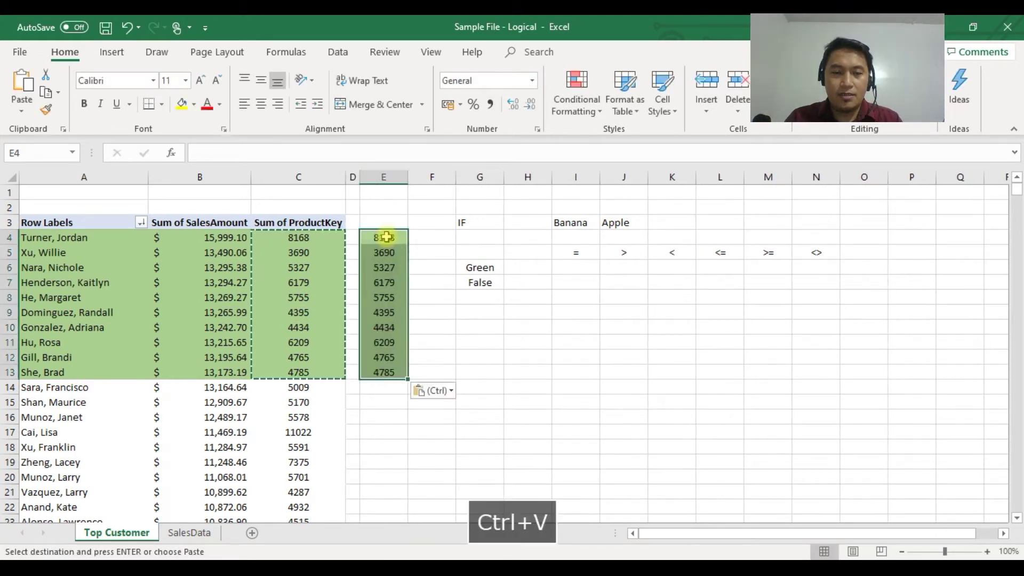
click(193, 104)
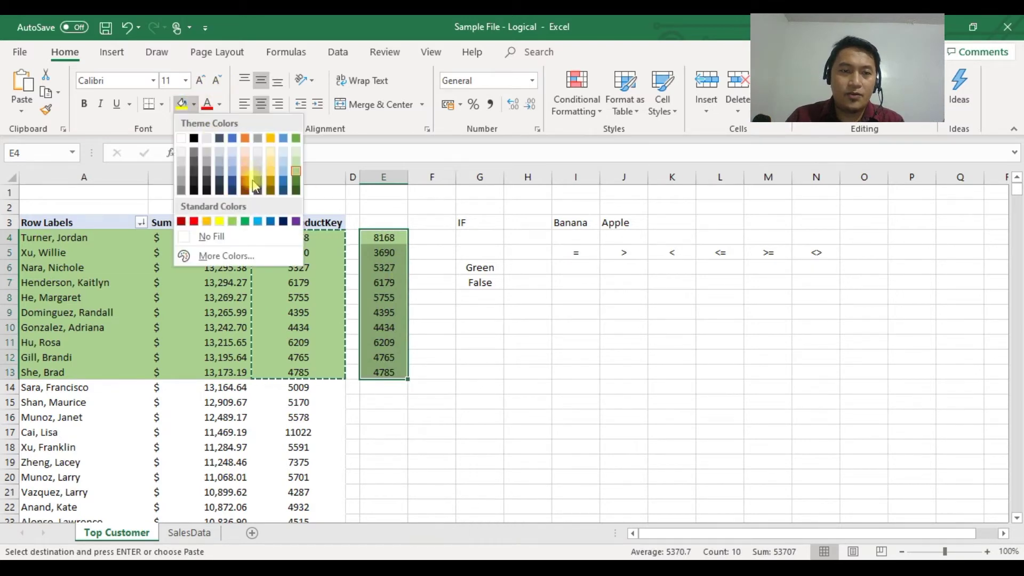
click(297, 167)
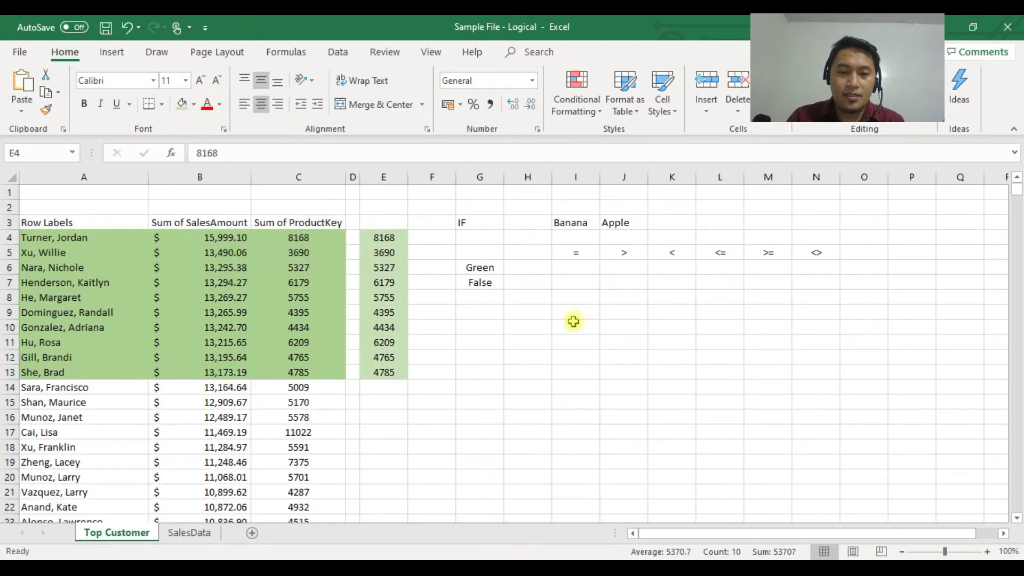
Enter the label "1. Condtion" in H6 and widen column H to fit it
click(529, 269)
click(566, 273)
click(543, 270)
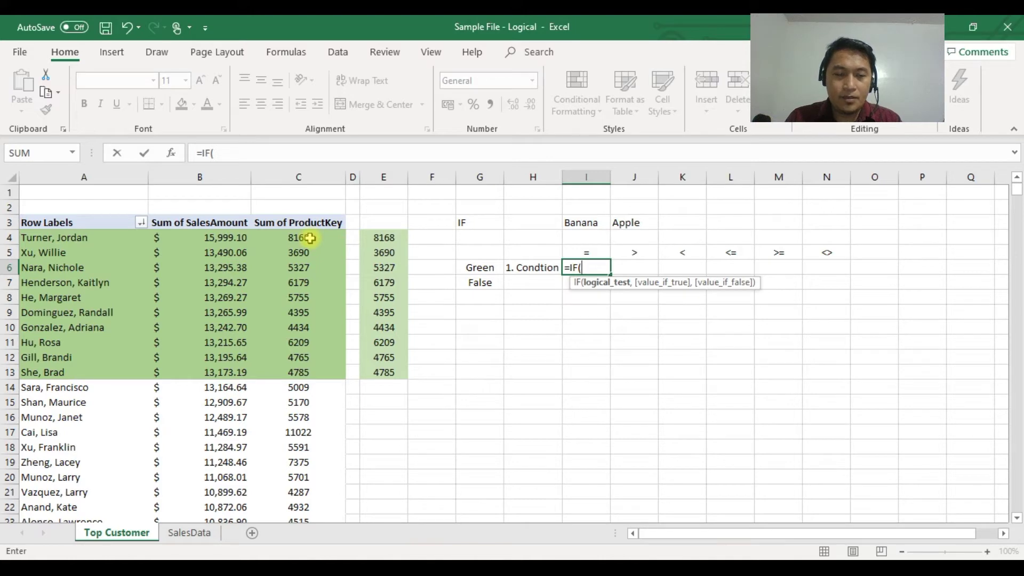
Enter an IF formula in I6 that returns "Equal" when C4 equals E4 and "Not Equal" otherwise
text(c)
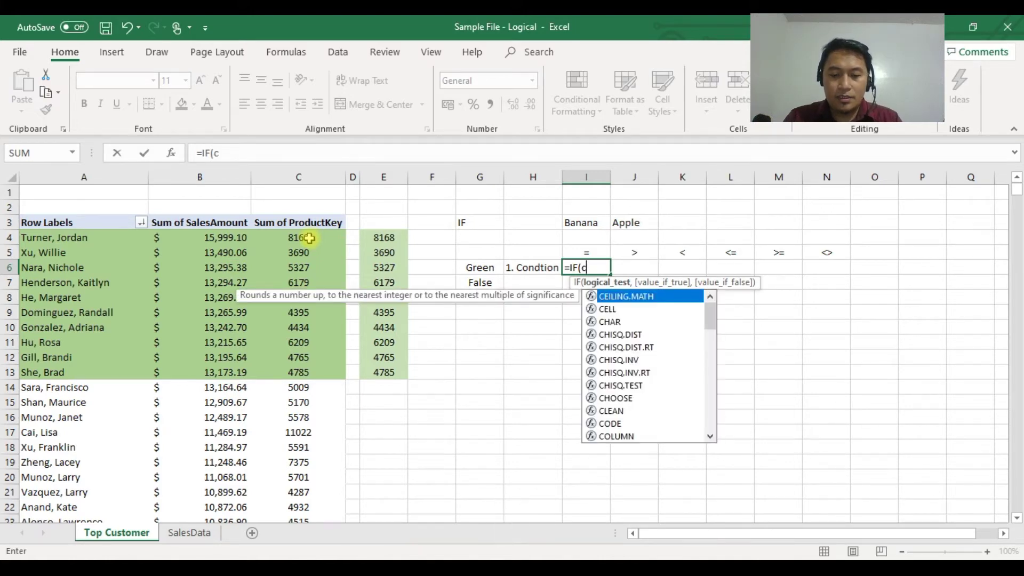
text(4=)
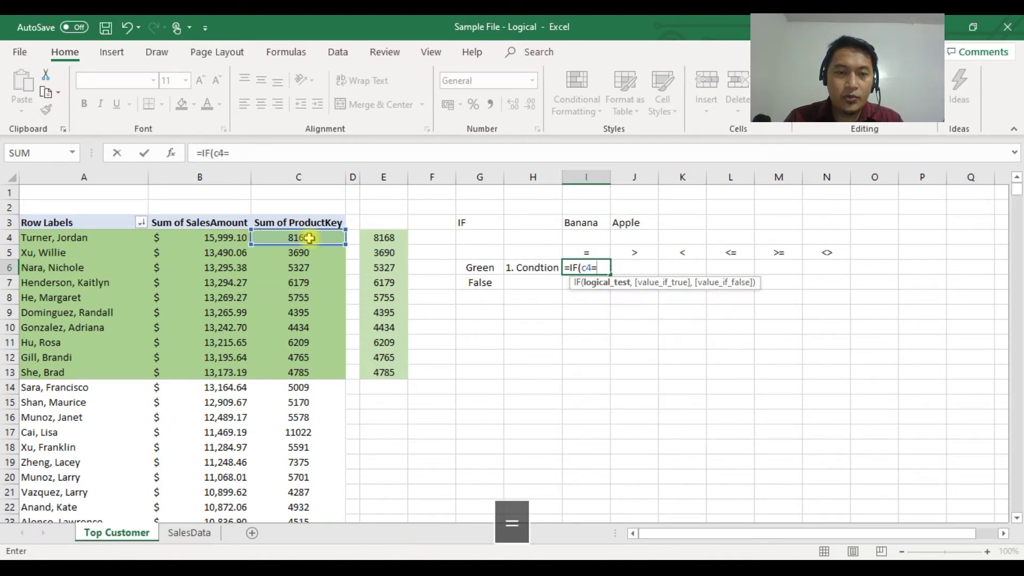
click(376, 237)
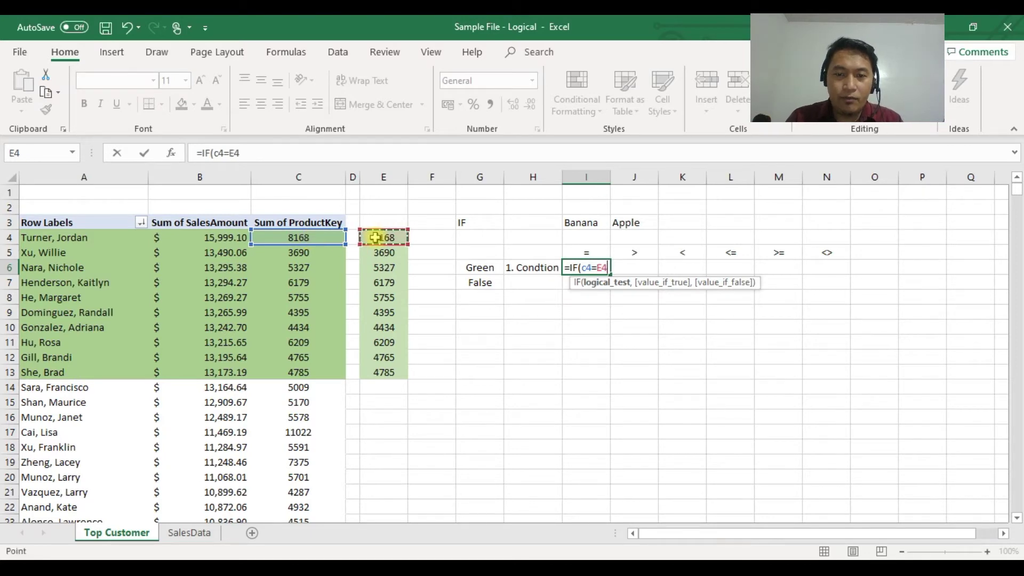
text(,")
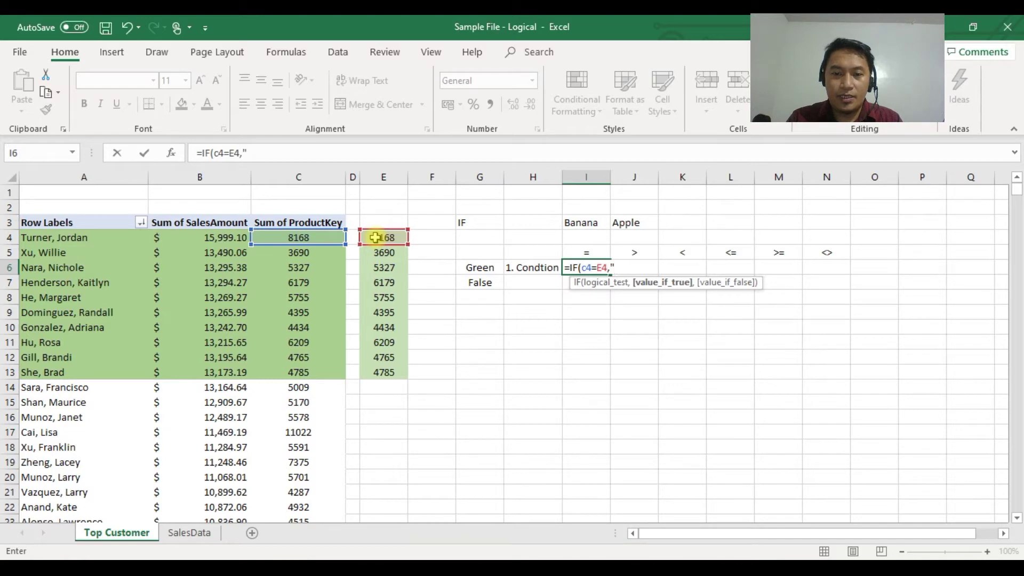
text(E)
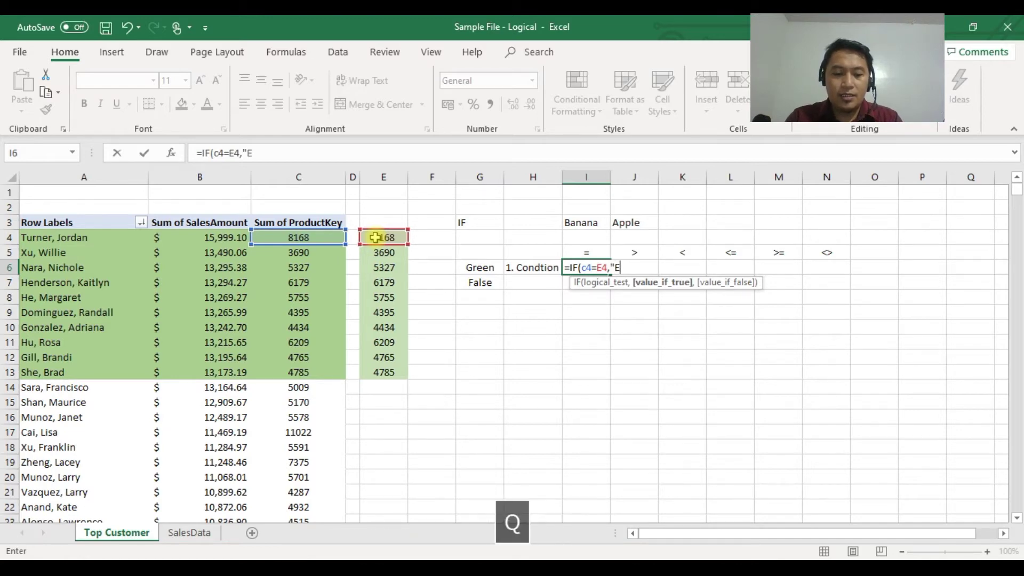
text(qual",)
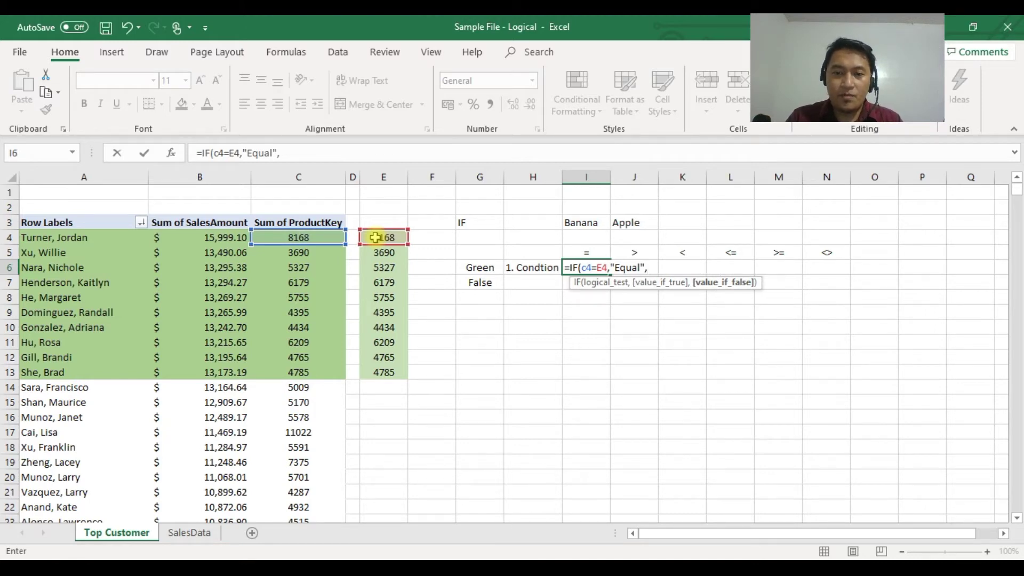
text("N)
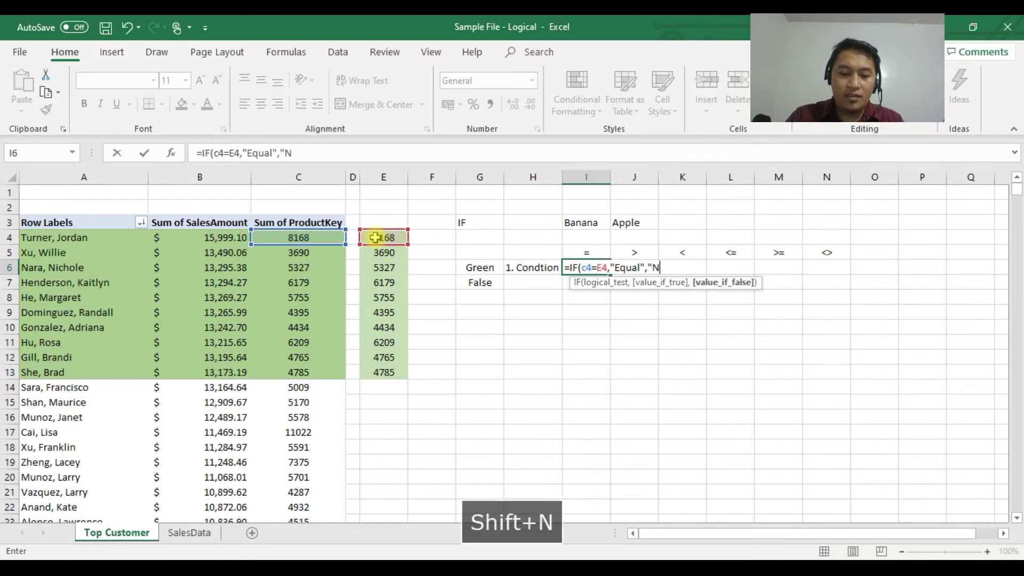
text(ot Eqa)
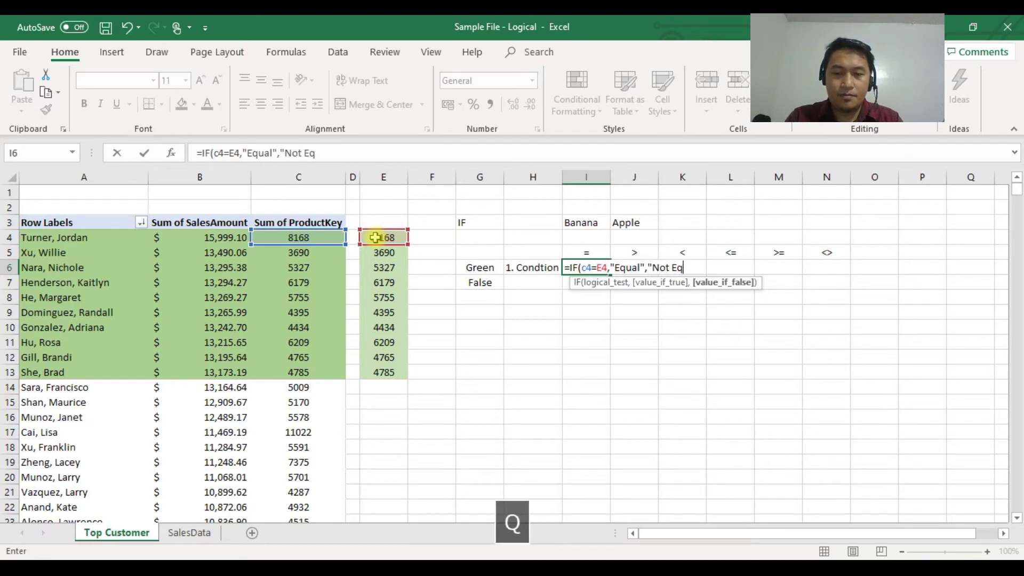
key(BackSpace)
text(ual)
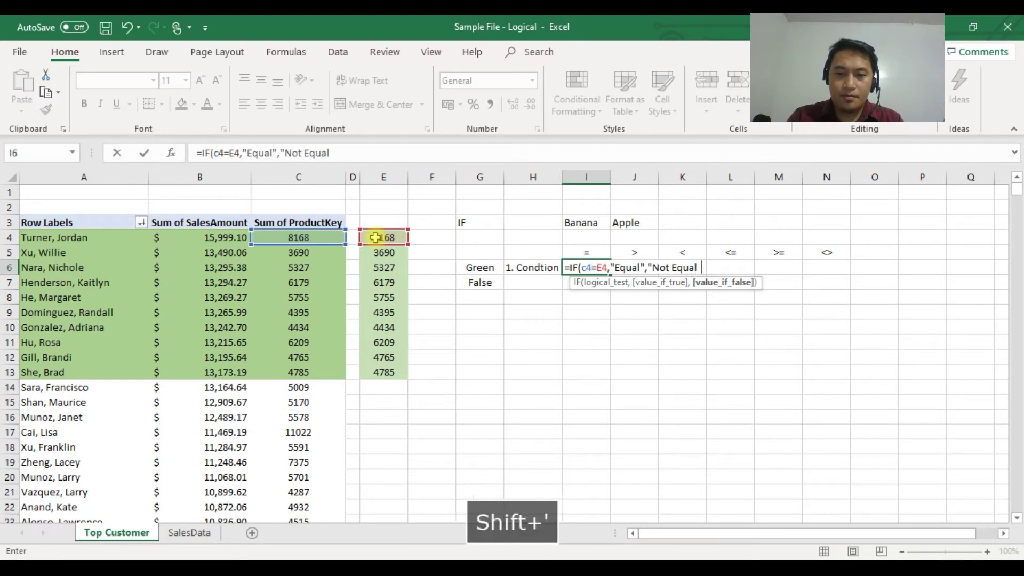
text(")
key(Return)
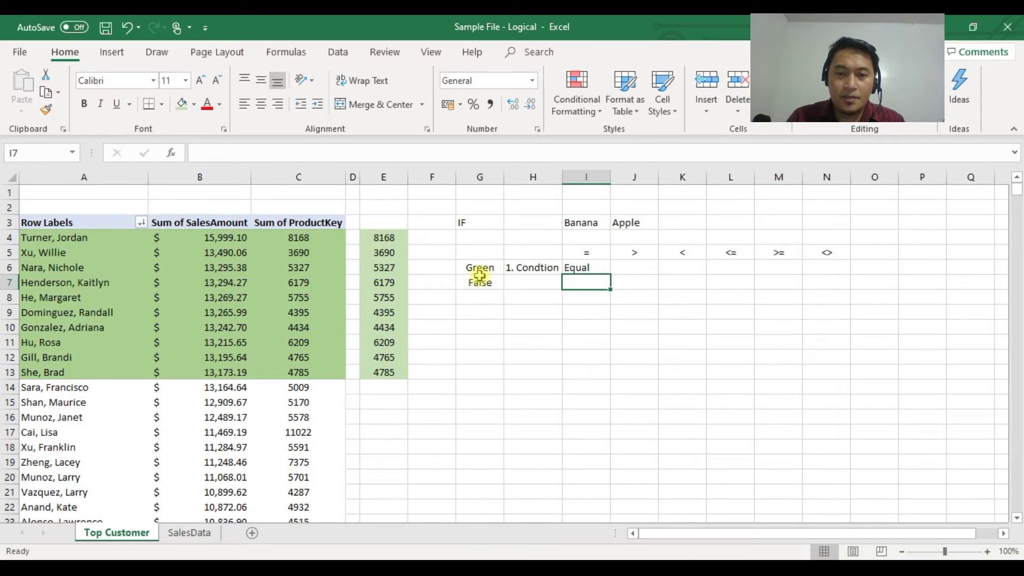
Centre the result in I6 horizontally and vertically
click(586, 268)
click(260, 104)
click(261, 80)
click(672, 388)
Examine the IF formula in I6 and the cells C4 and E4 that it compares
click(584, 267)
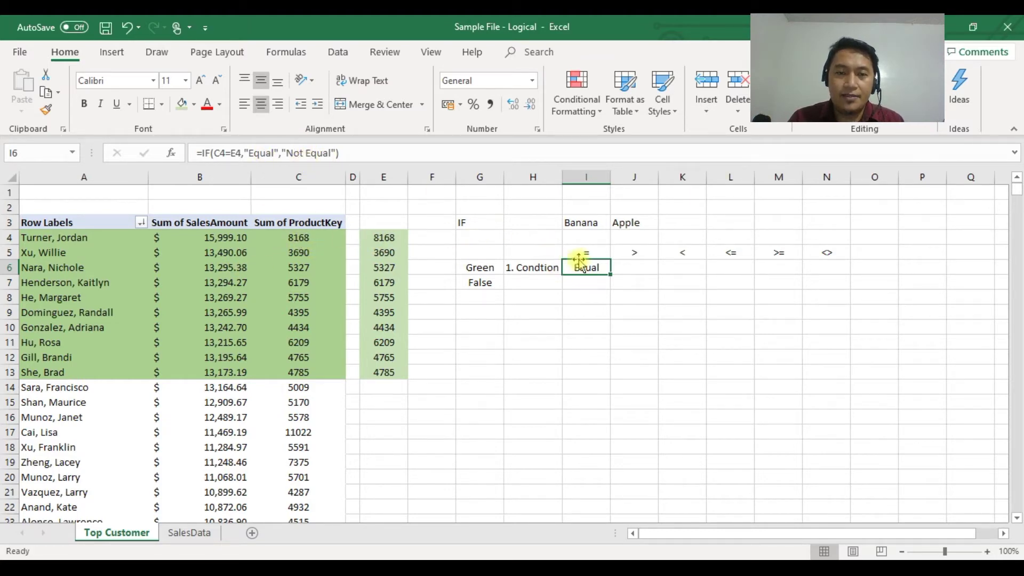
click(266, 154)
click(223, 158)
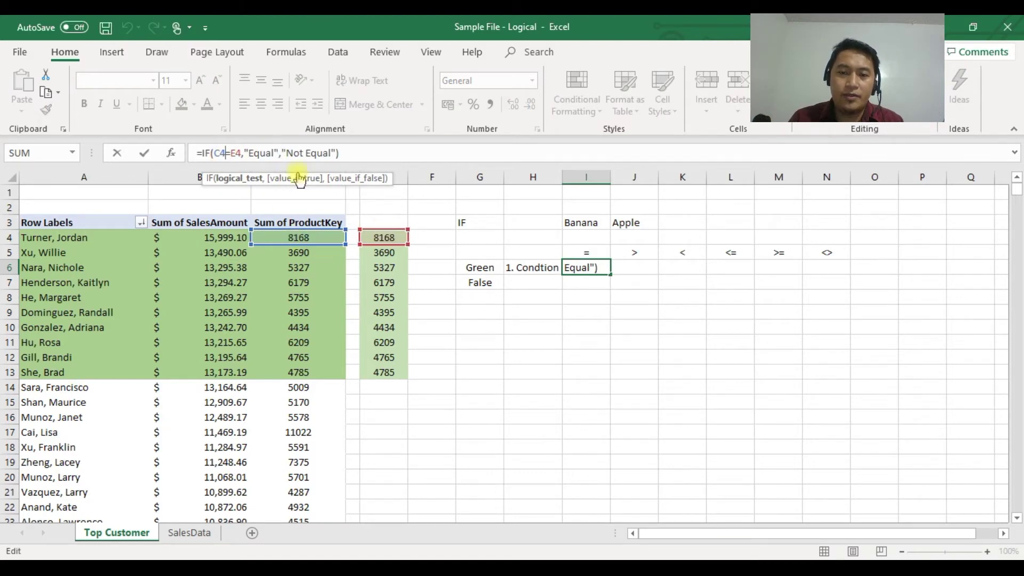
key(Return)
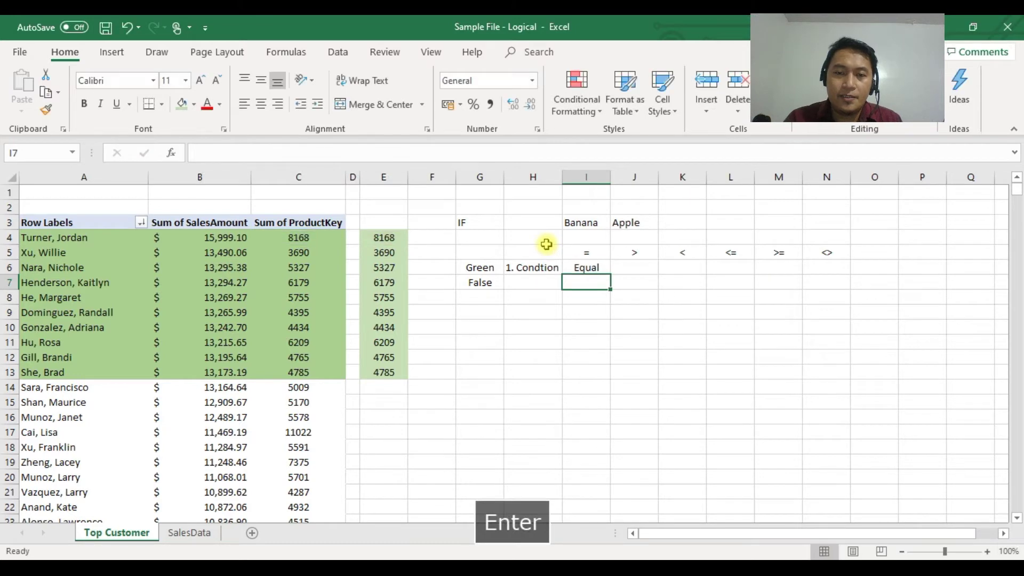
Set E4 to 81681 and check how the IF formula in I6 responds
click(587, 258)
click(586, 266)
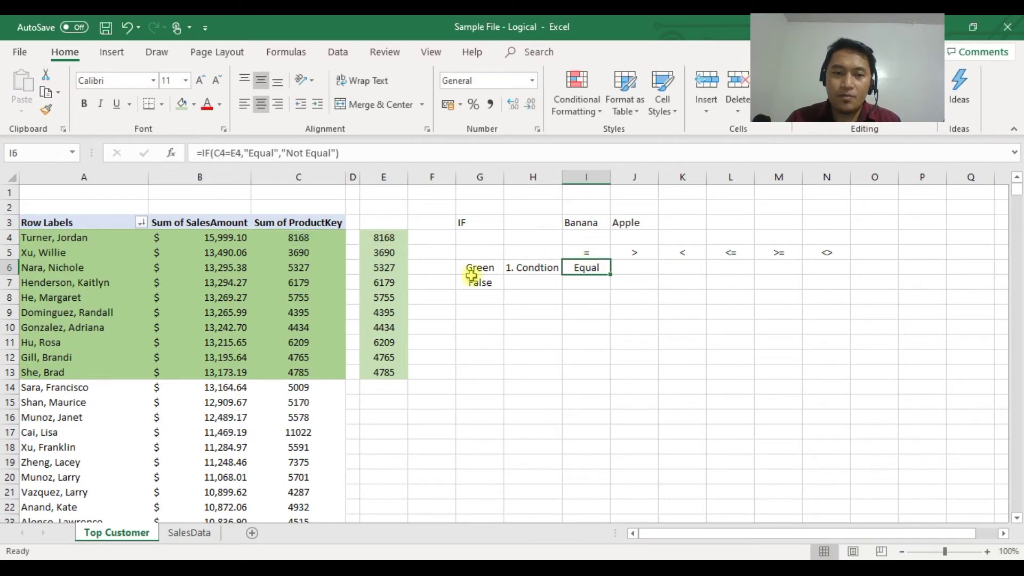
click(384, 238)
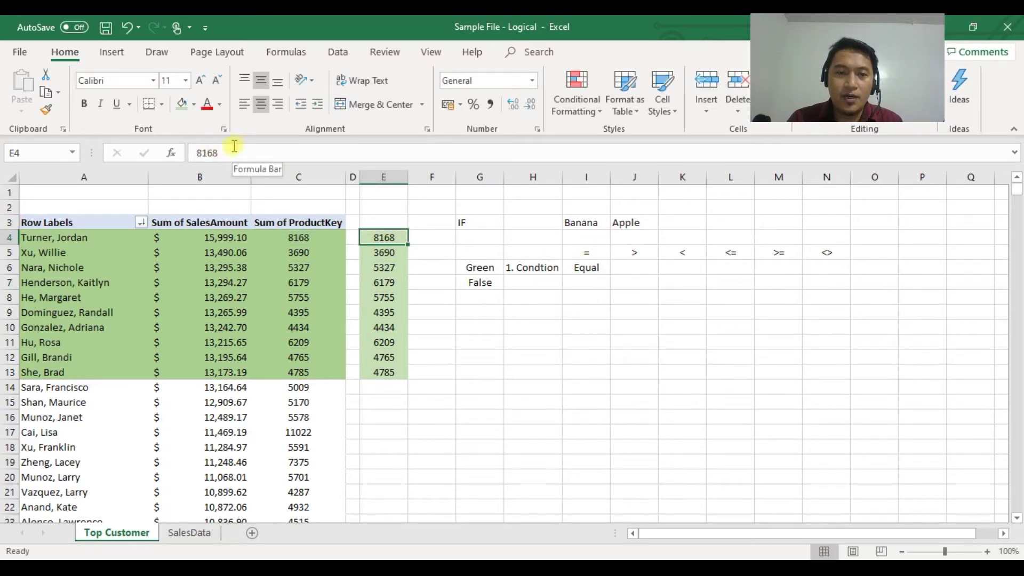
click(238, 147)
text(1)
key(Return)
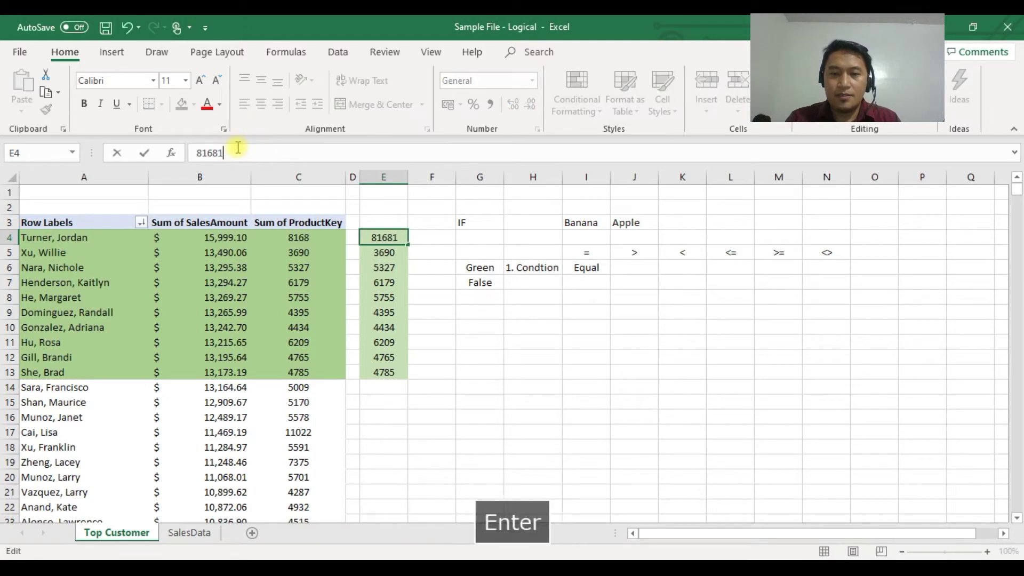
click(588, 267)
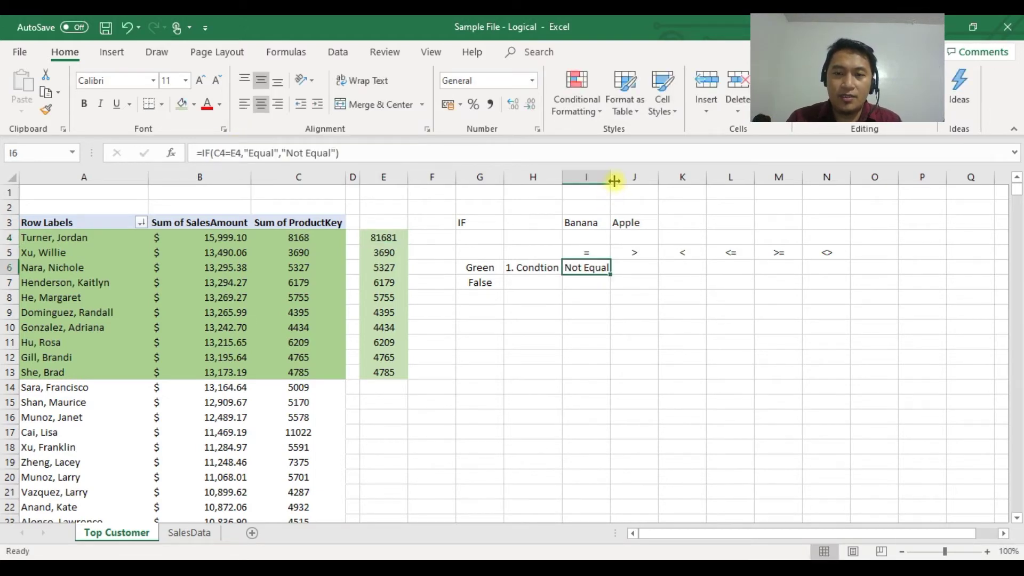
Fit column I to its content, examine the "Not Equal" argument in I6's formula, and undo the test changes
double_click(612, 179)
double_click(334, 152)
drag(337, 153, 284, 151)
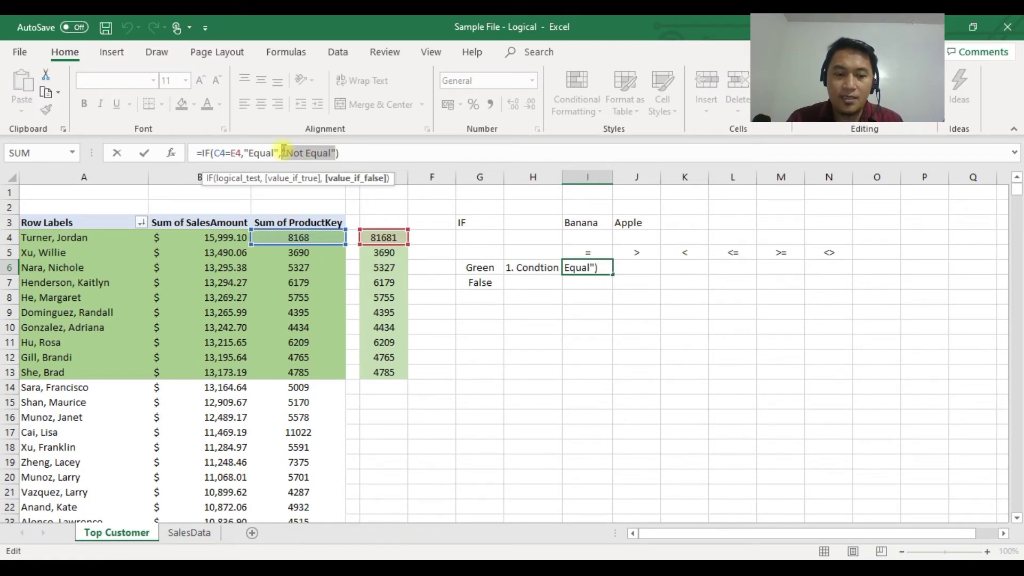
key(Tab)
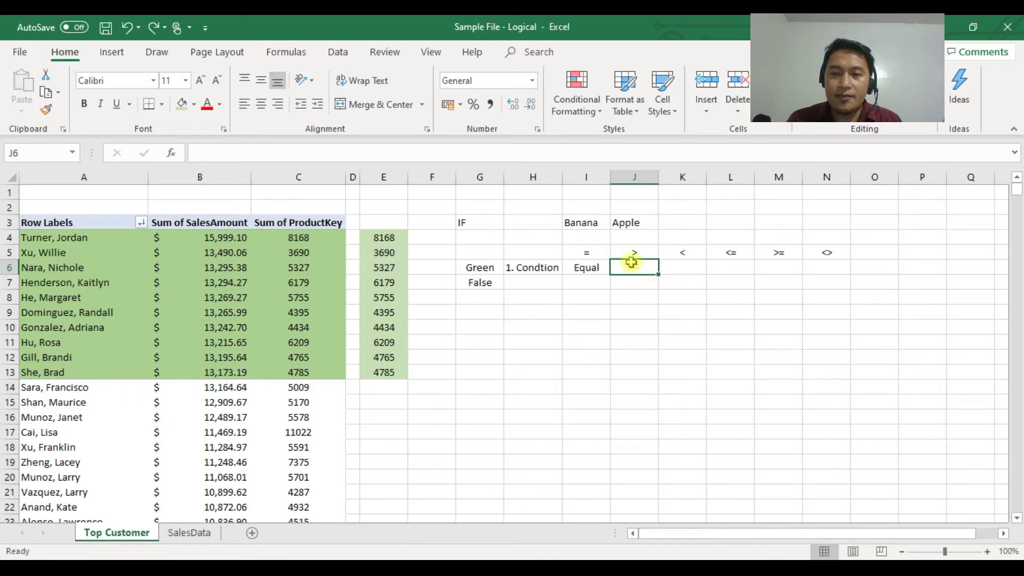
Enter the label "Greater Than" in J4 and widen column J to fit it
click(632, 240)
text(Greater)
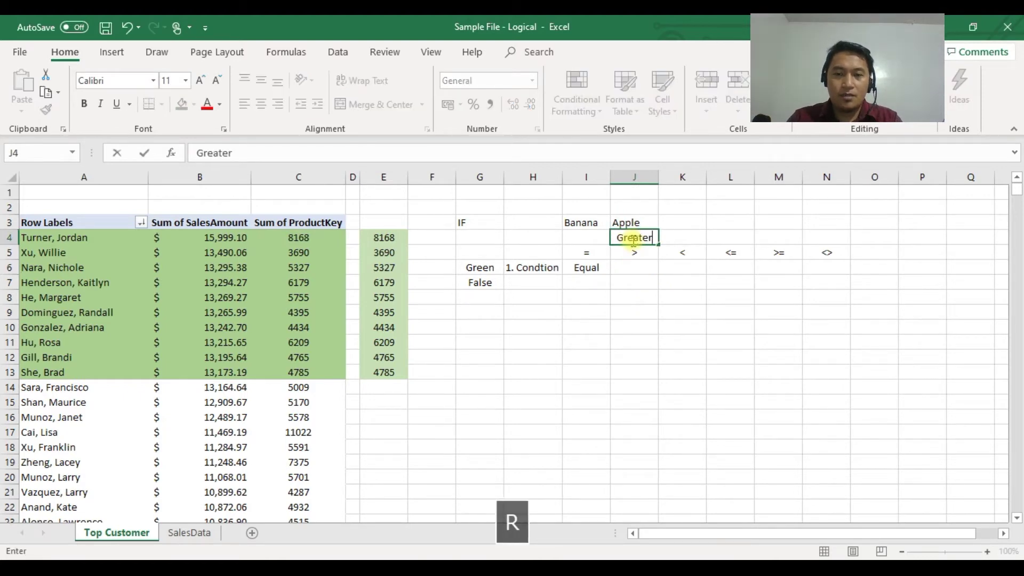
text( Than)
key(Return)
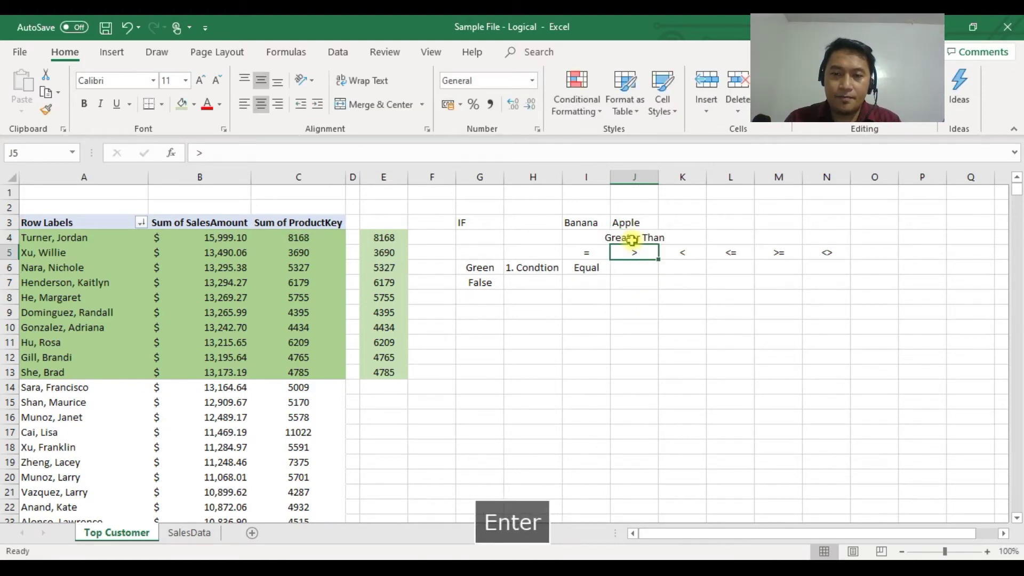
Begin an IF formula in J6 whose logical test checks whether E4 is greater than another cell
click(642, 267)
text(=if)
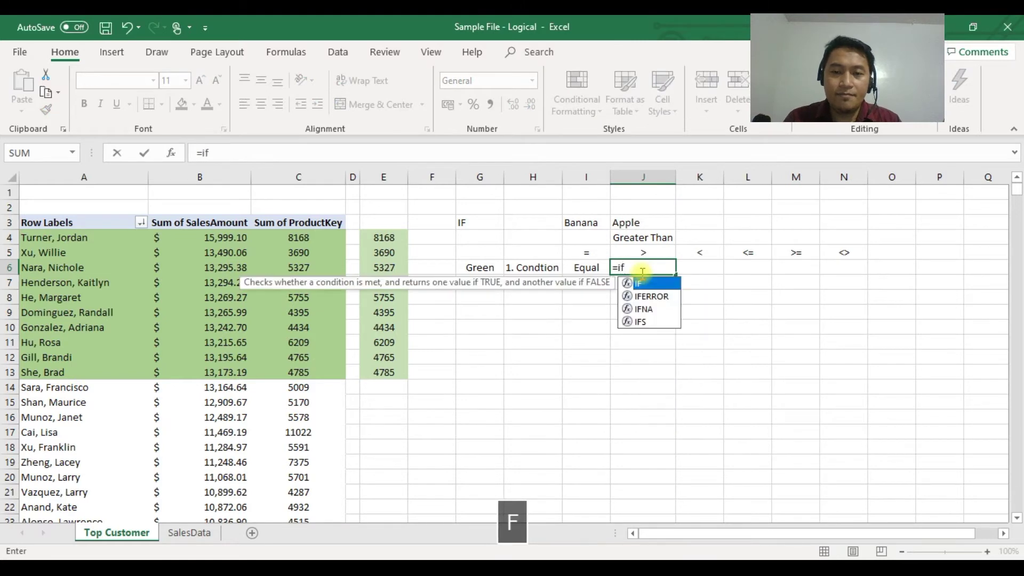
key(Tab)
click(380, 237)
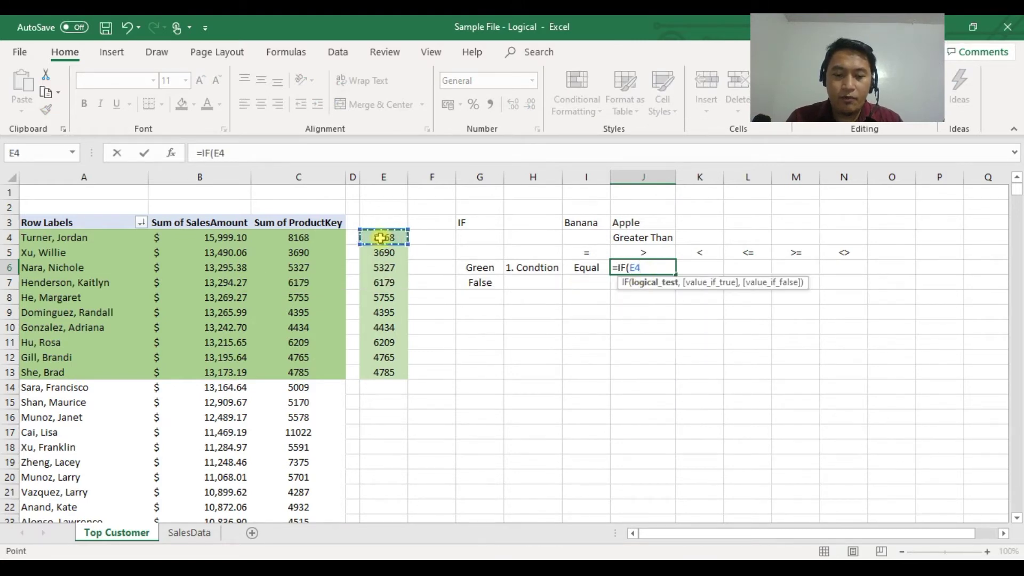
text(>)
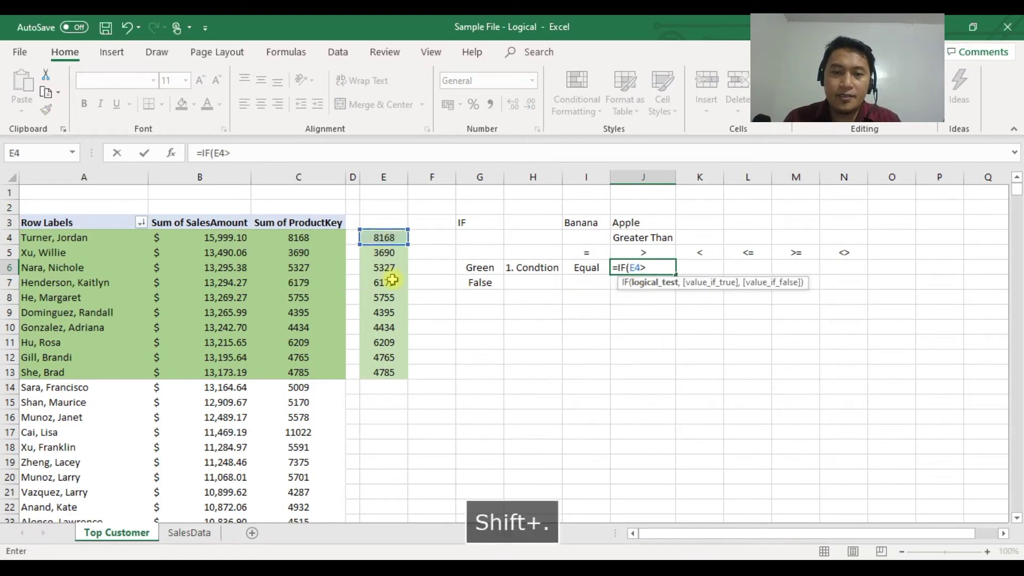
click(385, 251)
key(BackSpace)
key(BackSpace)
key(BackSpace)
key(BackSpace)
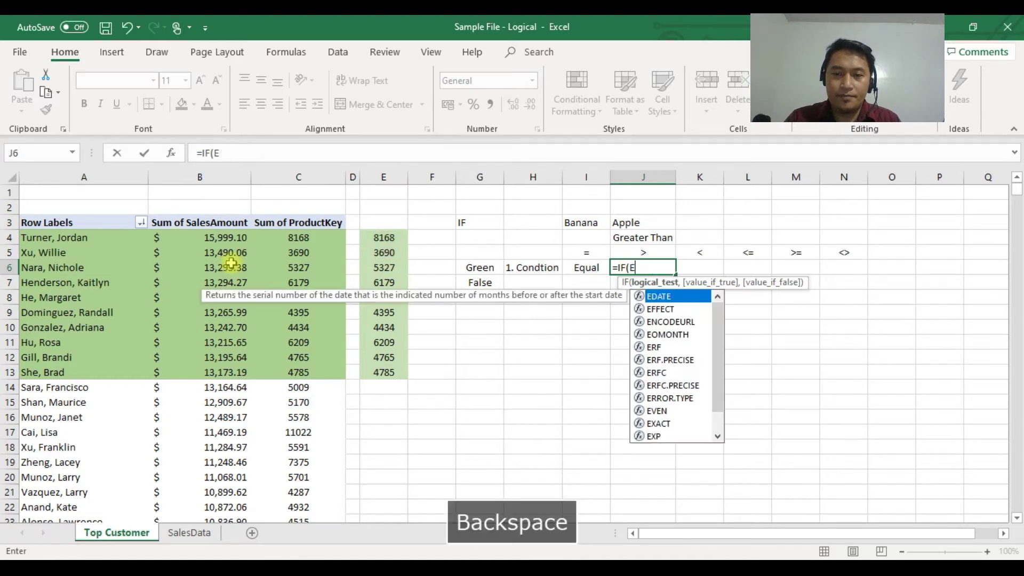
click(390, 238)
text(>)
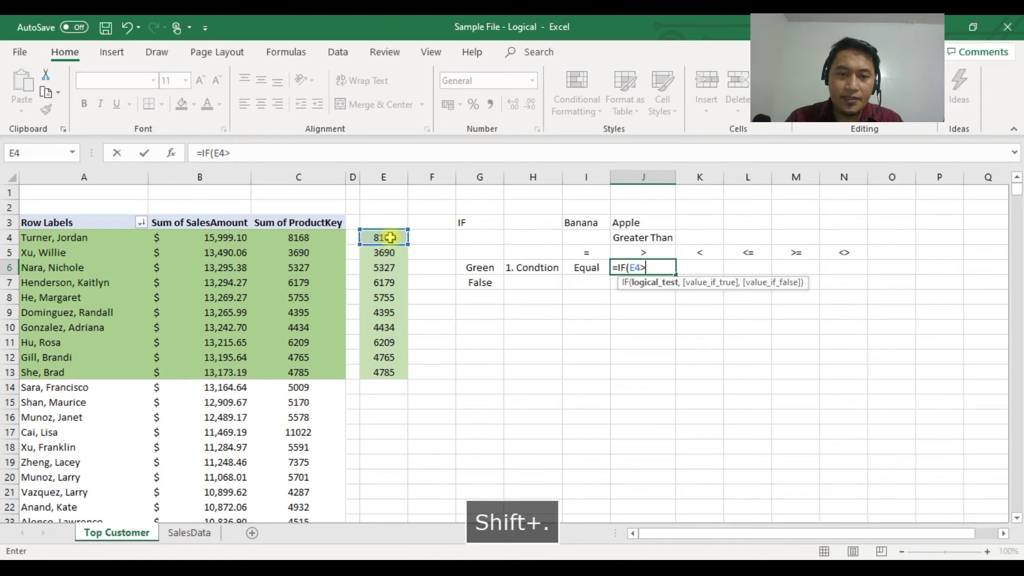
Complete the IF formula in J6 with B4 as the comparison cell, returning "Greater Than" if true and "Less Than" if false
text(b)
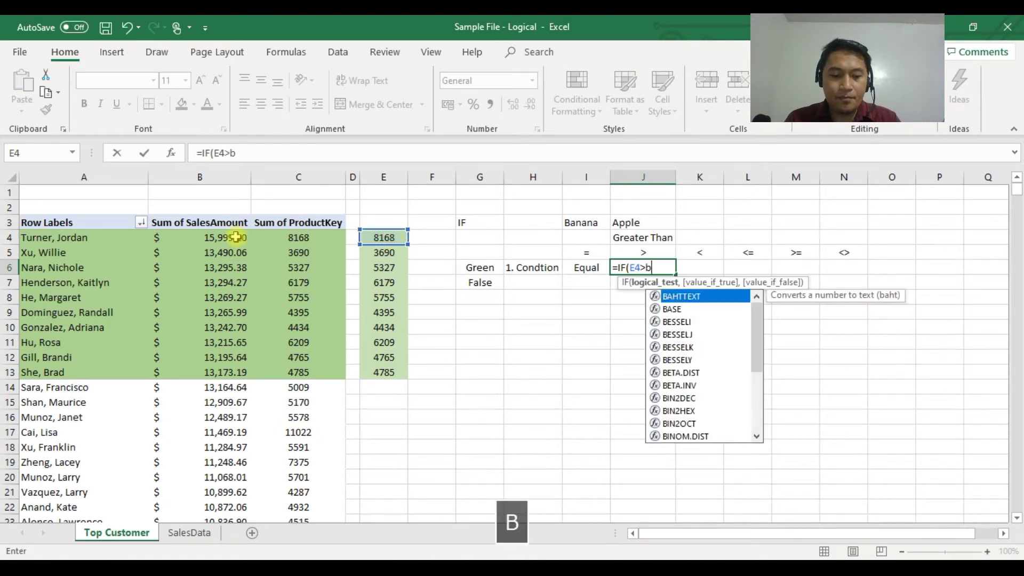
text(4,)
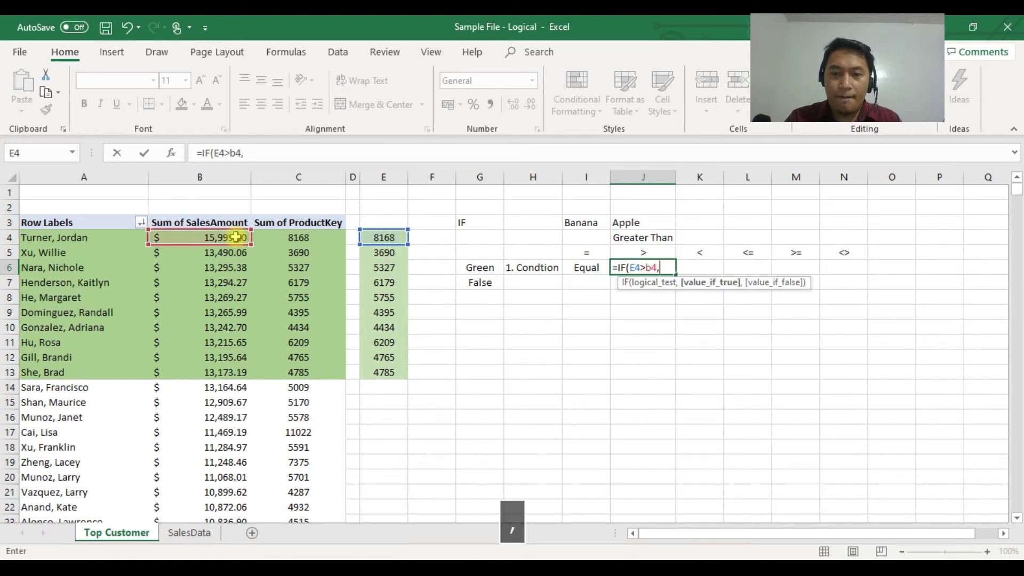
text(")
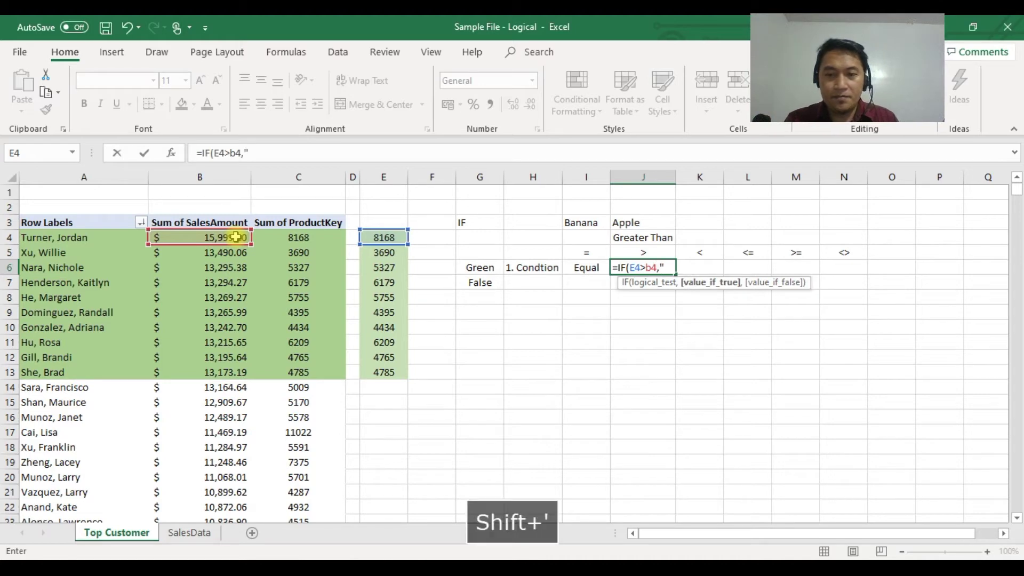
text(Greater)
text( Than)
key(BackSpace)
text(an)
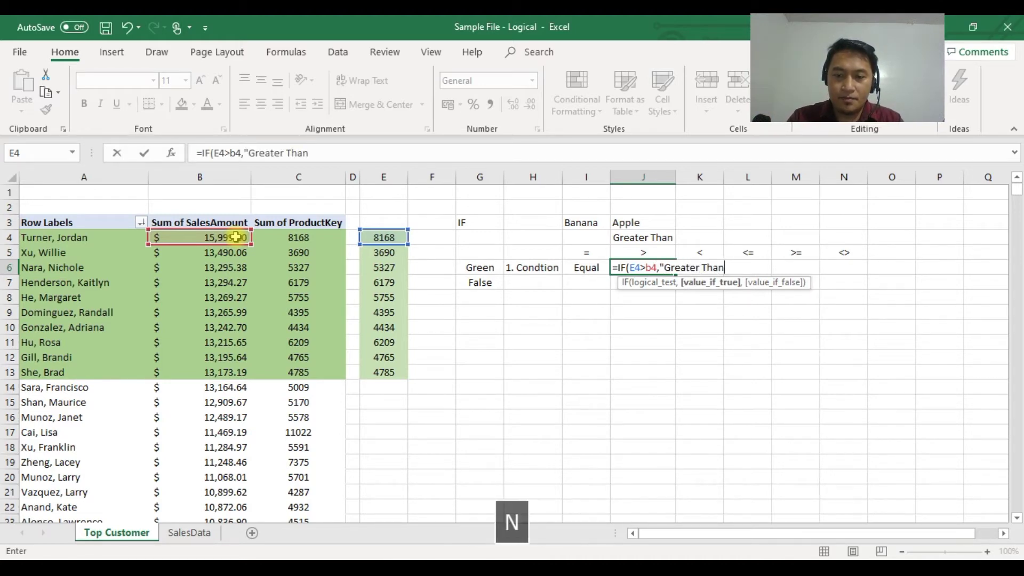
text(",)
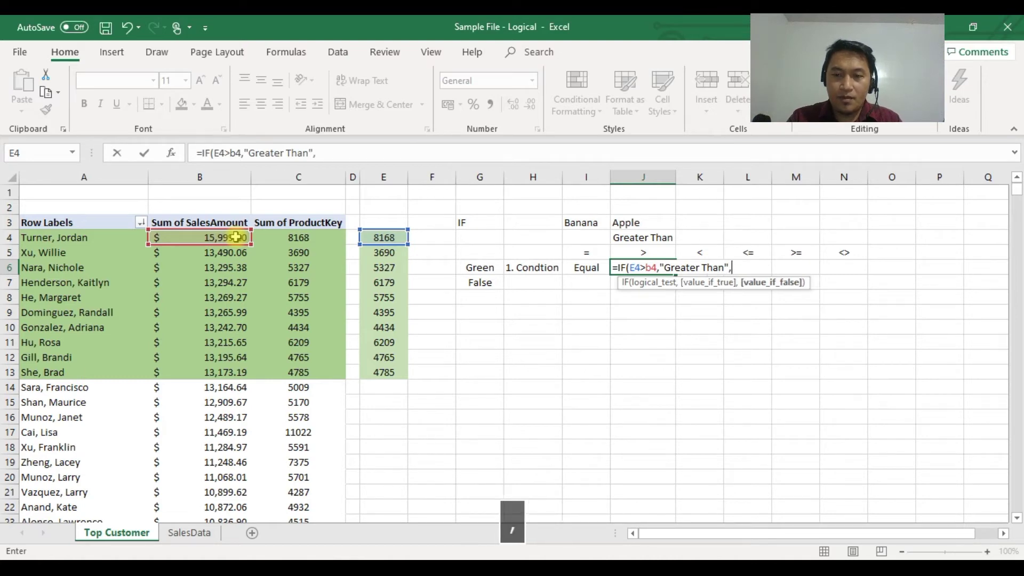
text(")
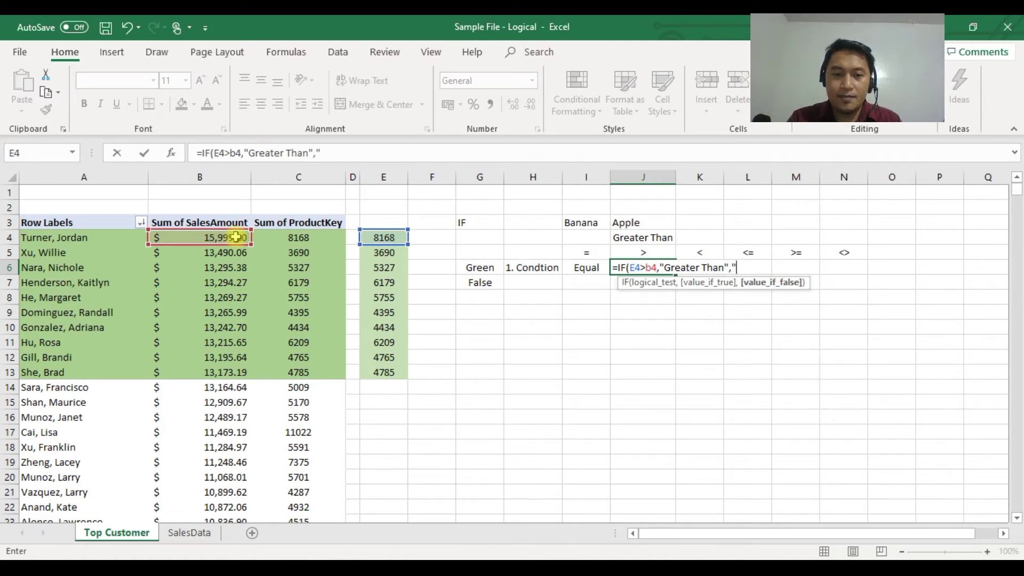
text(Less Than:)
key(BackSpace)
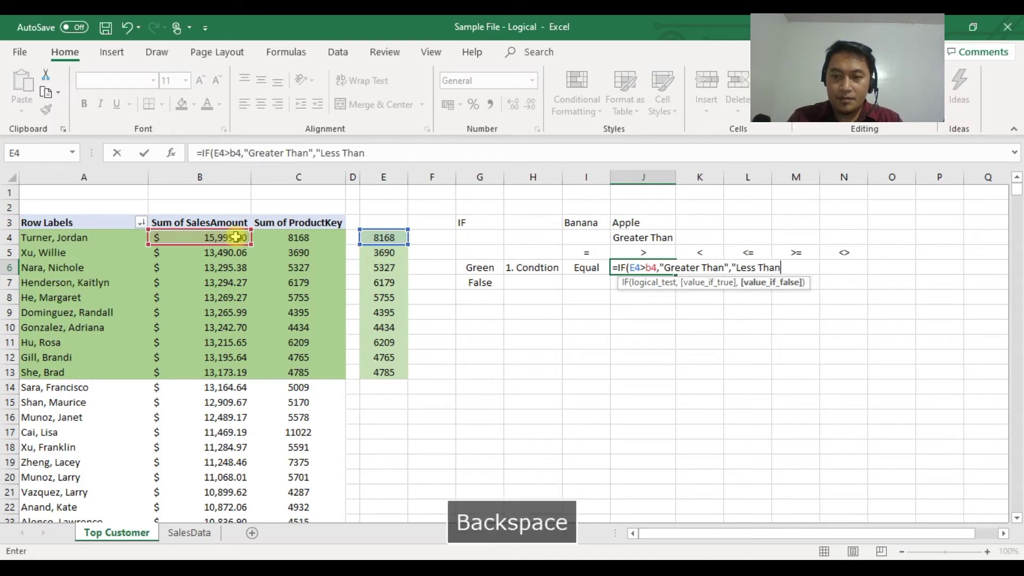
text(")
key(Return)
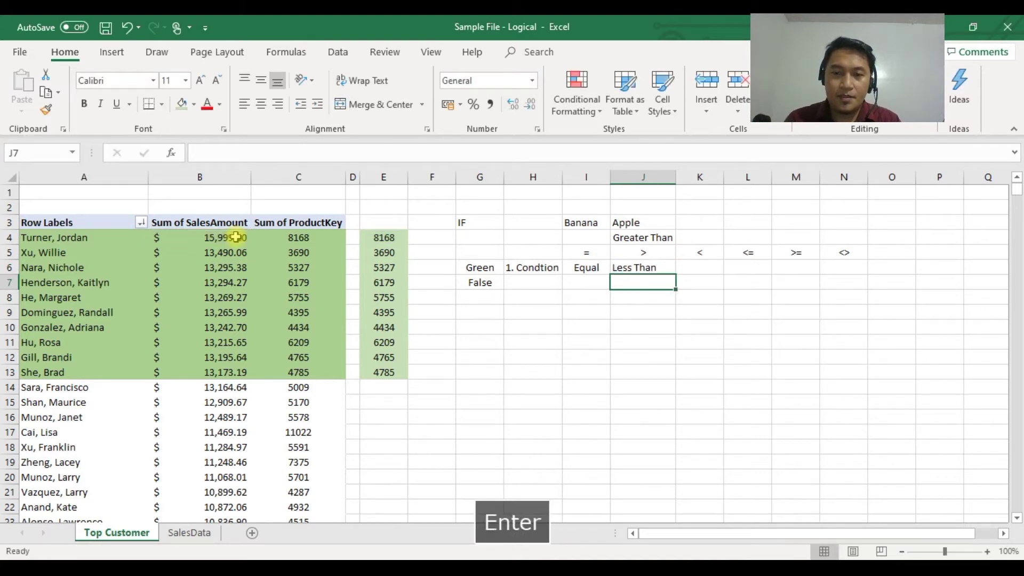
Centre the result in J6 horizontally
click(645, 266)
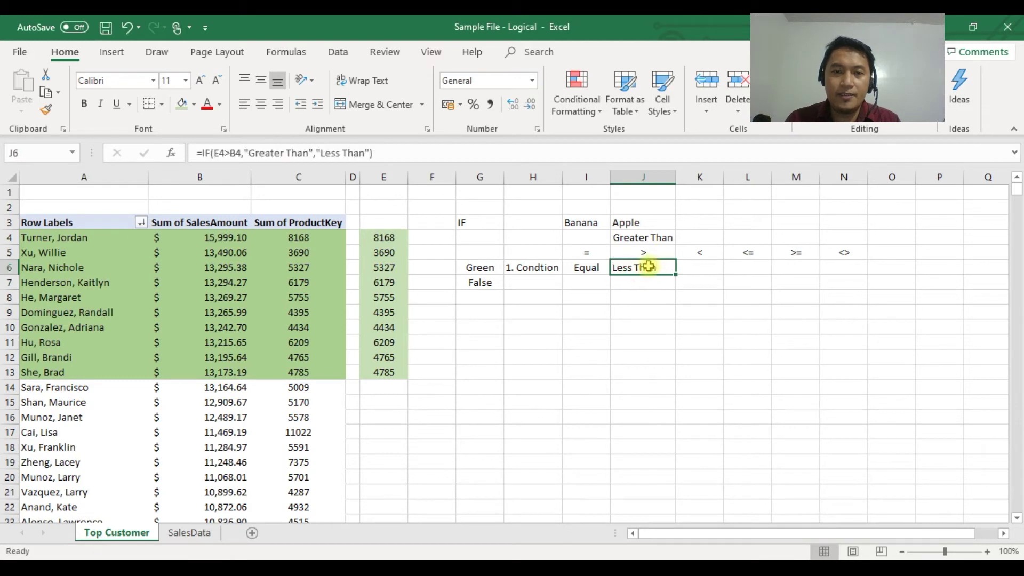
click(260, 104)
Enter an IF formula in K6 that returns "True" when E6 is less than B4 and "False" otherwise
key(Tab)
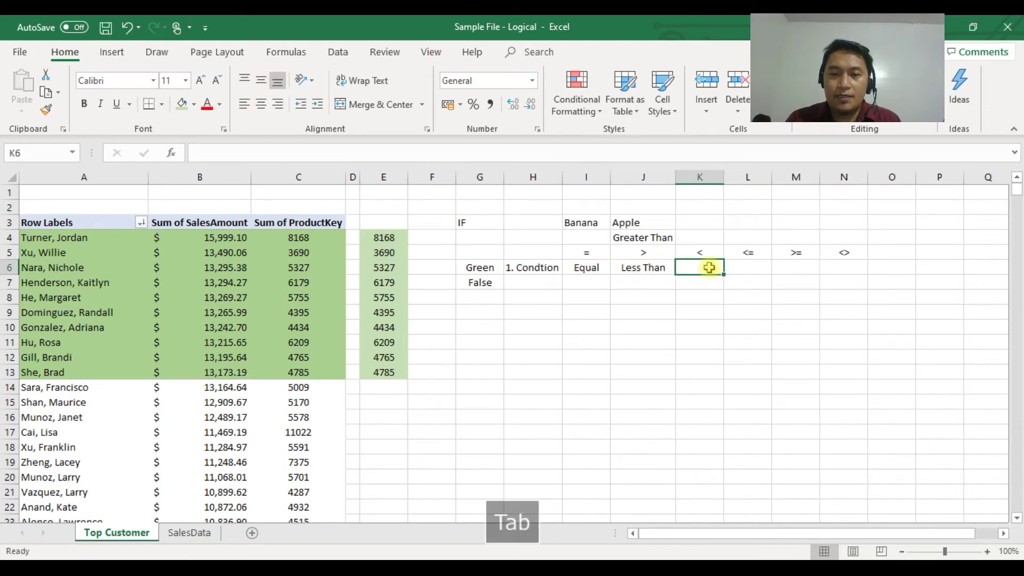
text(=if)
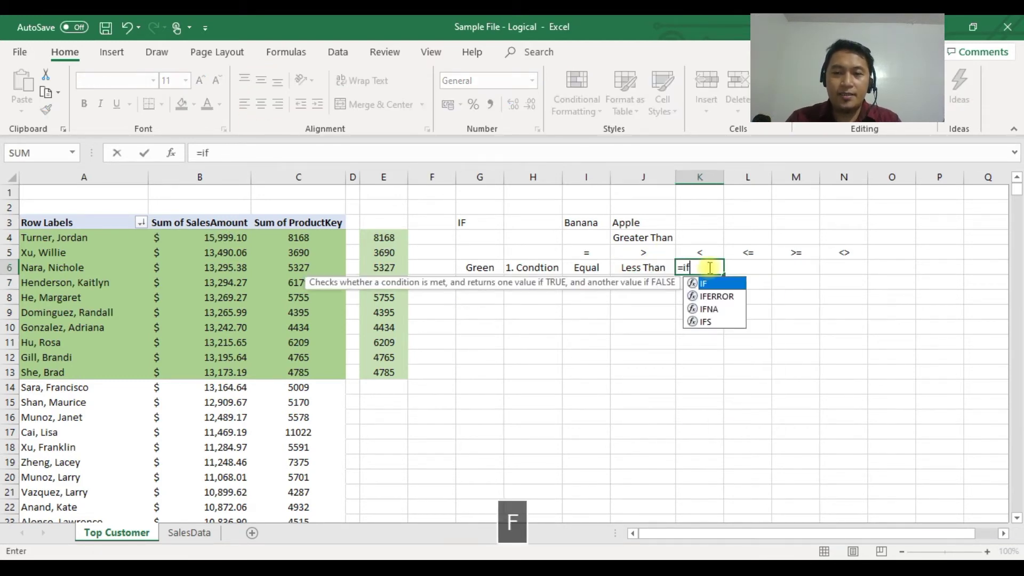
key(Tab)
click(393, 268)
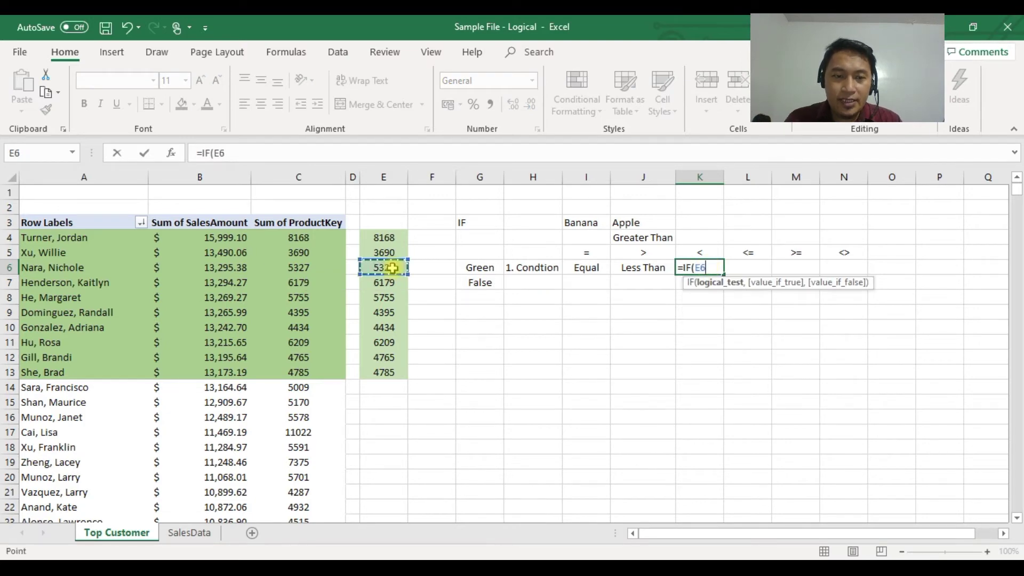
text(<)
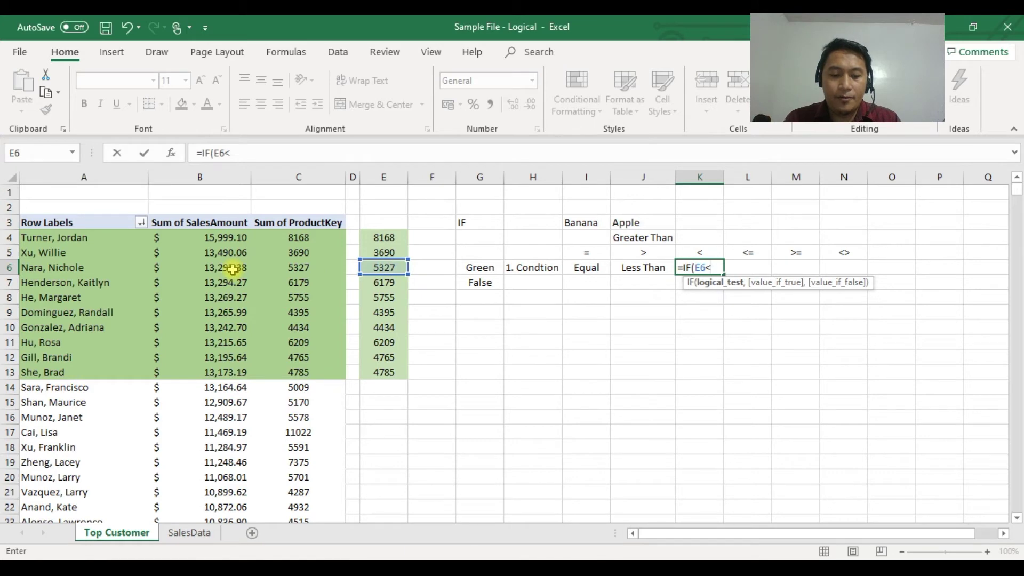
text(b4,")
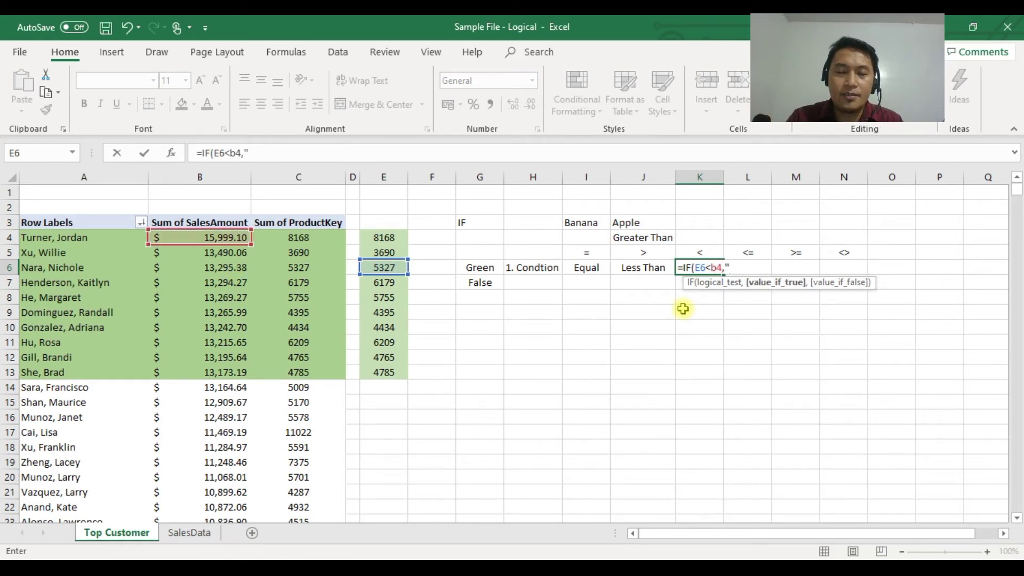
text(T)
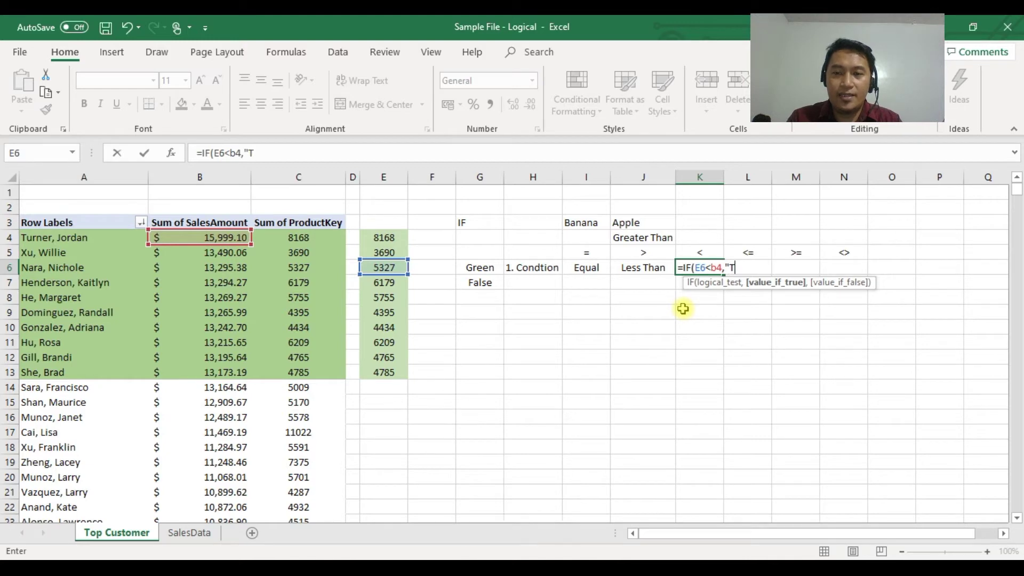
text(rue",)
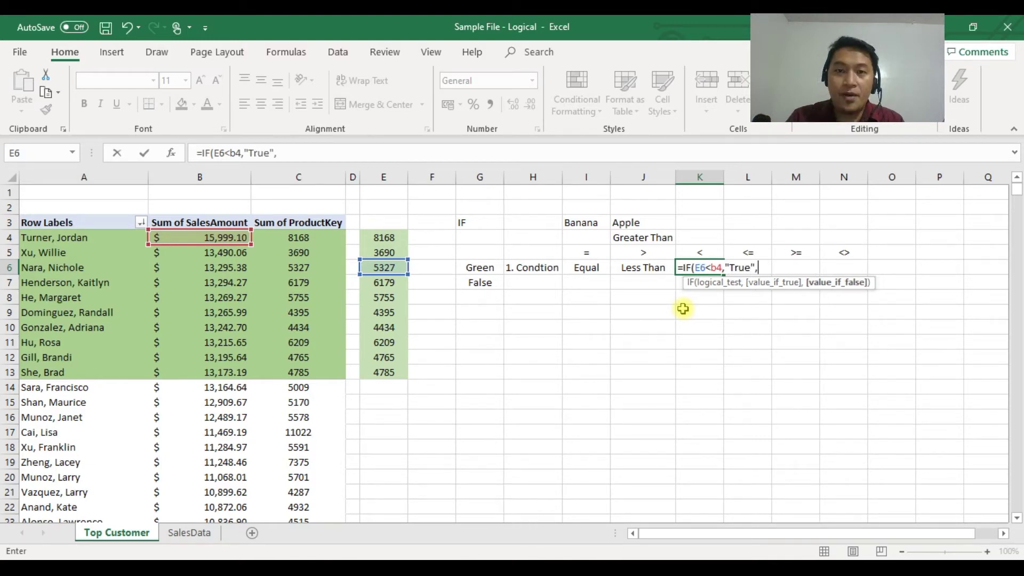
text(False)
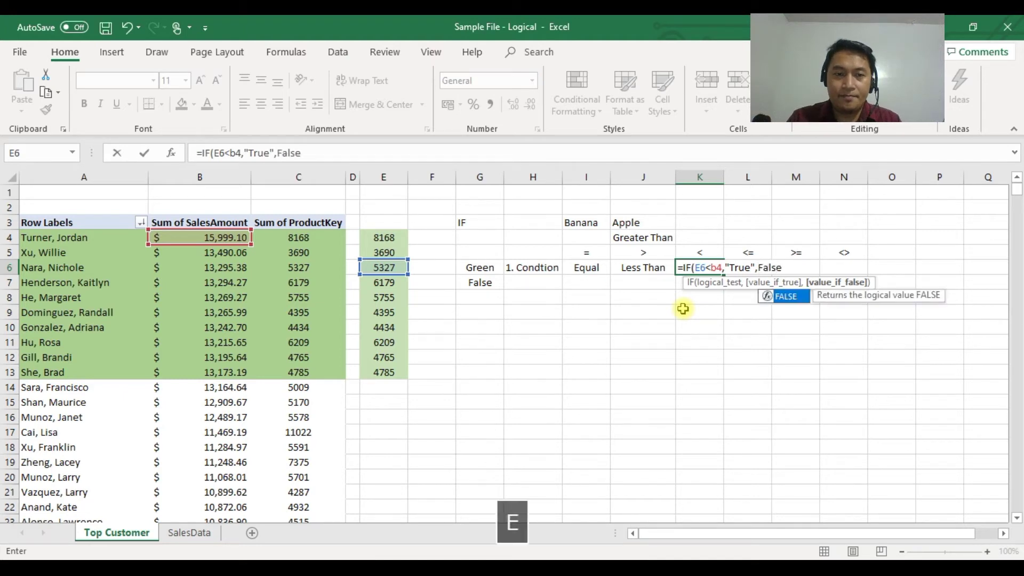
text(")
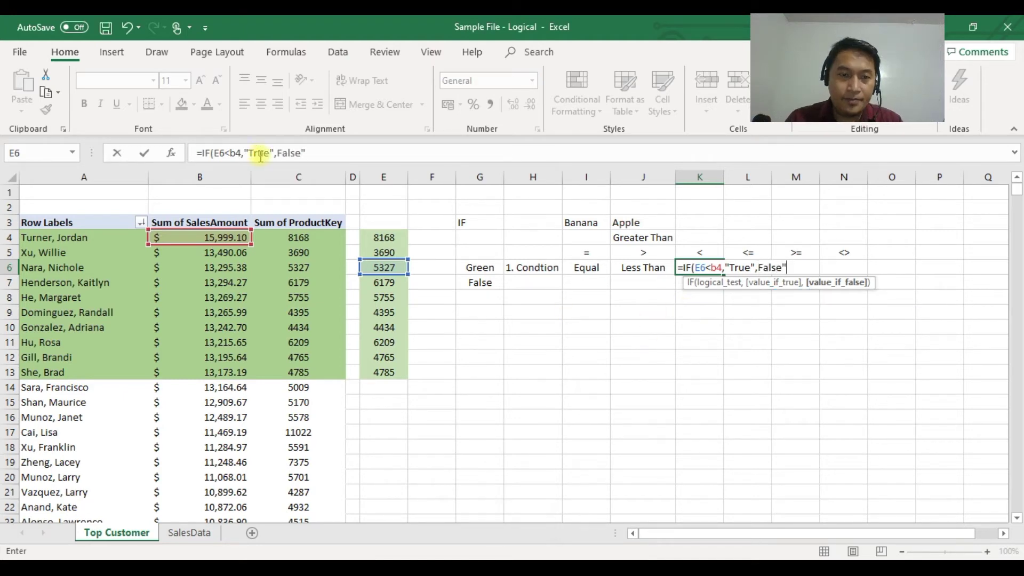
key(Return)
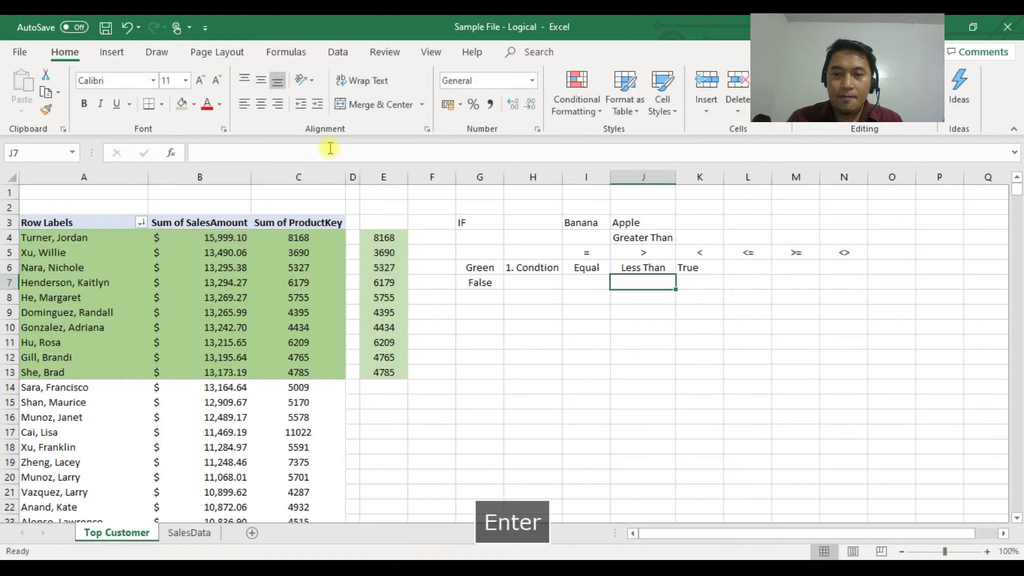
Centre the result in K6 horizontally and examine the cells E6 and B4 that its formula compares
click(703, 270)
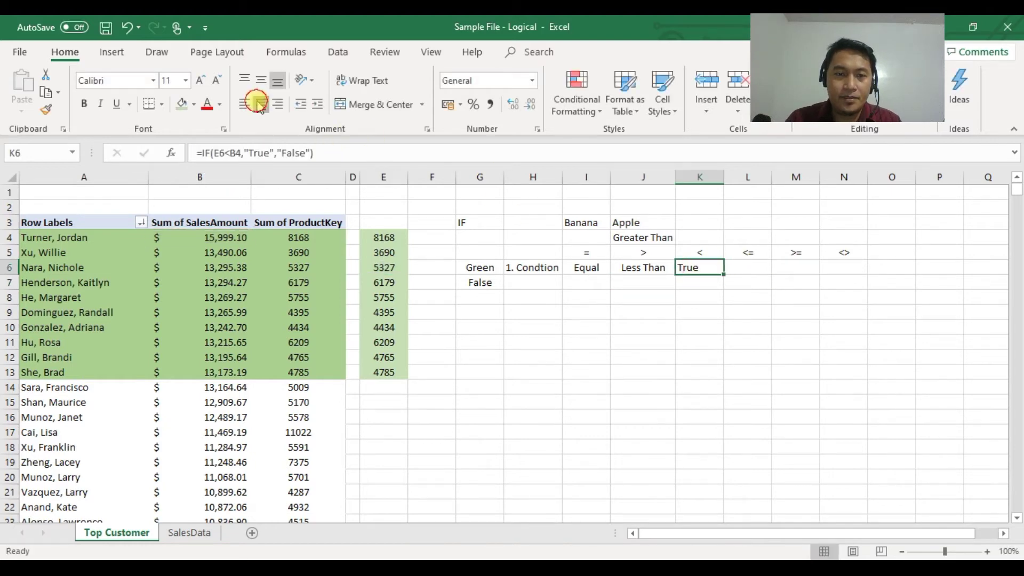
click(601, 154)
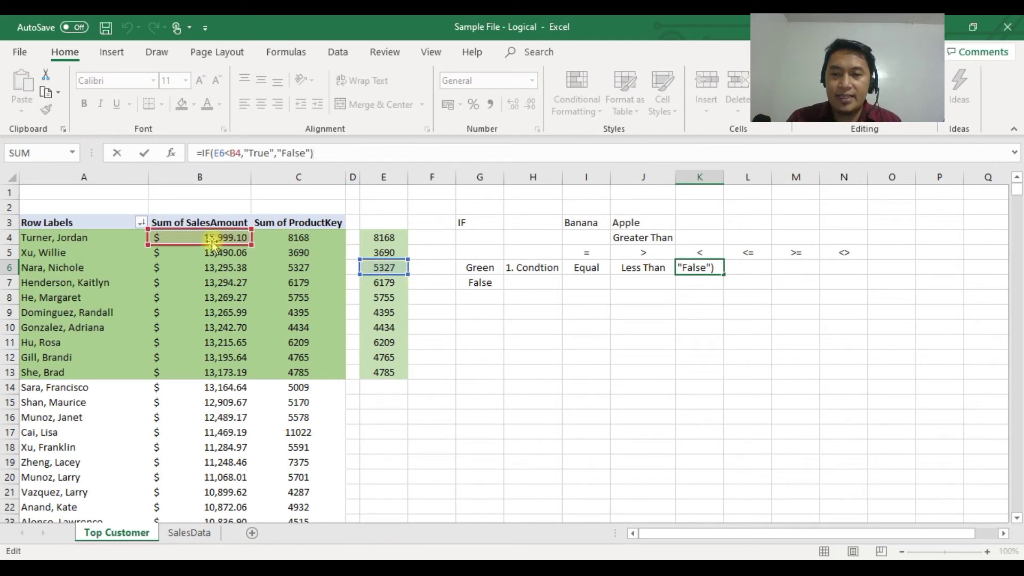
click(757, 275)
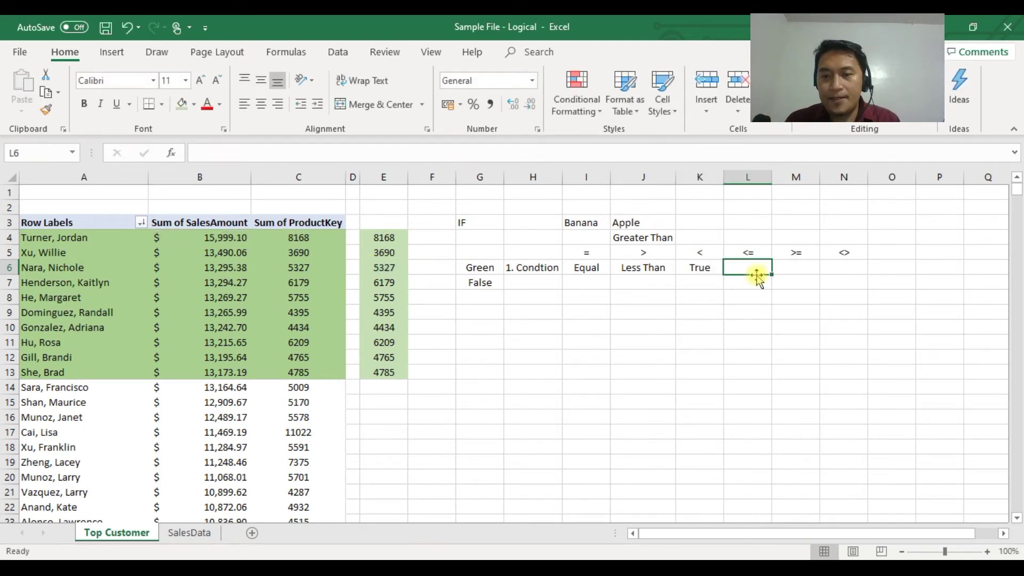
Label the < operator column by entering "Less Than" in K4
click(693, 236)
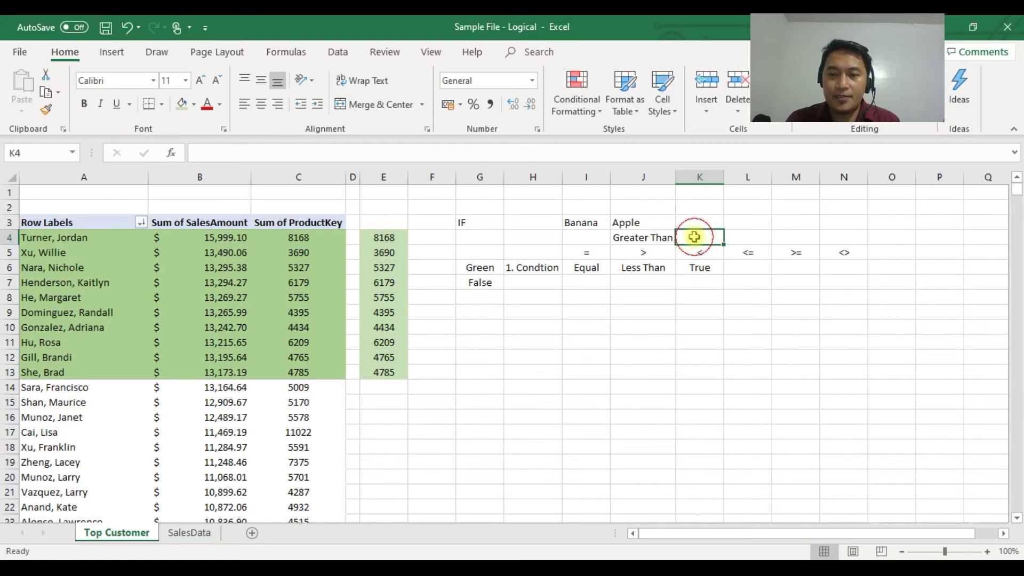
text(Less Than)
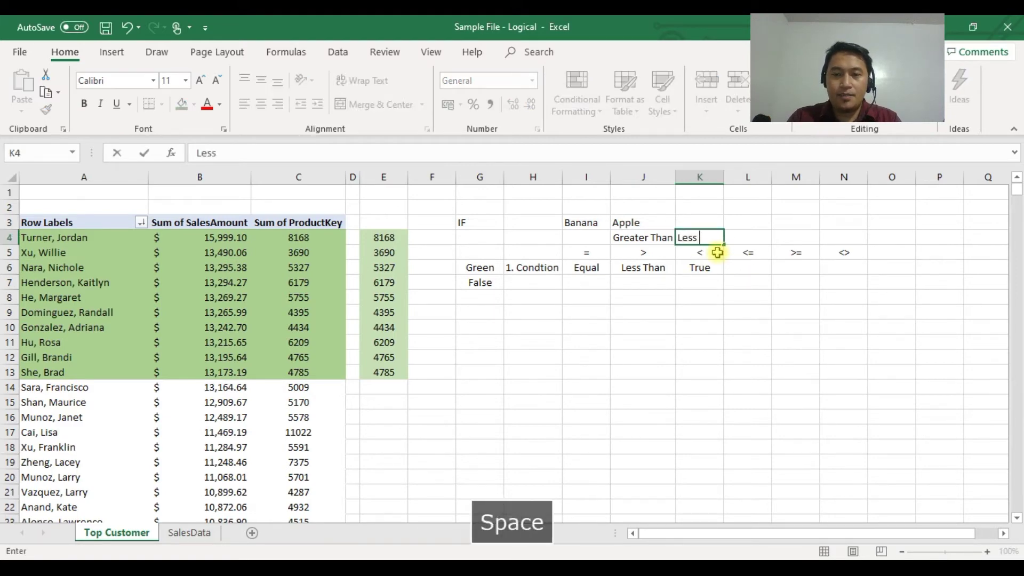
key(Tab)
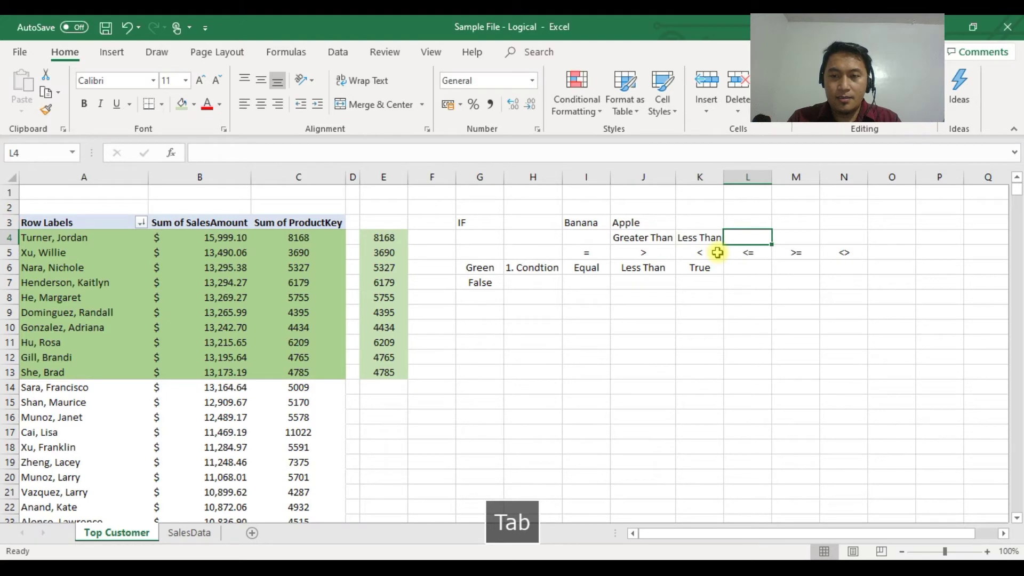
Label the <= operator column by entering "Less than or Equal" in L4
text(Less thn or)
key(BackSpace)
key(BackSpace)
key(BackSpace)
key(BackSpace)
key(BackSpace)
text(an or Equal)
key(Return)
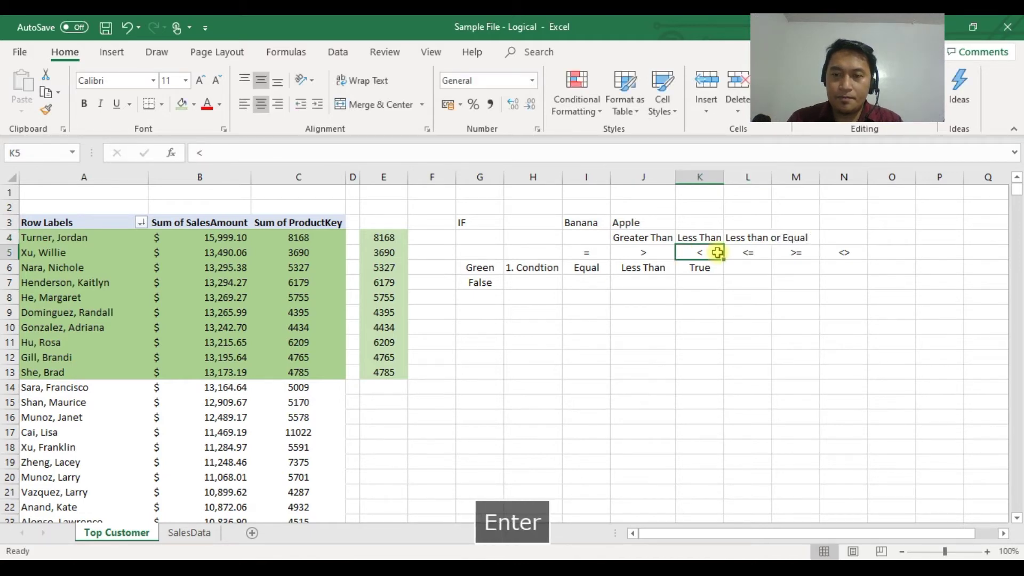
Enter an IF formula in L6 that returns "True" when E6 is less than or equal to 2000 and "False" otherwise
click(764, 266)
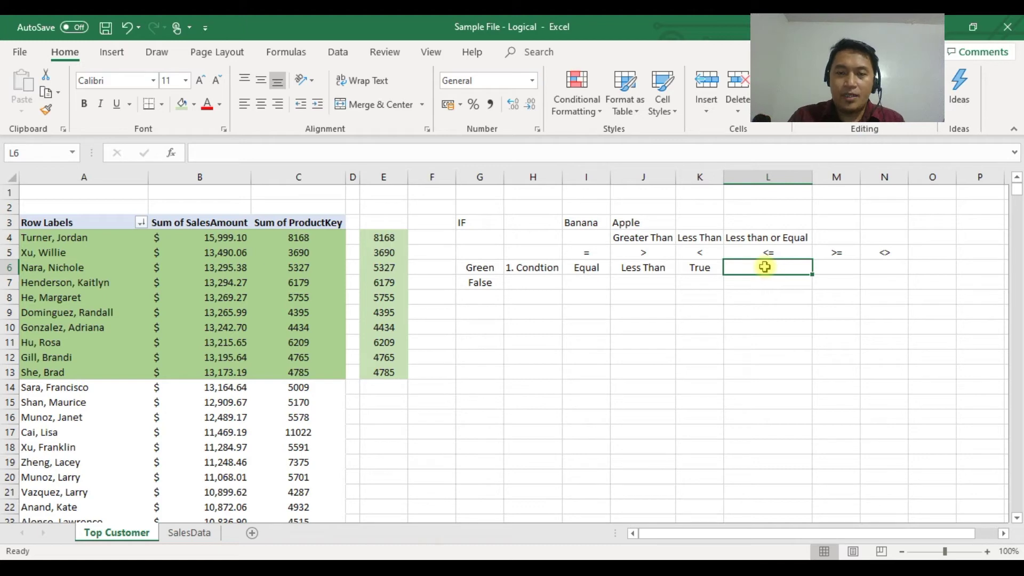
text(=if)
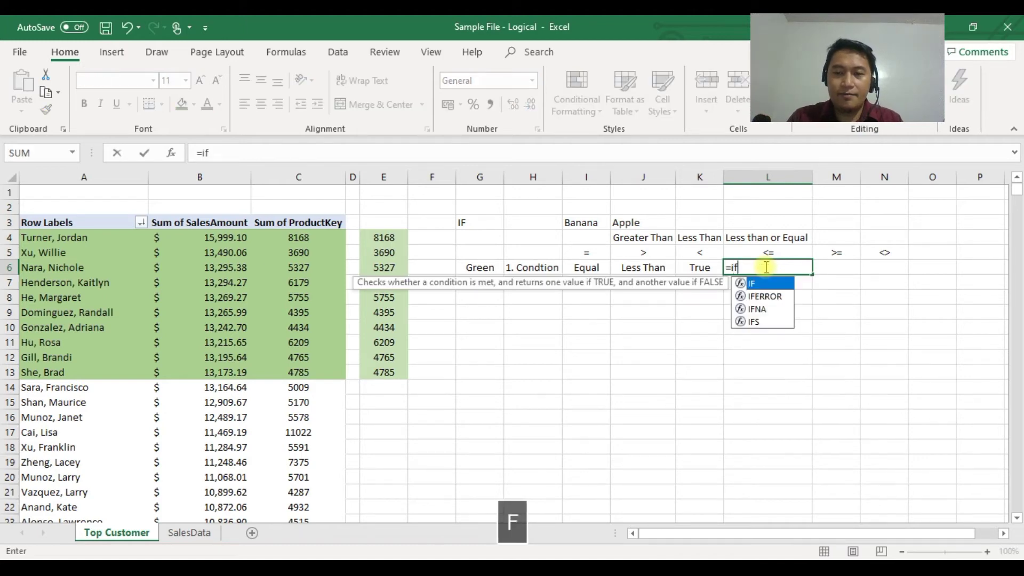
key(Tab)
click(388, 269)
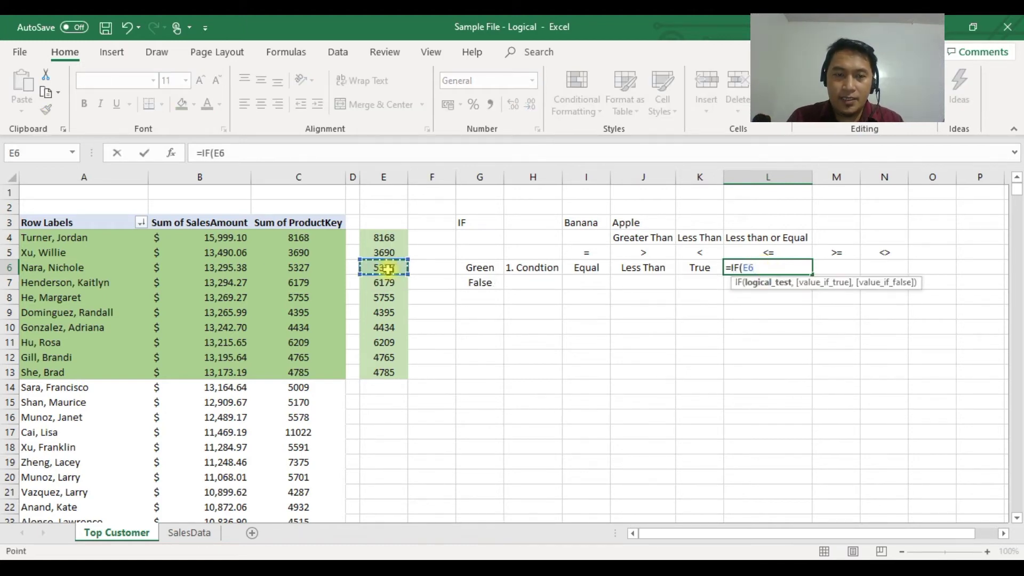
text(<)
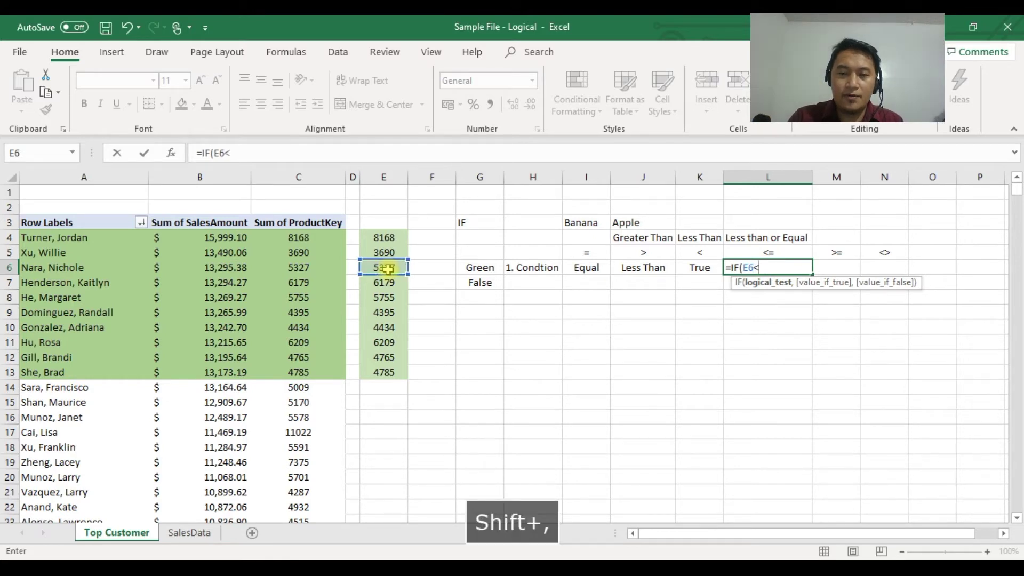
text(=2)
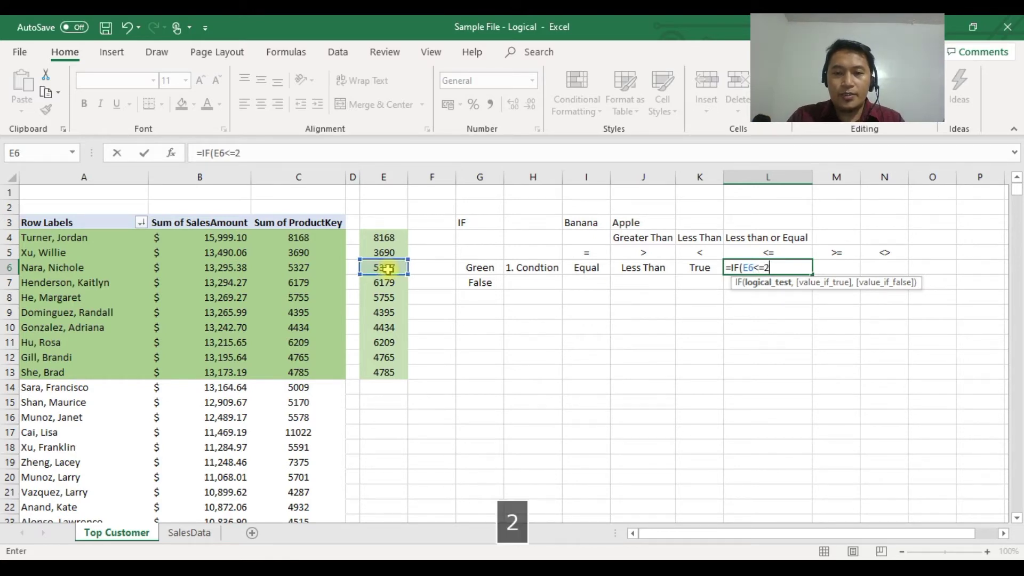
text(000,)
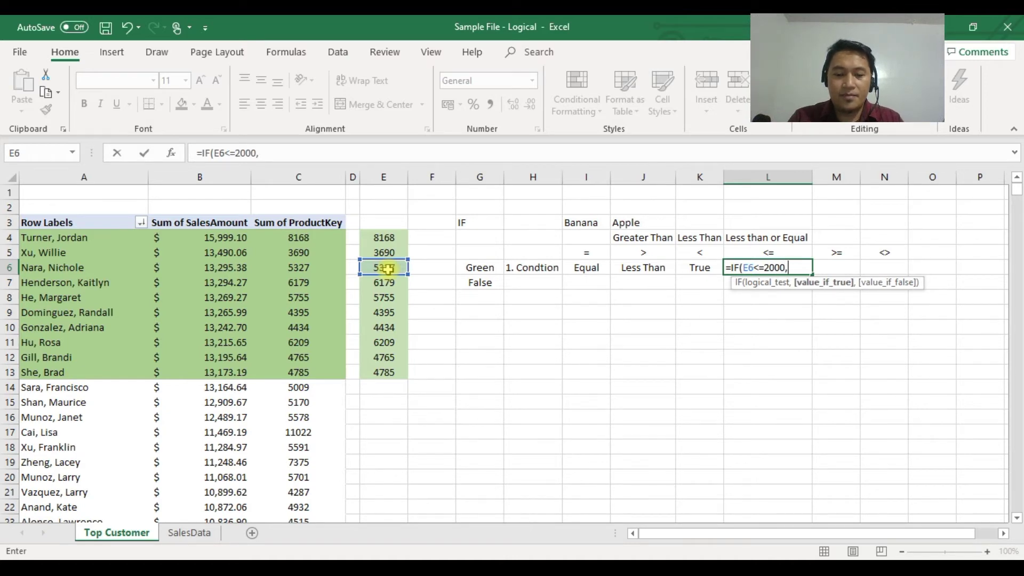
text("Truee)
key(BackSpace)
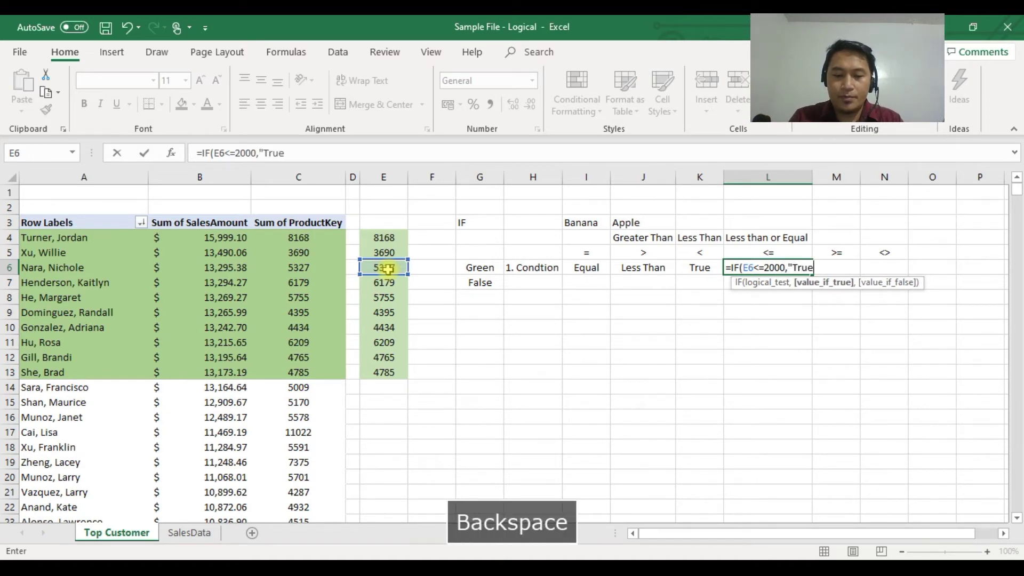
text(")
text(,)
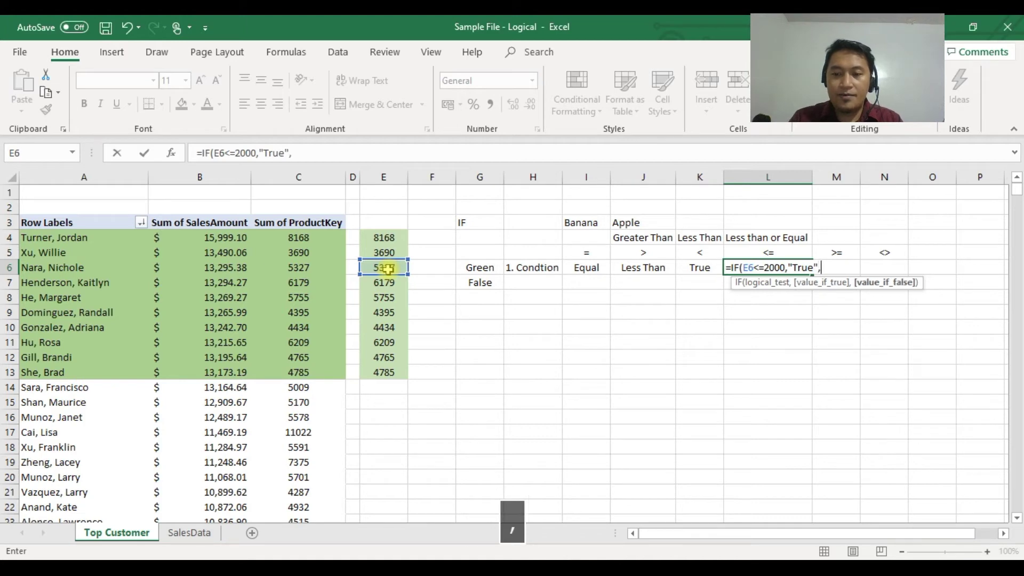
text("False")
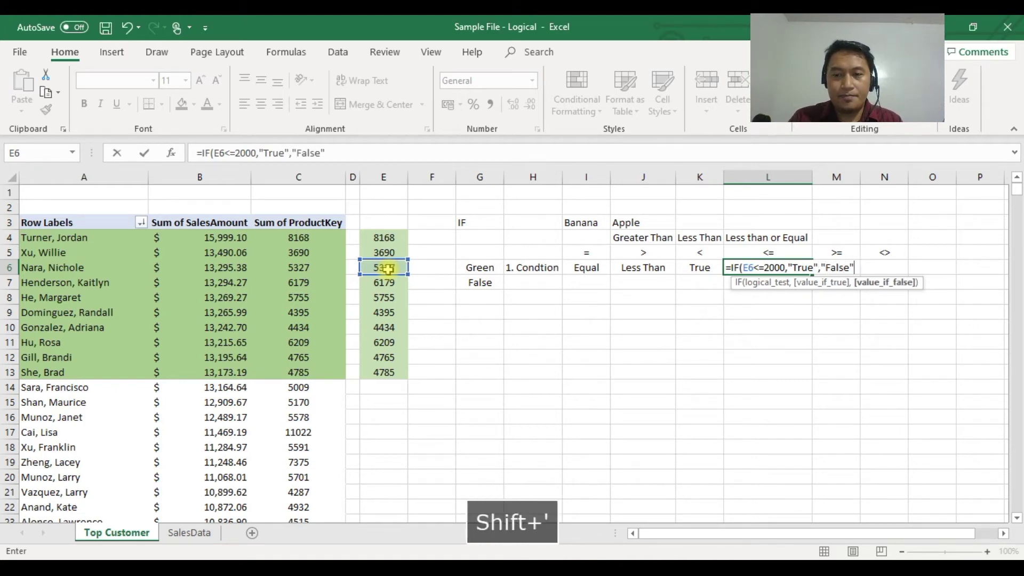
key(Return)
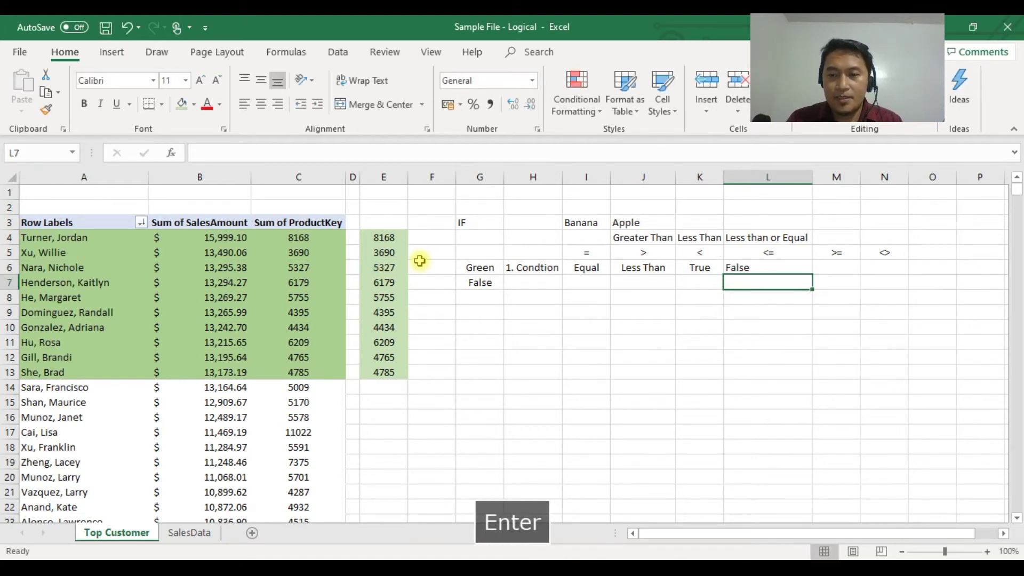
Centre the result in L6 horizontally and examine the parts of its IF formula
click(783, 270)
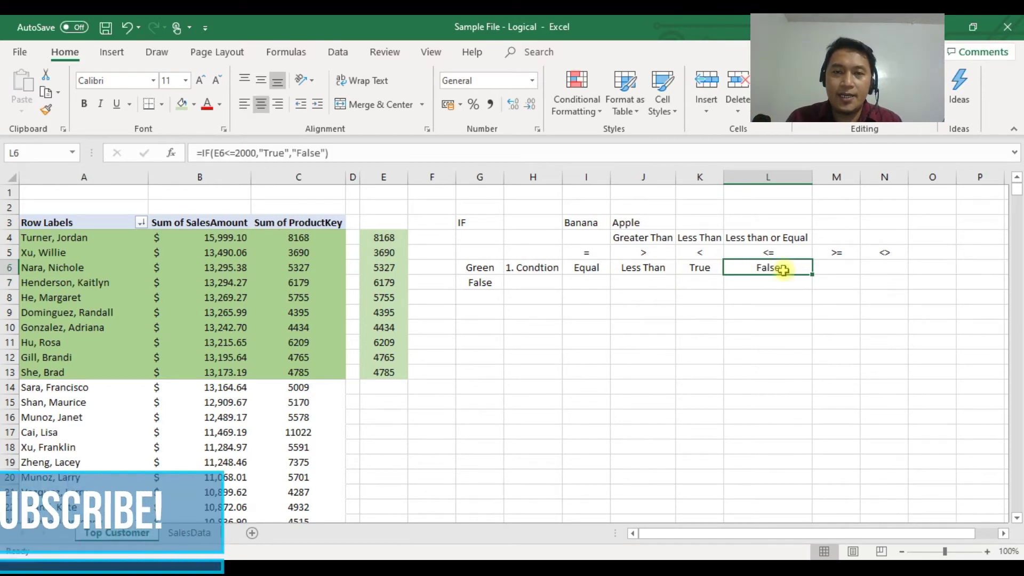
double_click(782, 270)
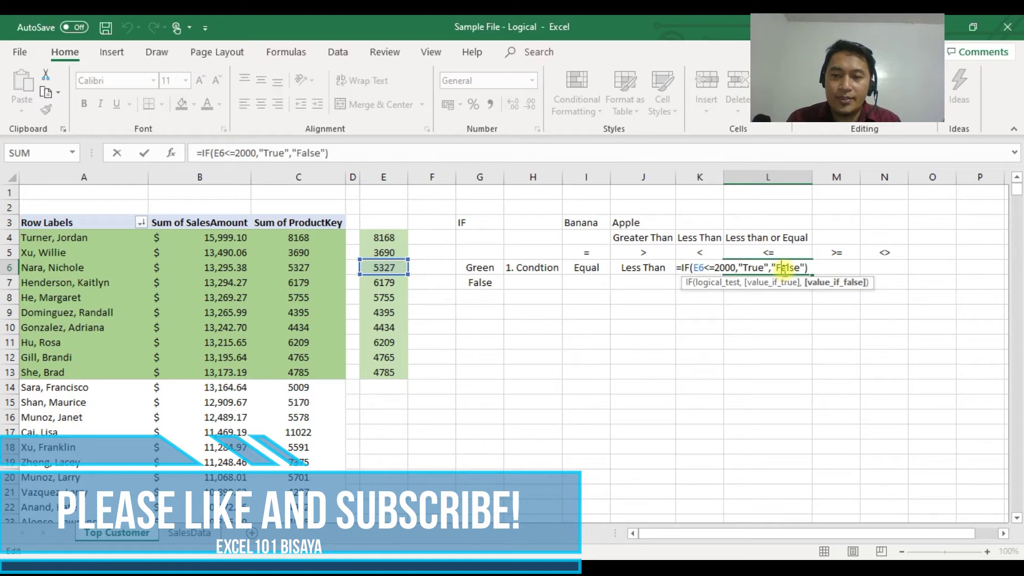
key(Return)
key(Up)
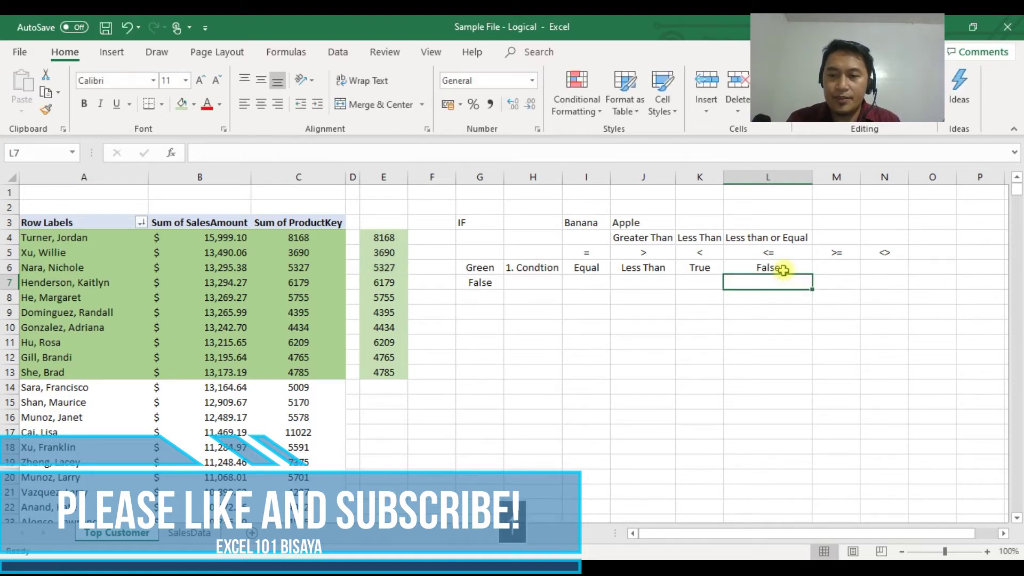
Enter an IF formula in M6 that returns "True" when E6 is greater than or equal to 4000 and "False" otherwise
key(Right)
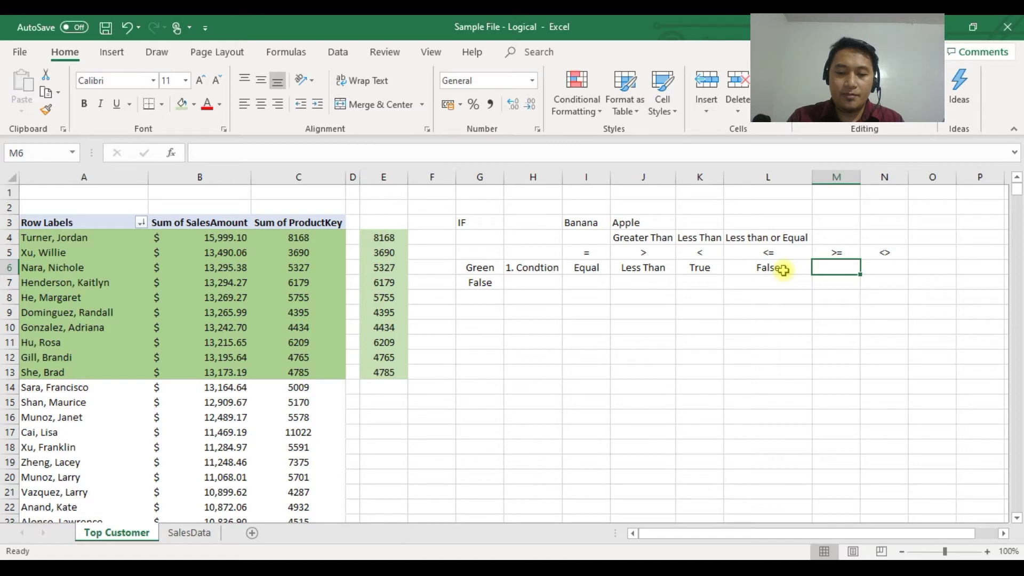
text(=if)
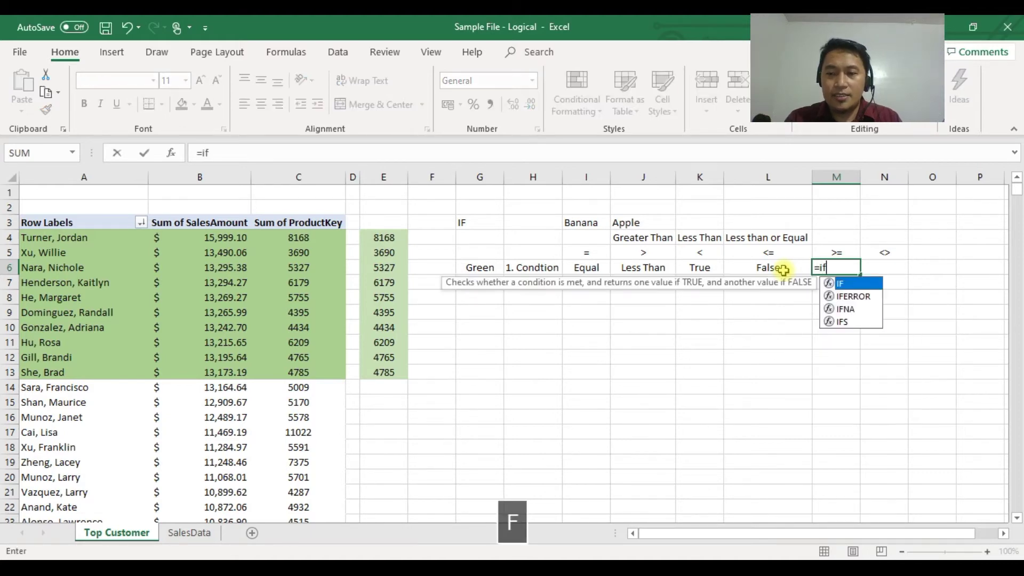
key(Tab)
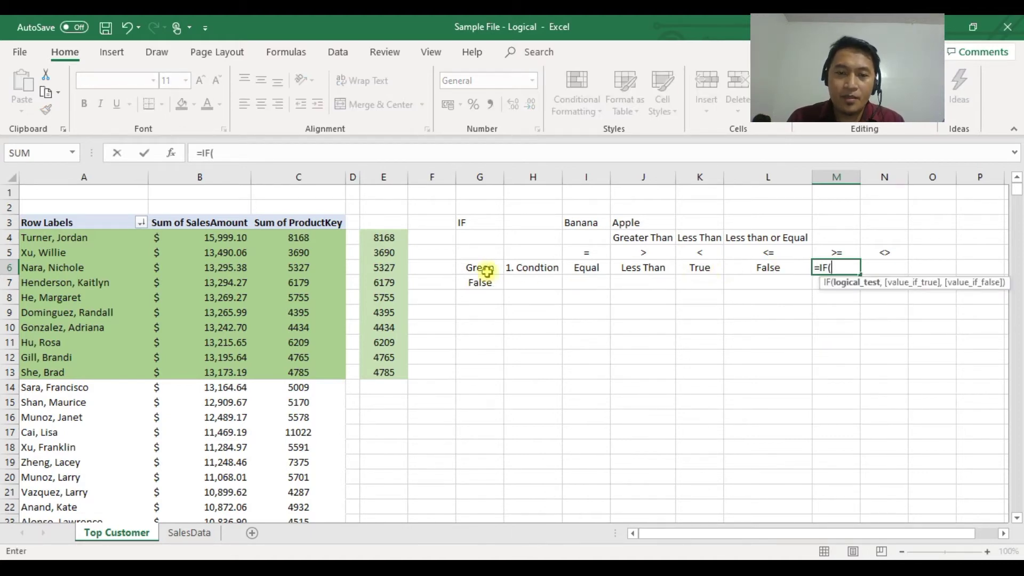
click(381, 268)
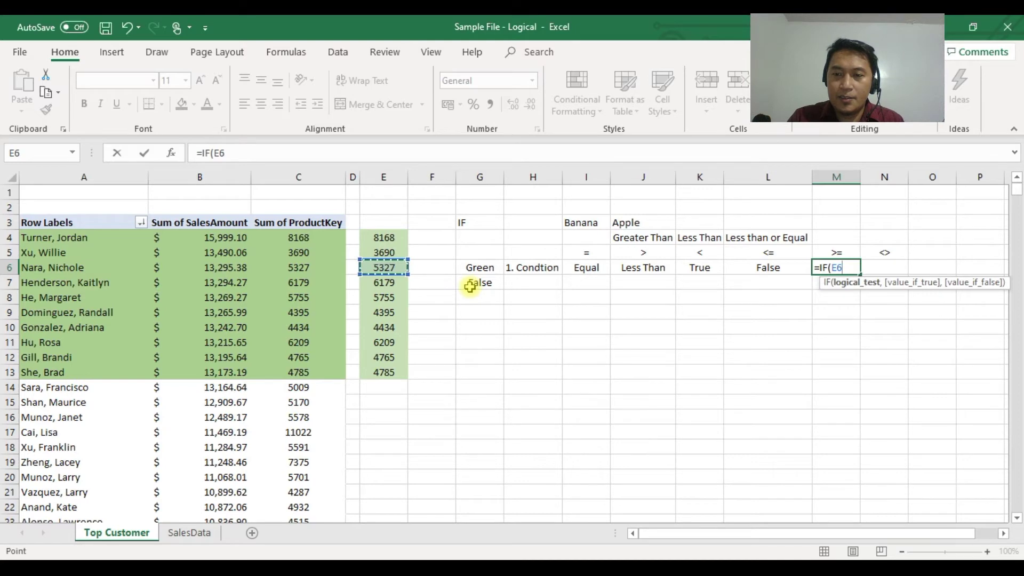
text(>=40)
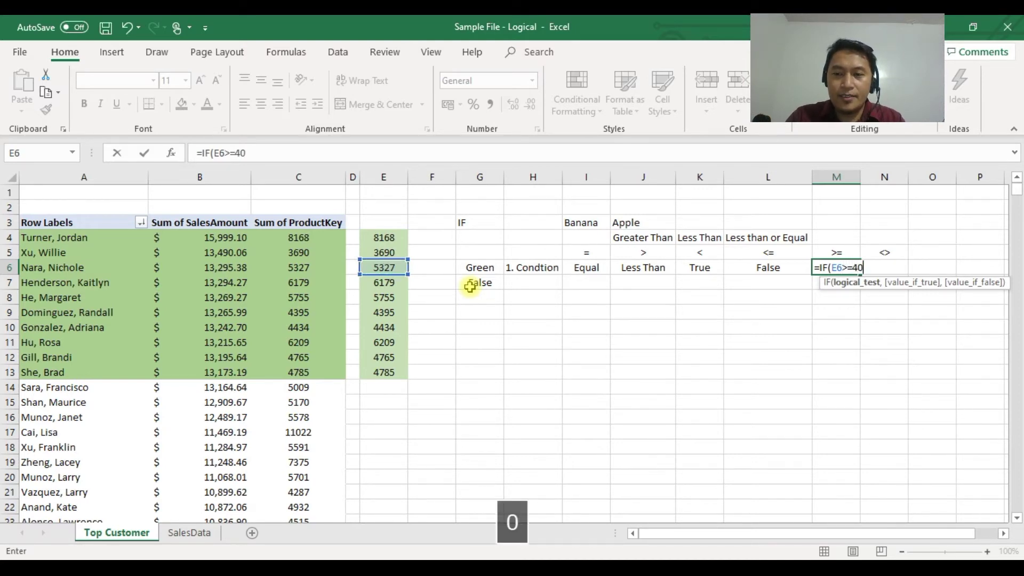
text(00,"T)
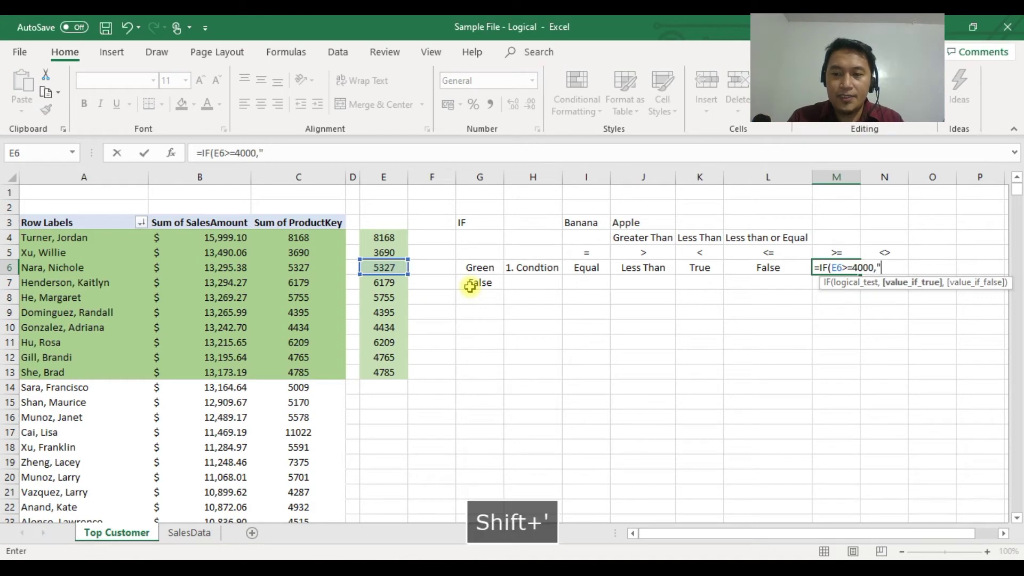
text(rue",)
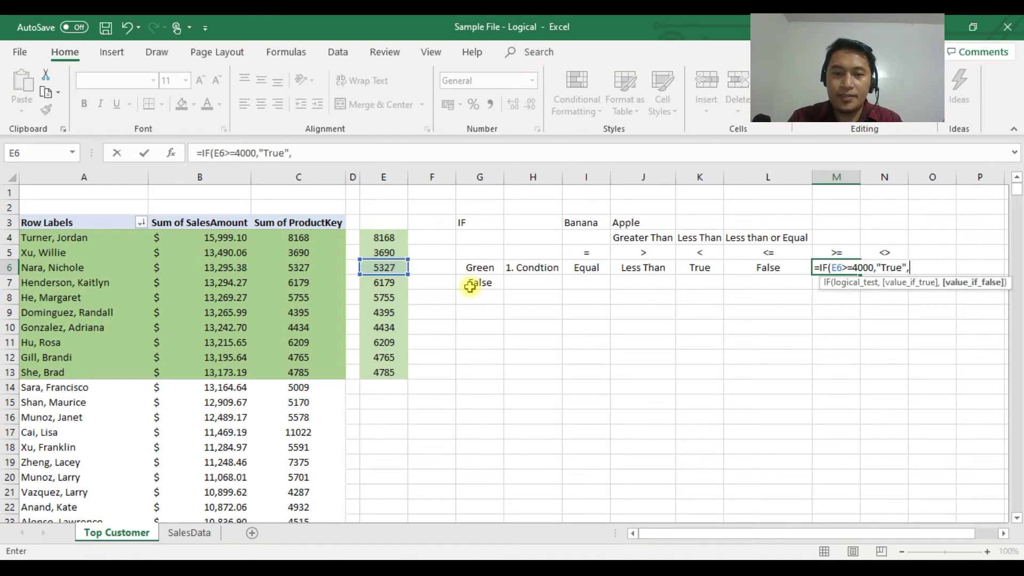
text("False)
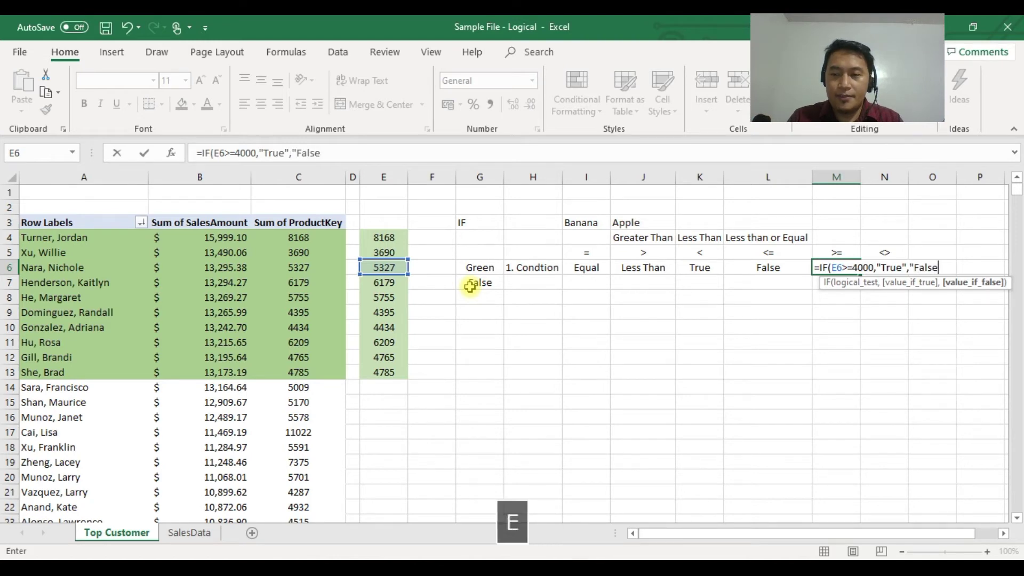
text(")
key(Return)
Examine the comparison in M6's formula and centre the cell's result horizontally
scroll(773, 240, down, 1)
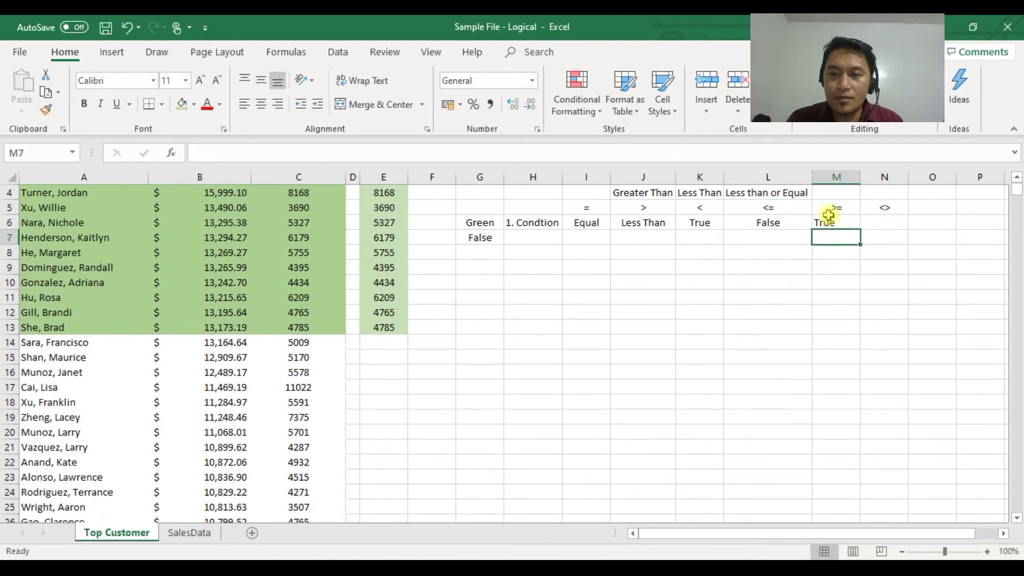
click(827, 227)
scroll(829, 232, up, 1)
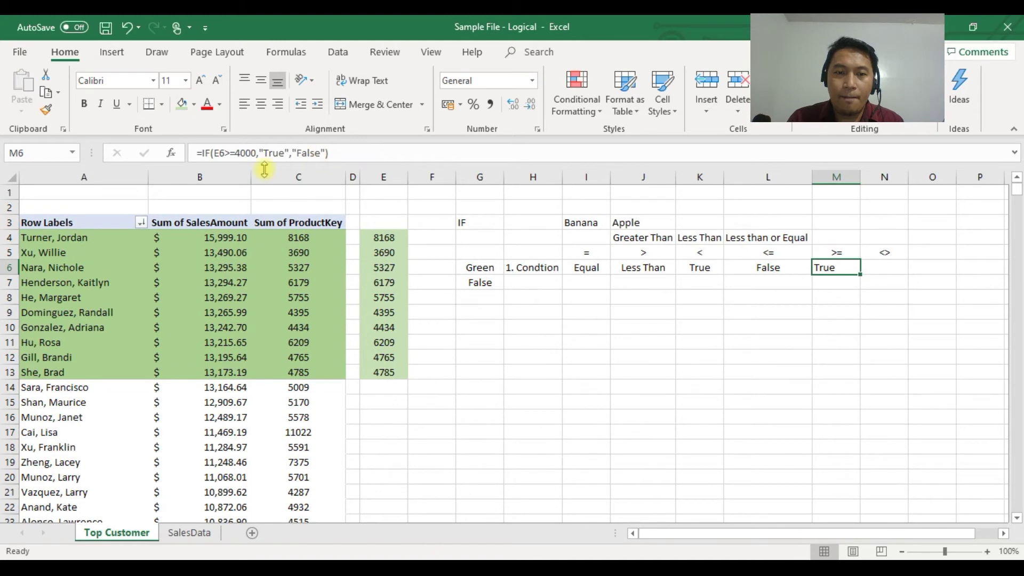
click(229, 152)
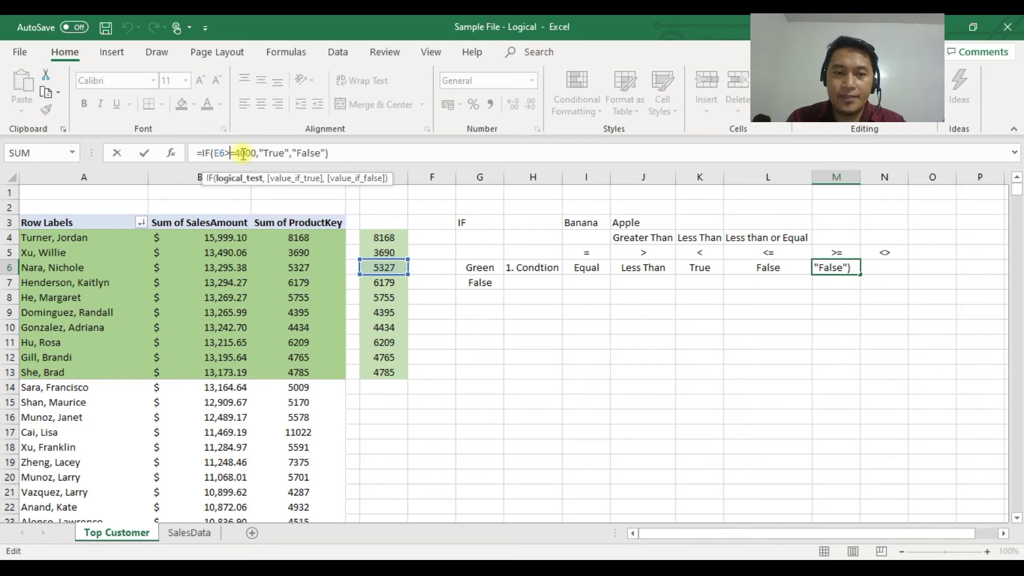
key(ctrl+Return)
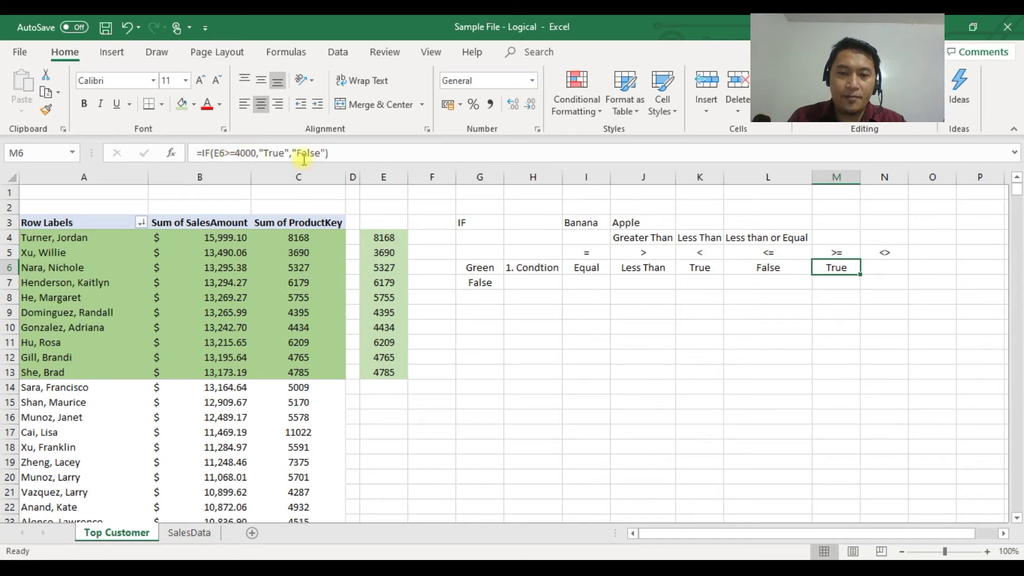
Enter an IF formula in N6 that returns "Yes" when E6 is not equal to E7 and "No" otherwise
click(882, 271)
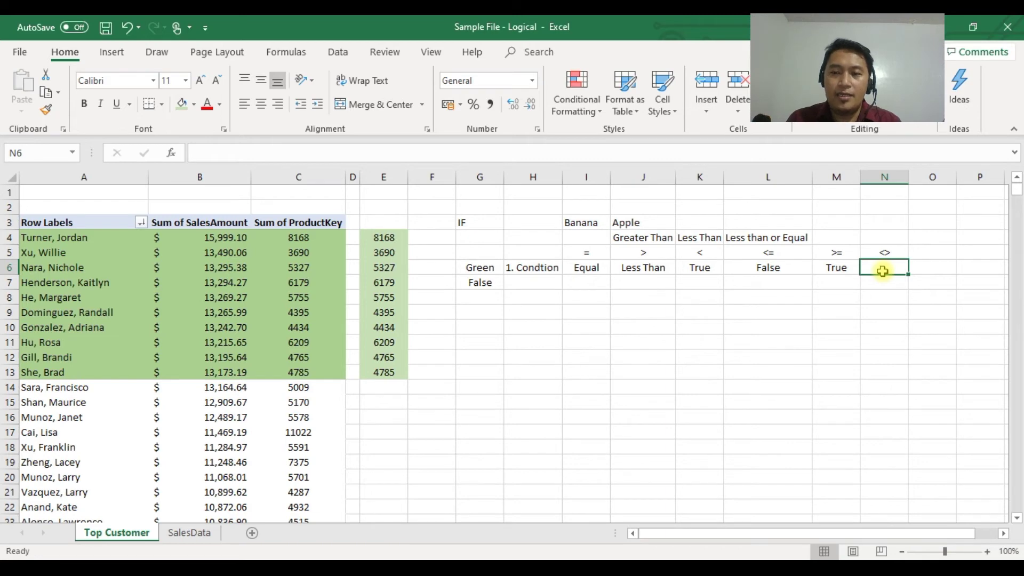
click(816, 269)
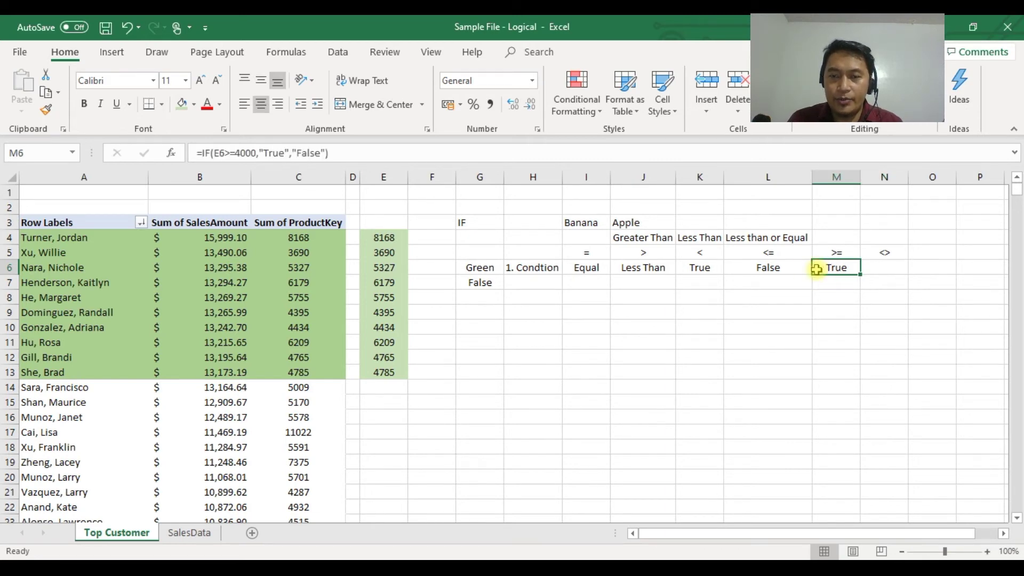
key(Right)
key(Escape)
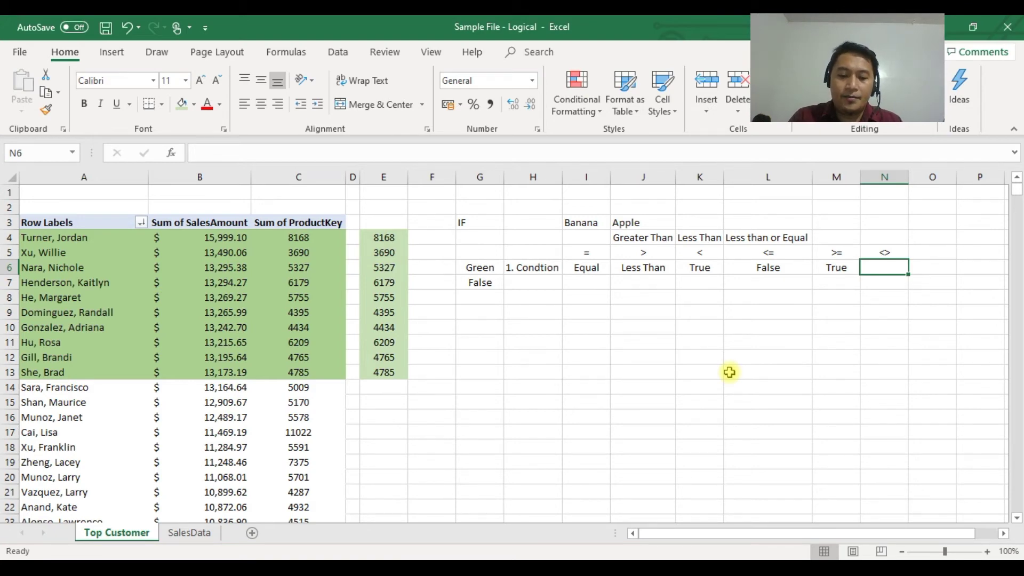
text(=if)
key(Tab)
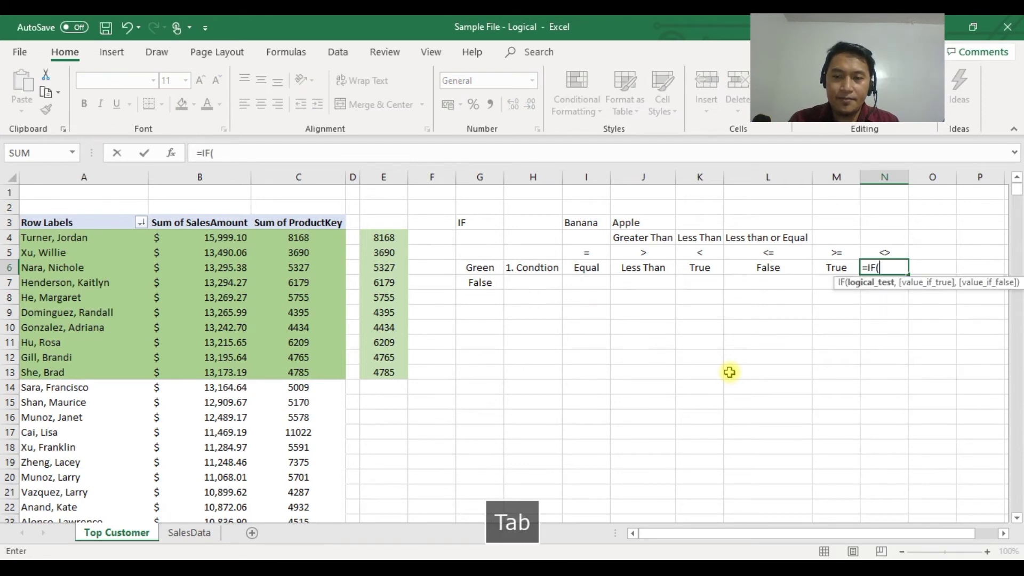
click(391, 268)
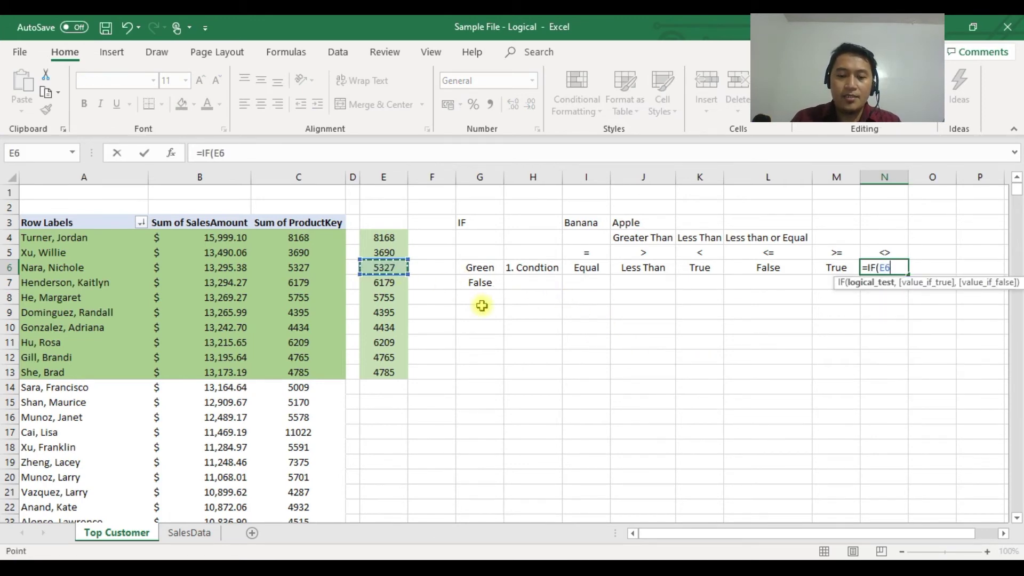
text(<>)
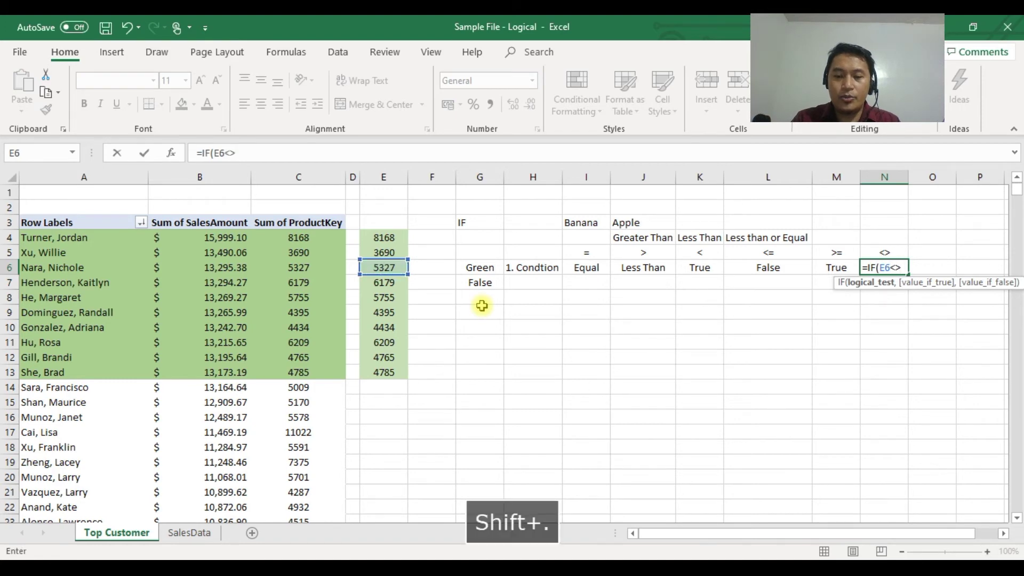
click(393, 284)
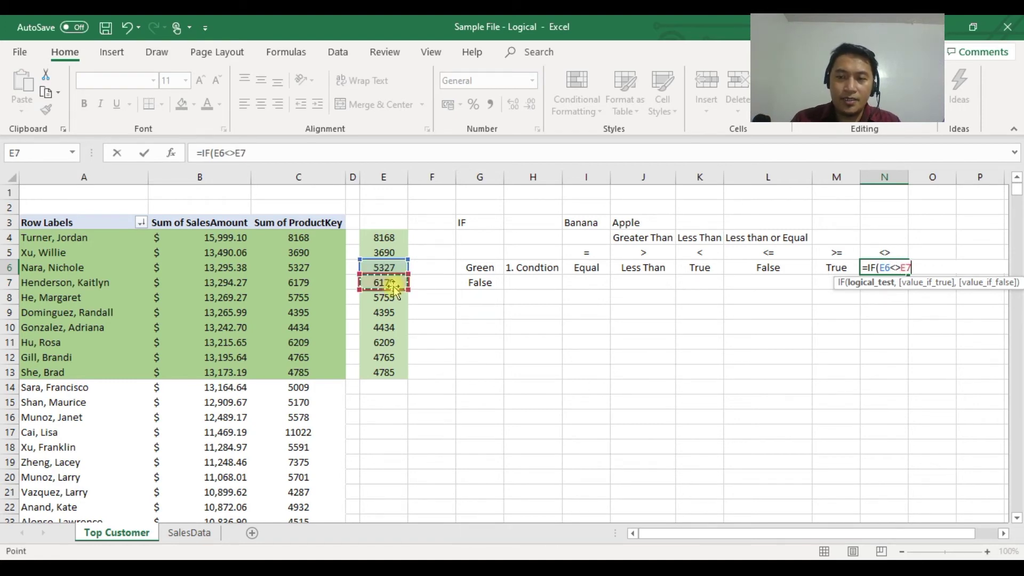
text(,"Yes",)
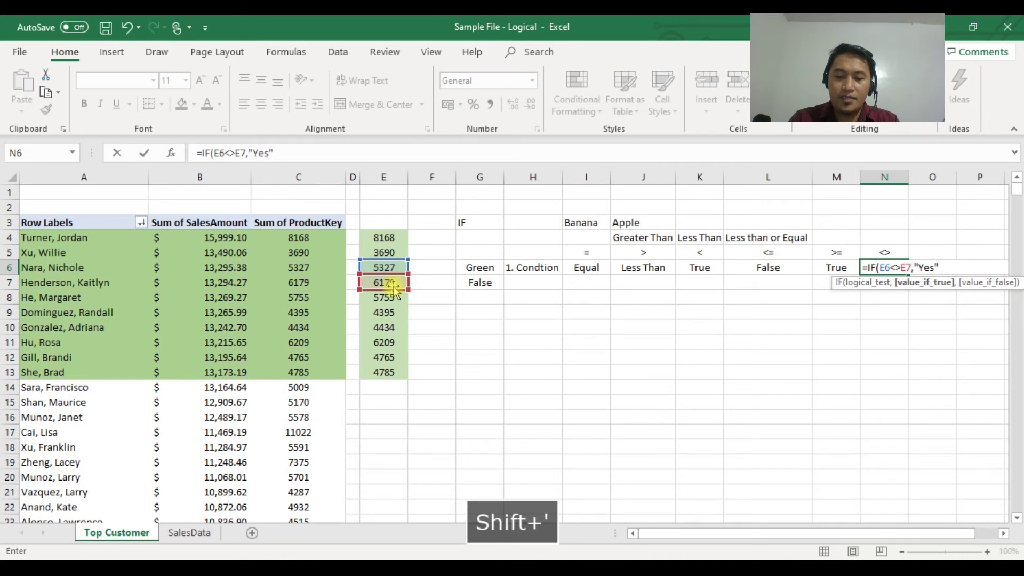
text("No")
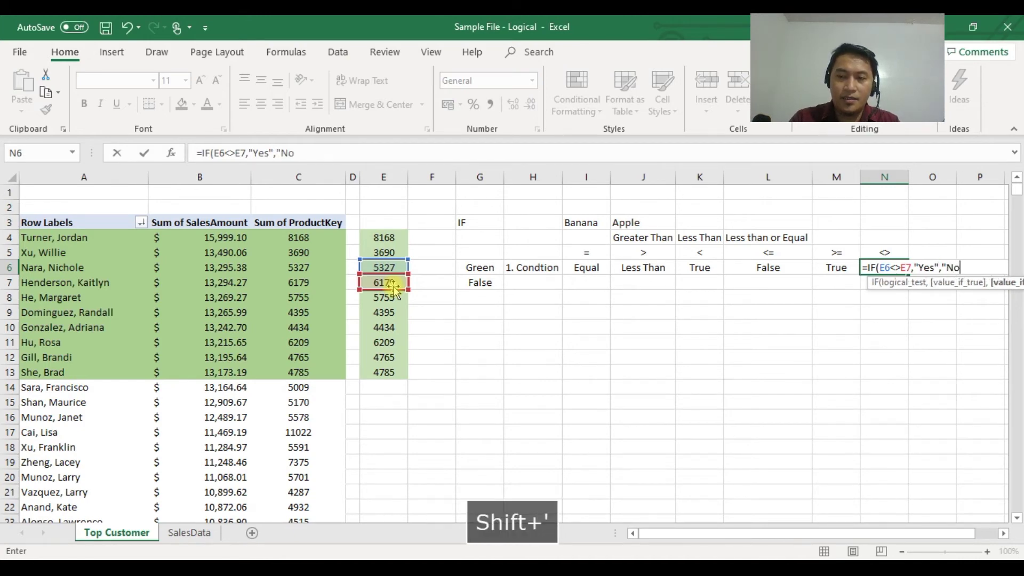
key(Return)
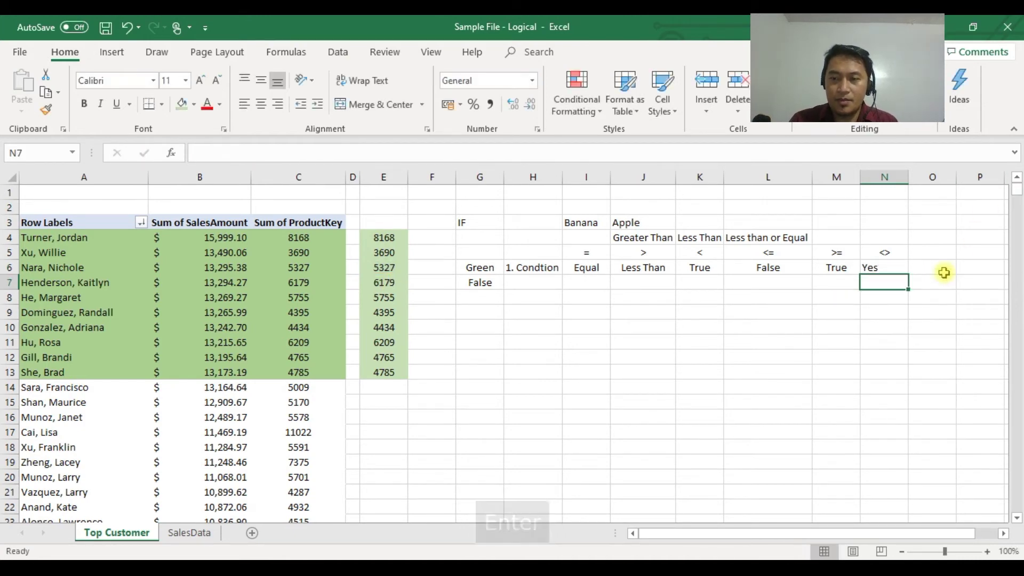
Centre the result in N6 horizontally and vertically, and examine the E6<>E7 comparison in its formula
click(877, 265)
click(261, 104)
click(260, 80)
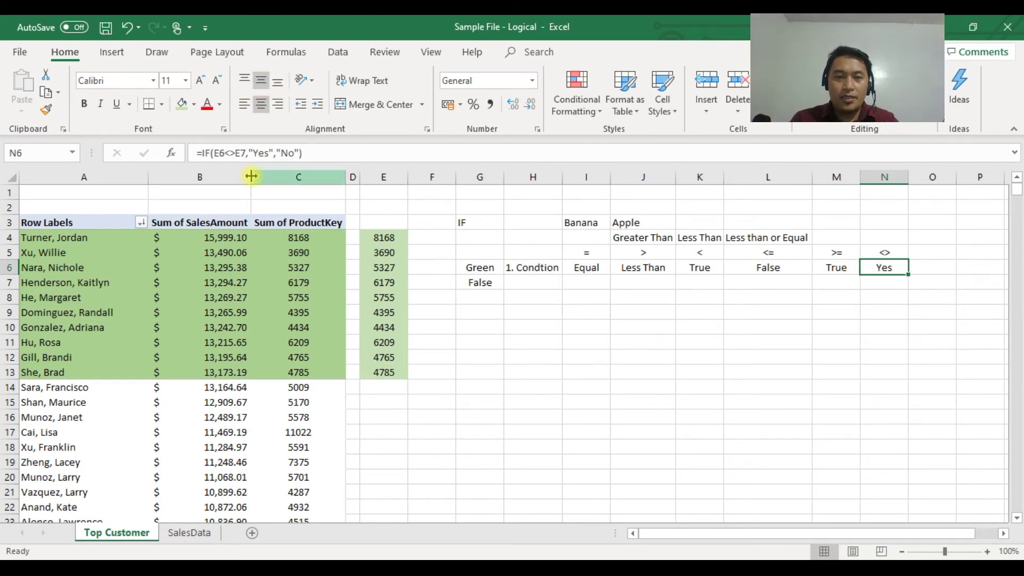
click(235, 153)
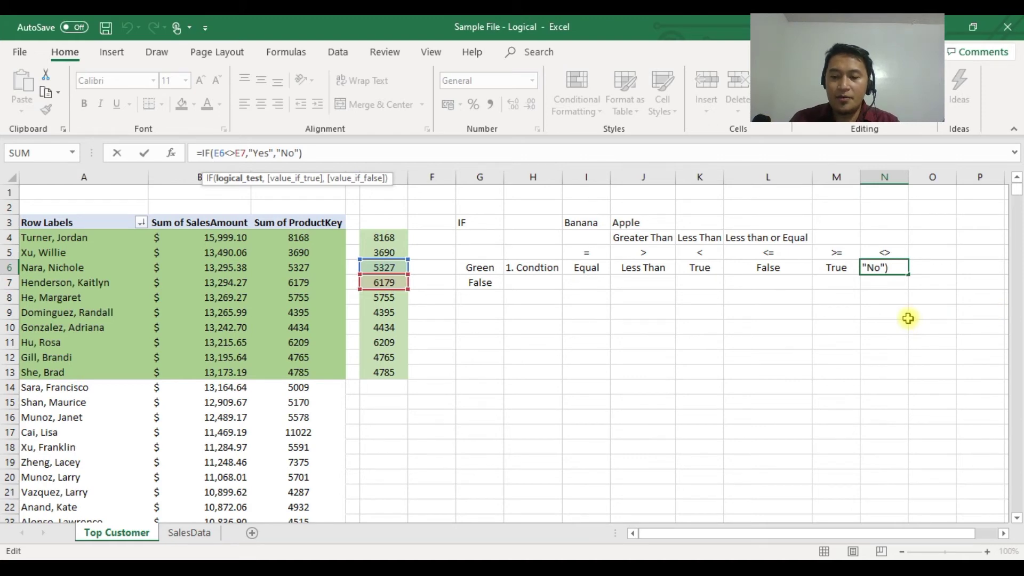
key(Return)
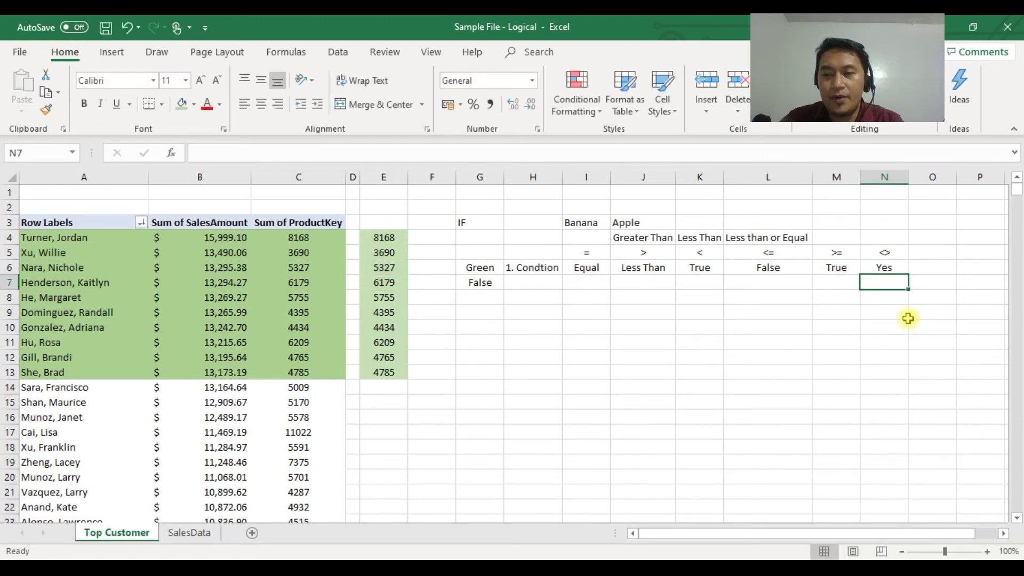
key(Up)
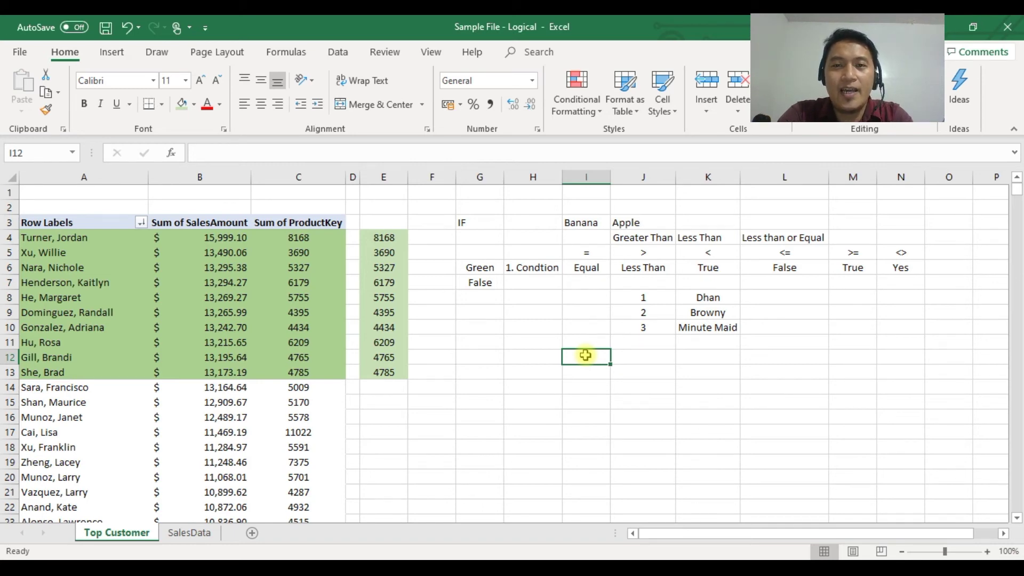
Fill cell I11 with a light blue theme colour to mark it as the lookup input cell
key(Up)
key(Down)
key(Up)
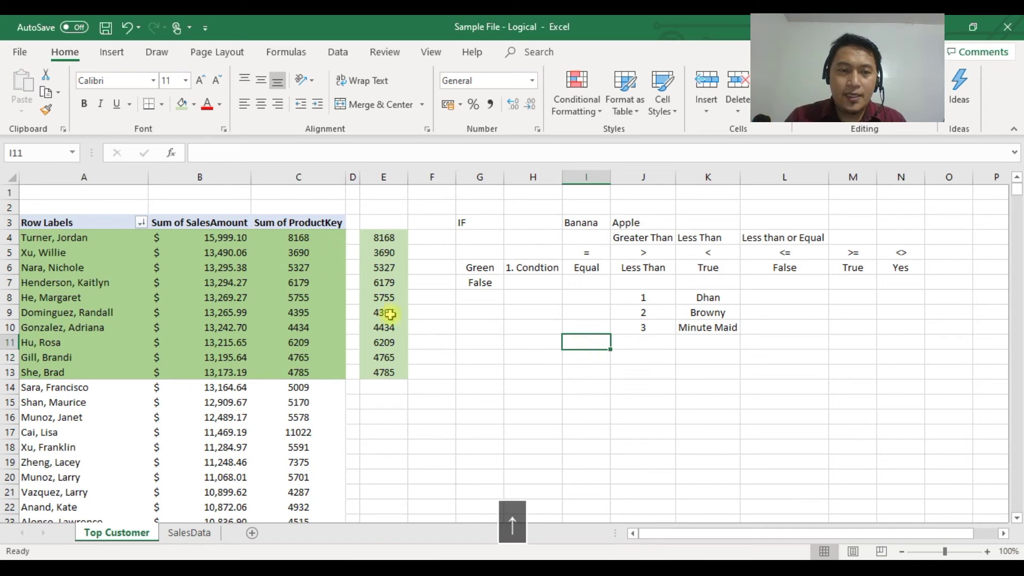
click(194, 103)
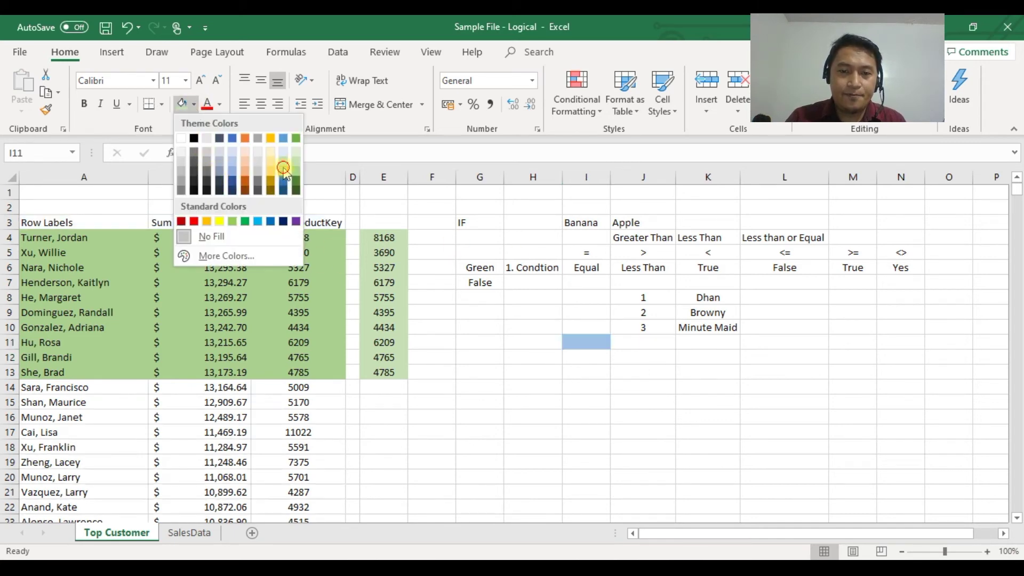
click(284, 167)
click(541, 388)
click(588, 344)
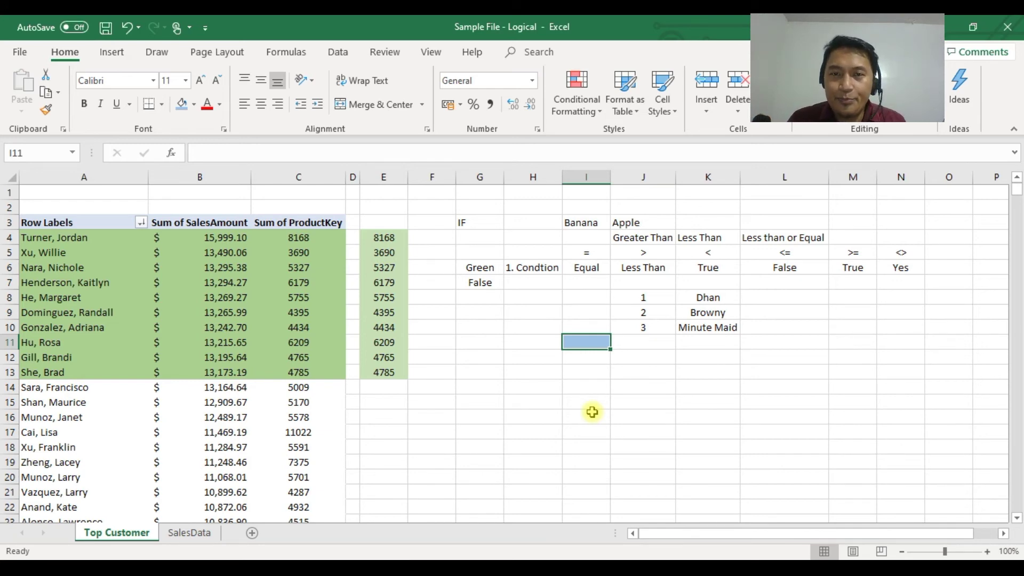
Begin an IF formula in I12 whose logical test is a VLOOKUP with I11 as the lookup value
click(587, 372)
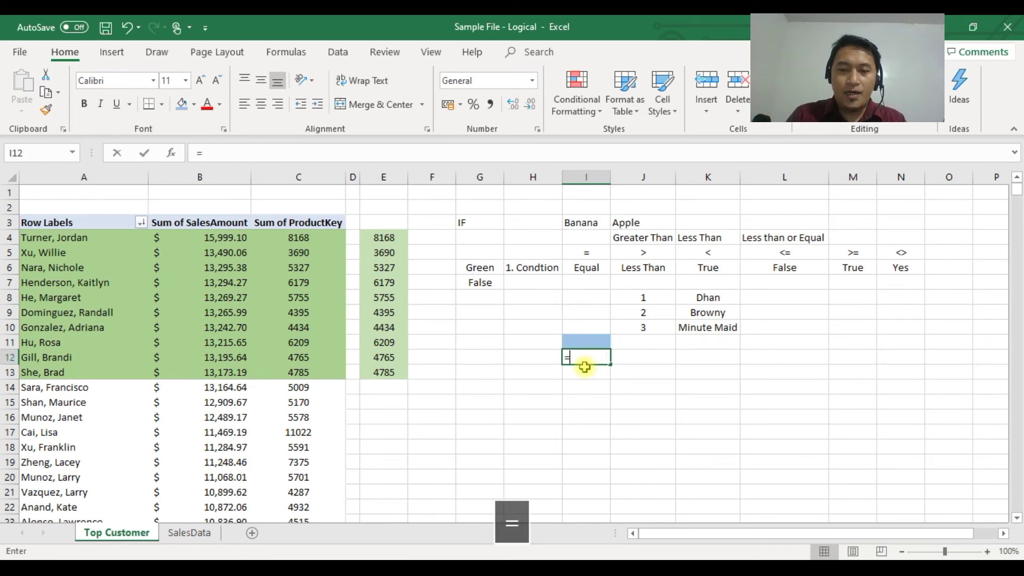
text(=if)
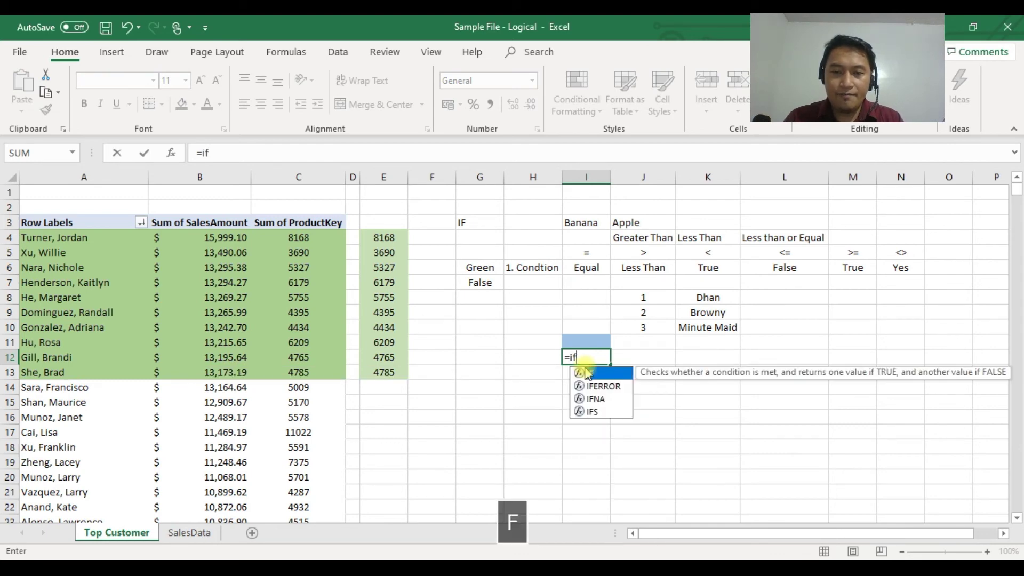
key(Tab)
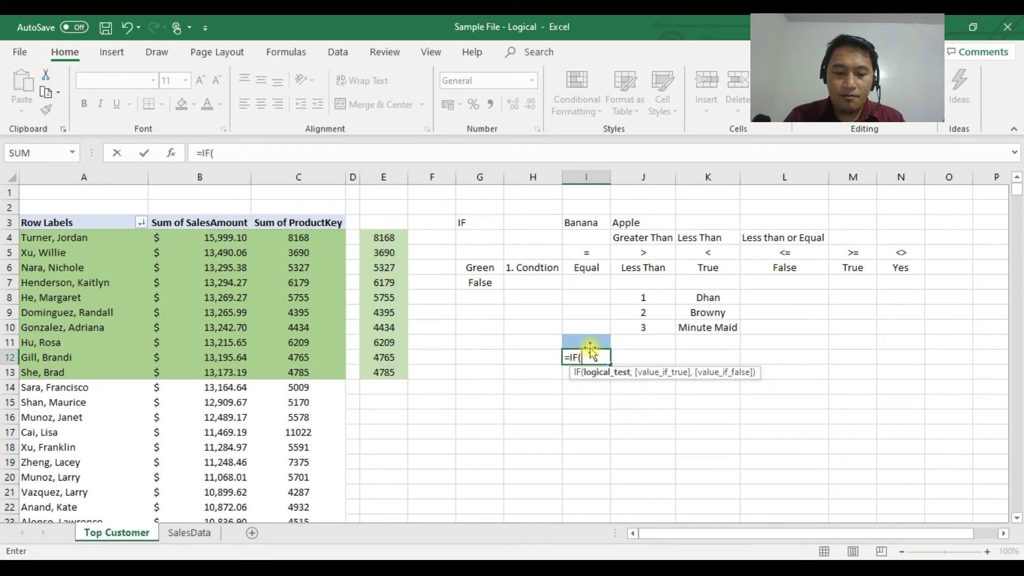
text(lo)
key(BackSpace)
key(BackSpace)
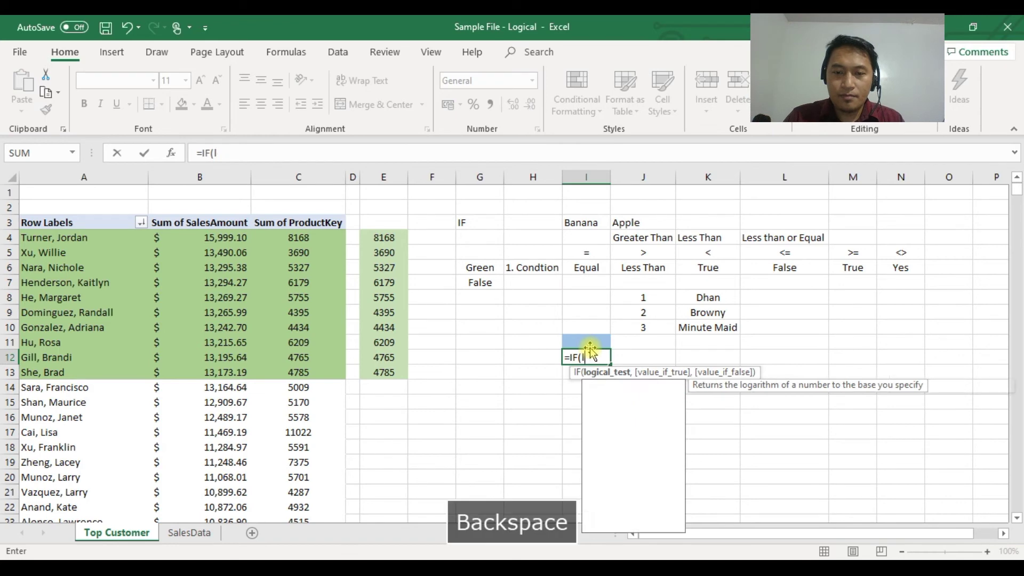
text(vlo)
key(Tab)
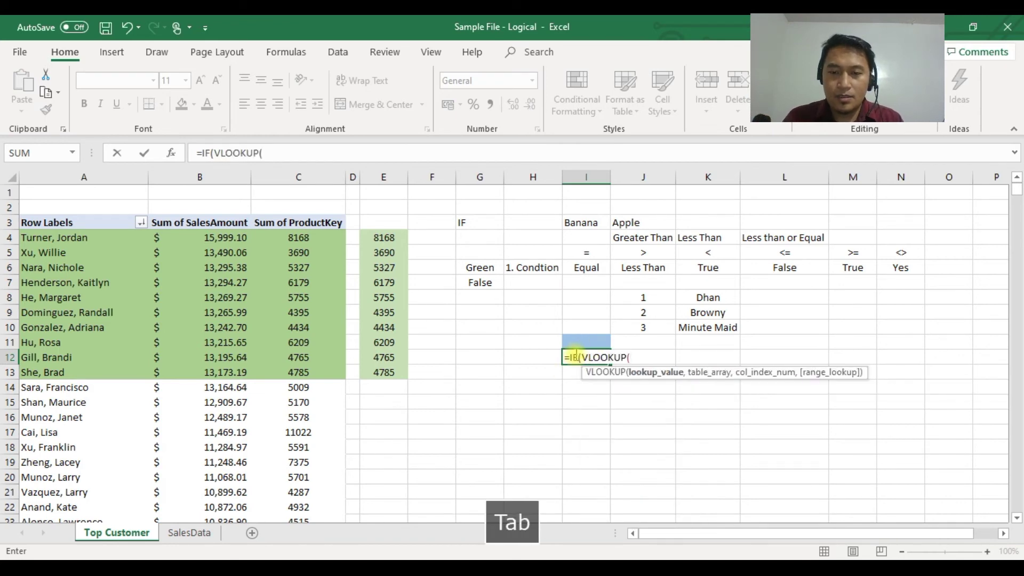
click(584, 339)
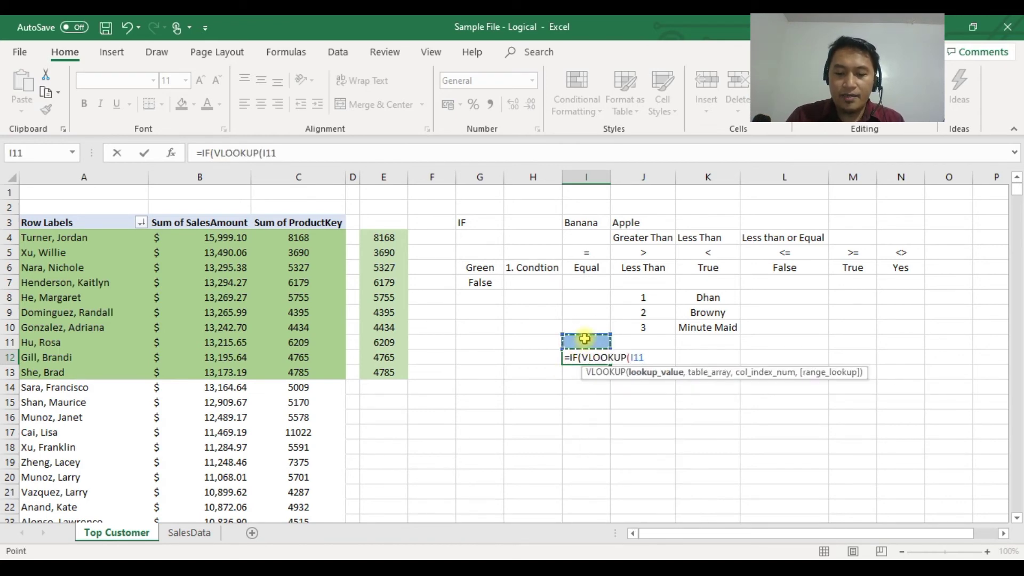
Complete the VLOOKUP with the absolute table range $J$8:$K$10, column index 2 and range lookup 0
text(,)
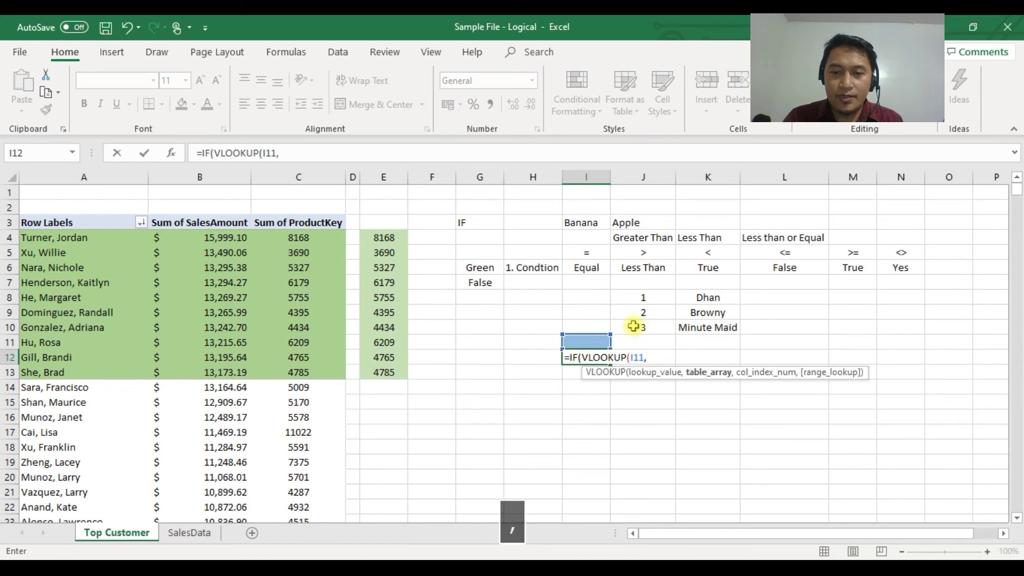
drag(647, 297, 705, 327)
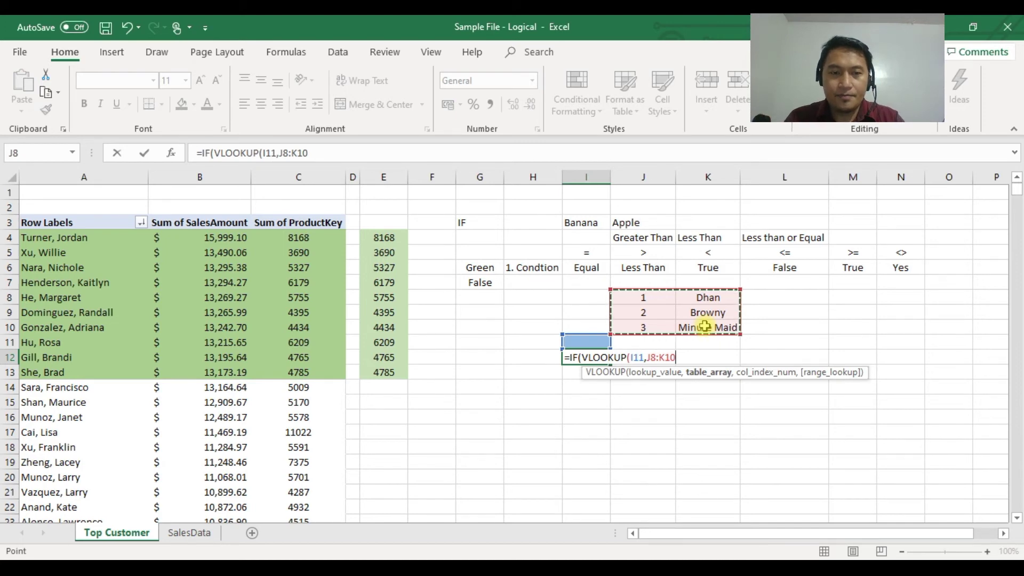
key(F4)
text(,)
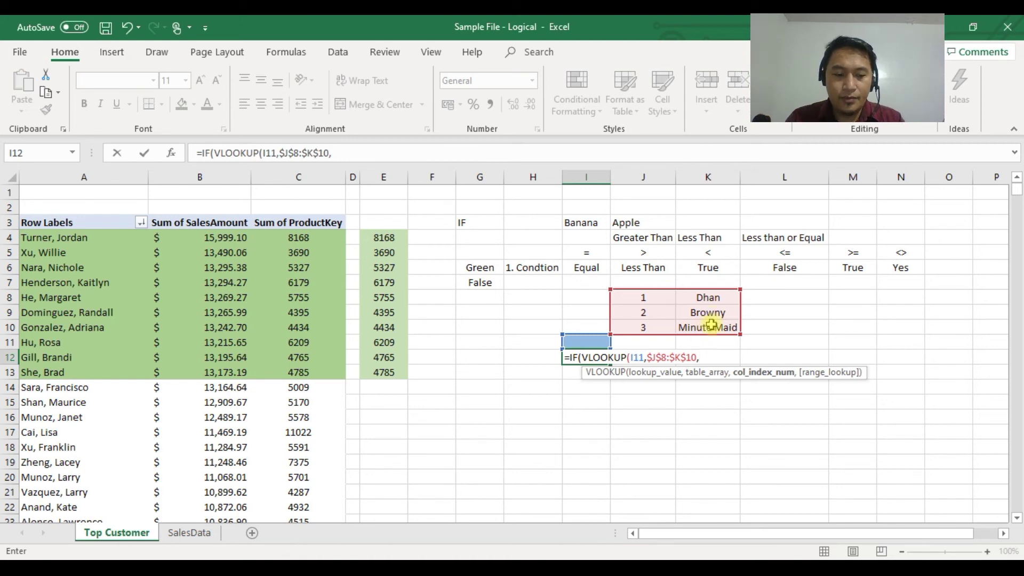
text(2,0)
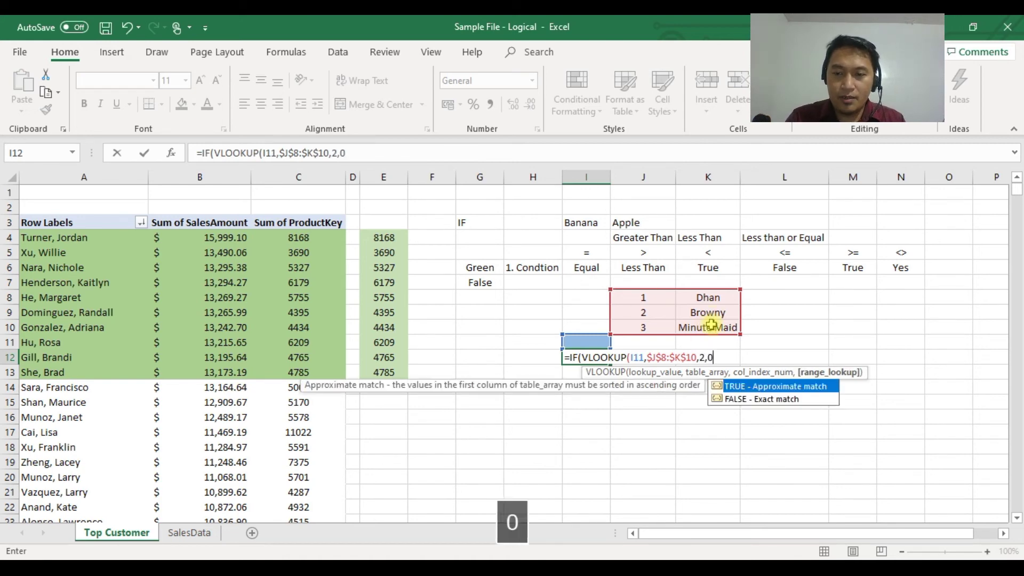
text())
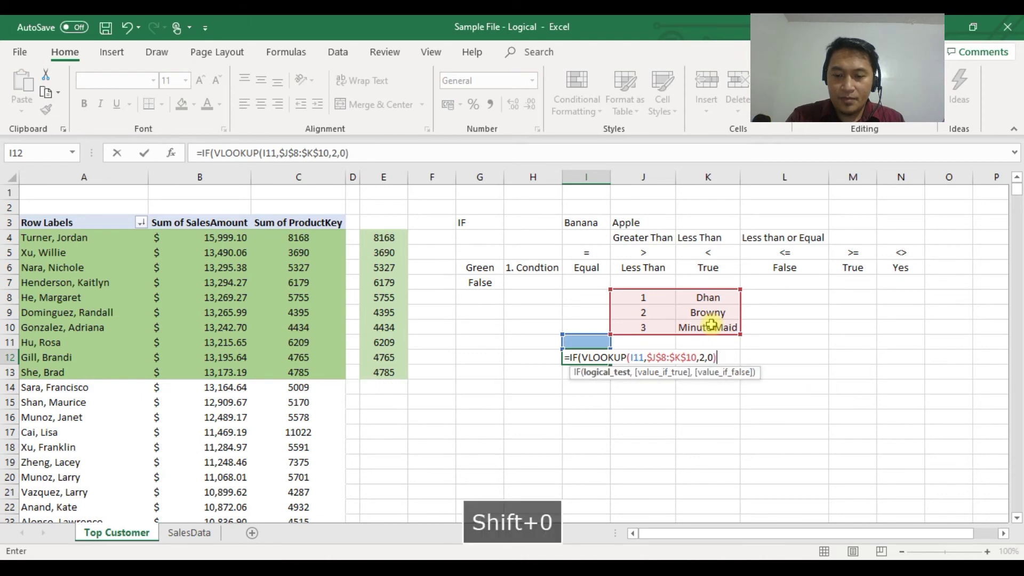
Make the logical test check whether the VLOOKUP result equals the name in K8, written as quoted text
text(=)
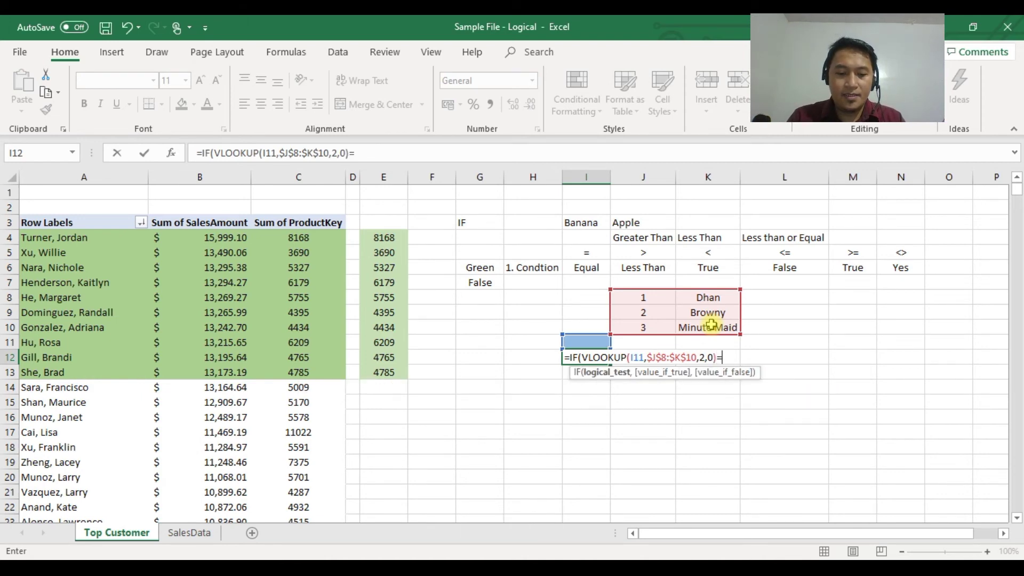
text(Dhan)
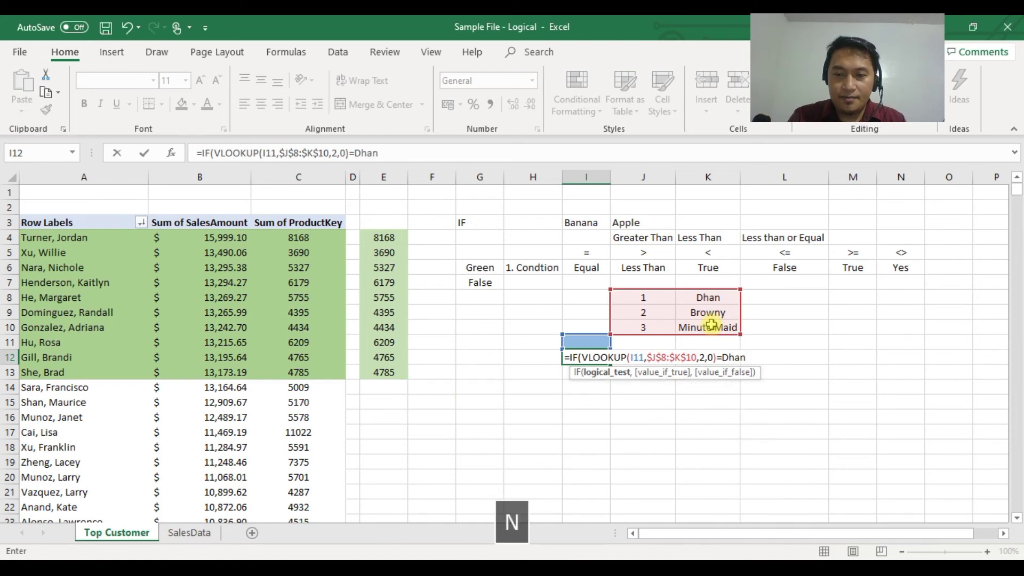
key(BackSpace)
key(BackSpace)
key(BackSpace)
key(BackSpace)
text("Dhan)
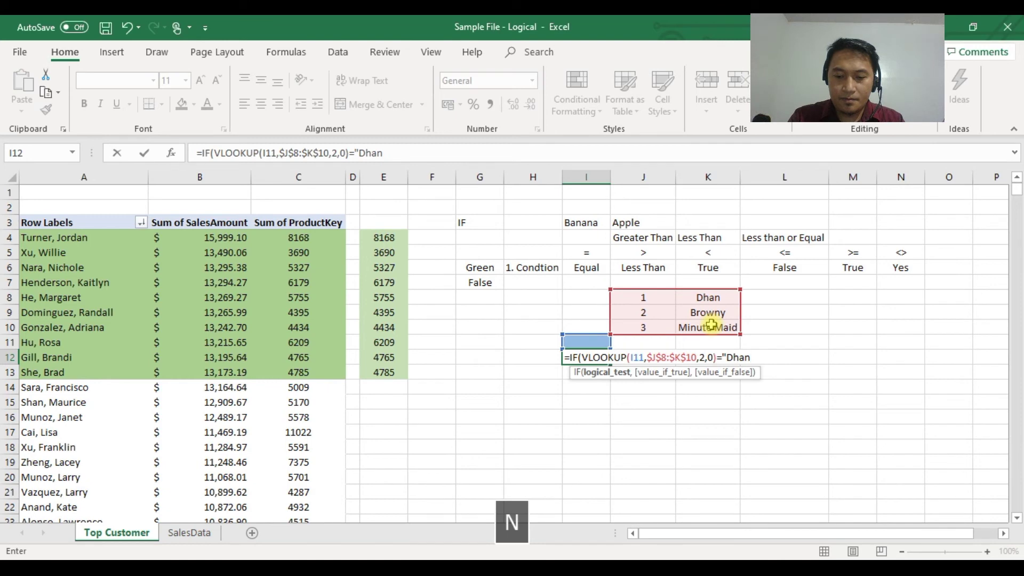
text(")
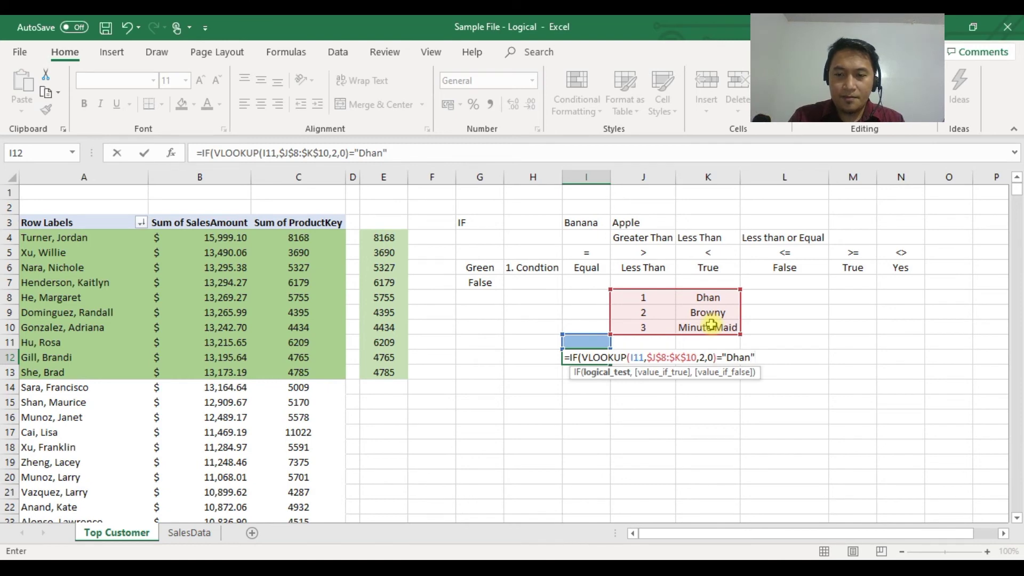
Set the value_if_true argument of the I12 formula to the text "Correct!"
text(,)
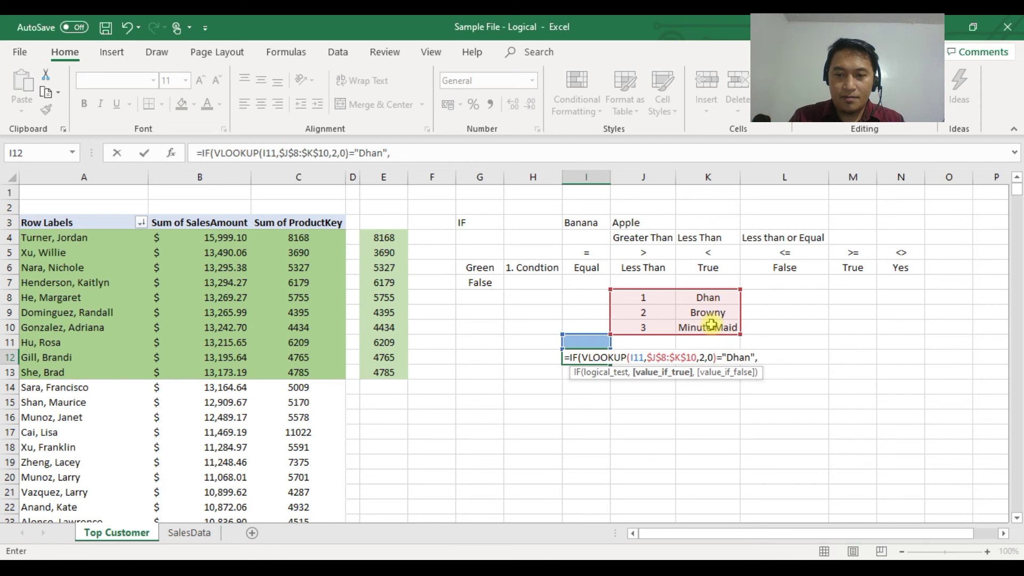
text(Cor)
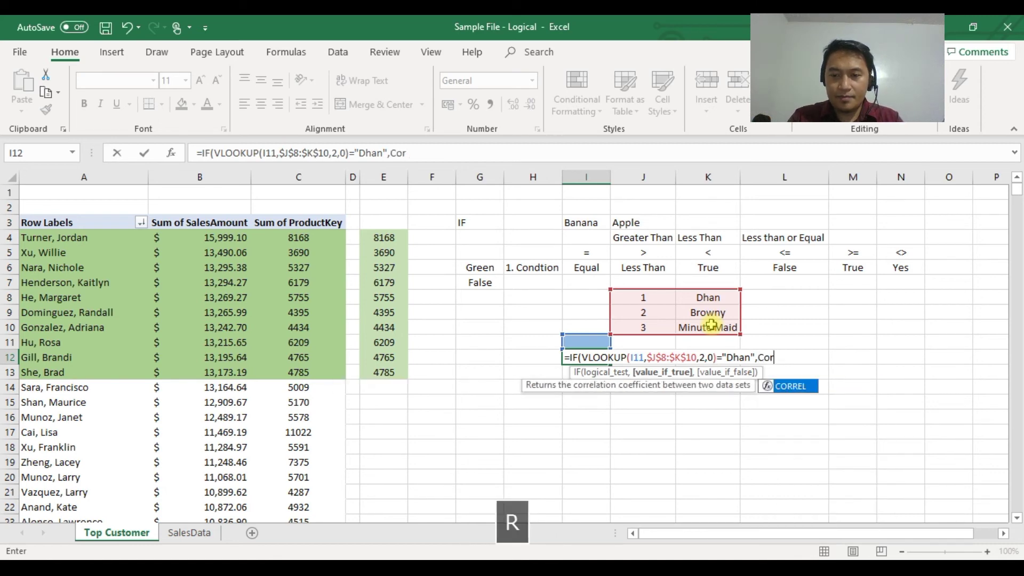
text(e)
key(BackSpace)
key(BackSpace)
key(BackSpace)
key(BackSpace)
key(BackSpace)
text(")
key(BackSpace)
text(")
text(Co)
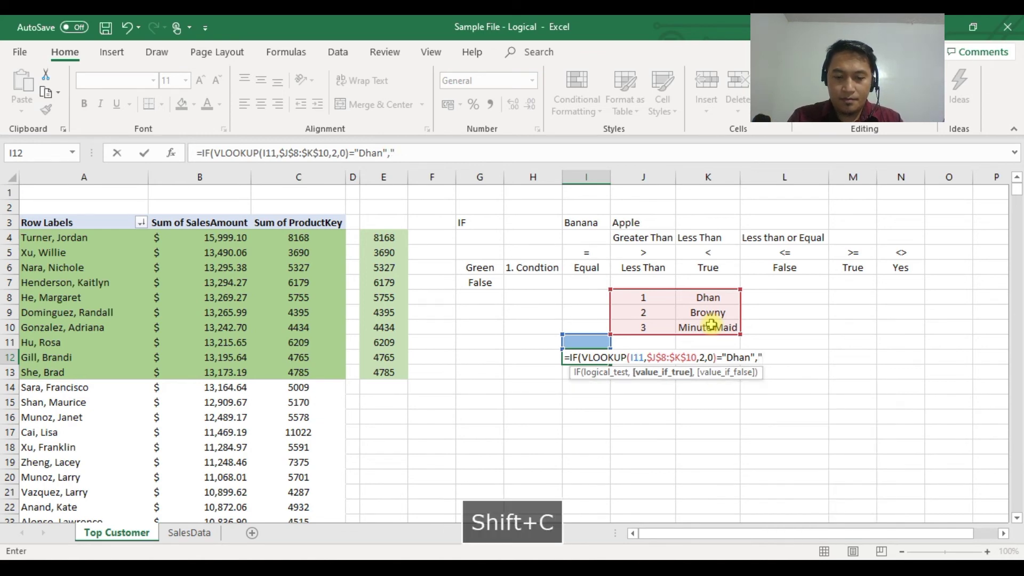
text(rr)
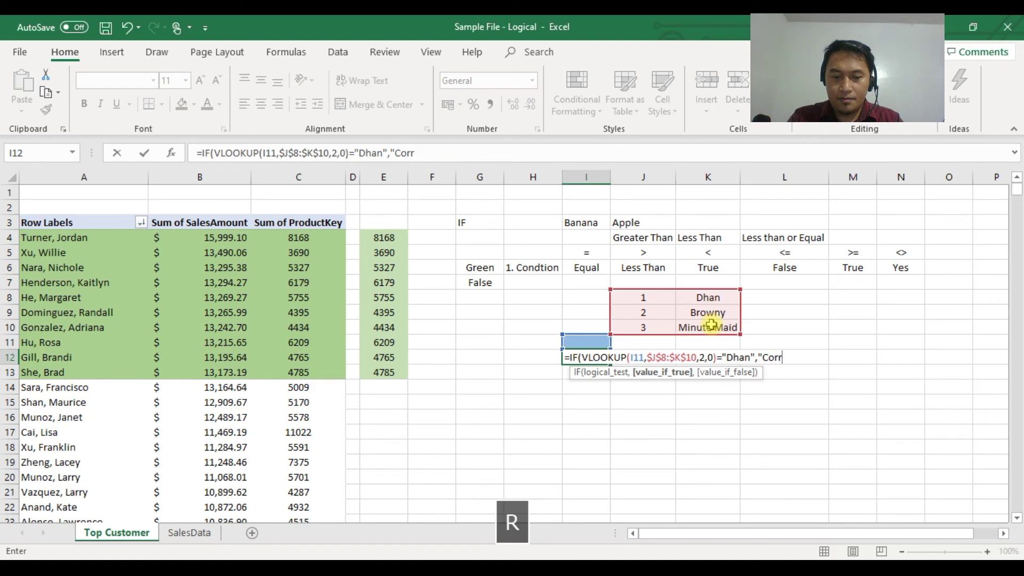
text(ect)
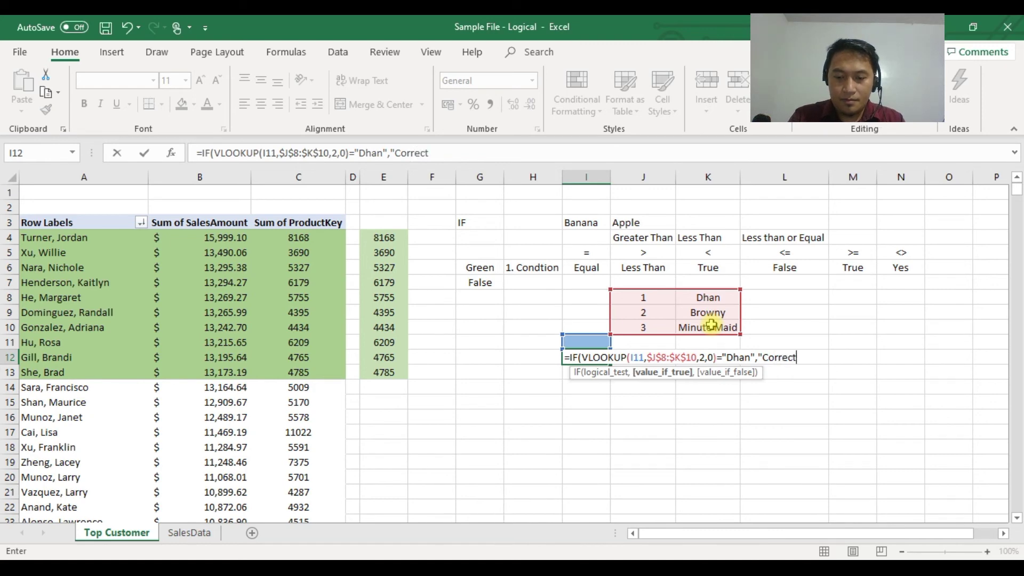
text(!",)
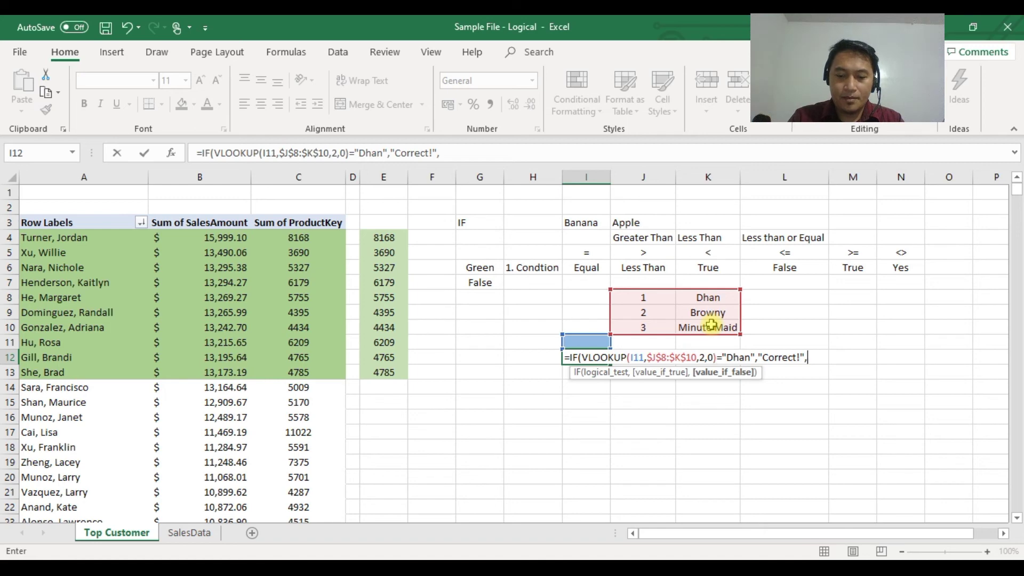
Set the value_if_false argument to "Sayop, Try Again!" and complete the IF formula in I12
text(")
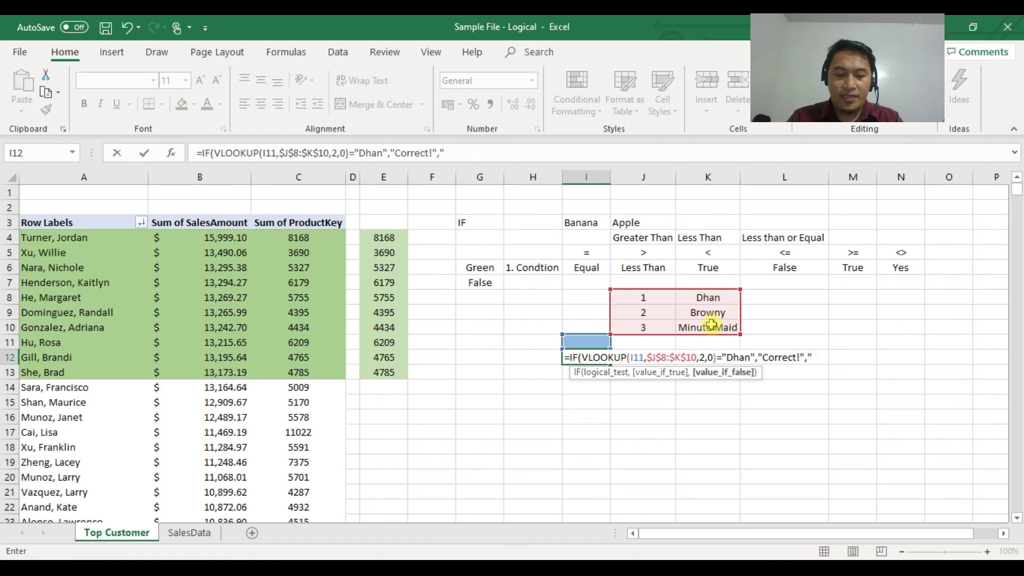
text(SayopTry Again)
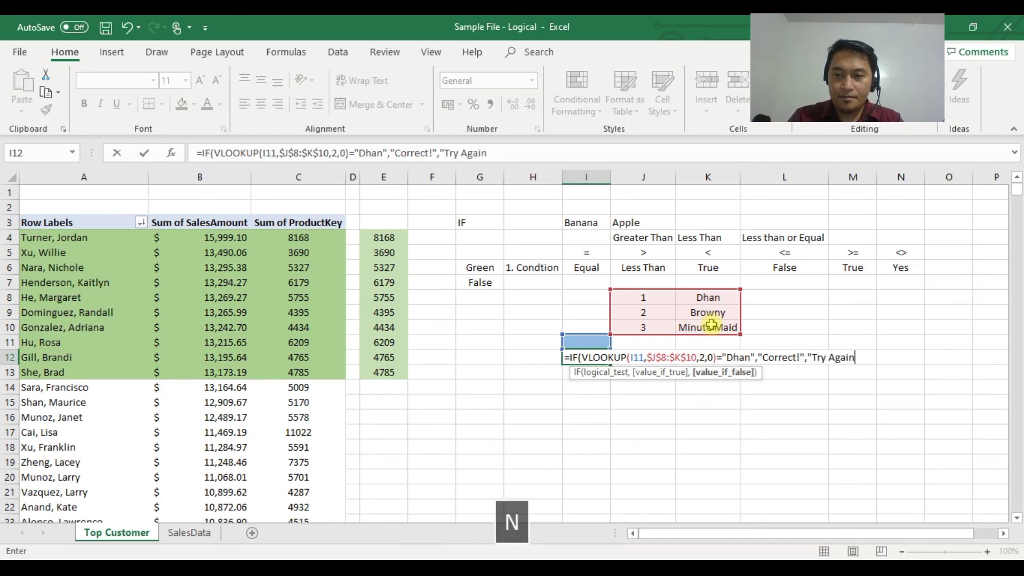
text(!")
click(811, 358)
text(Sayop)
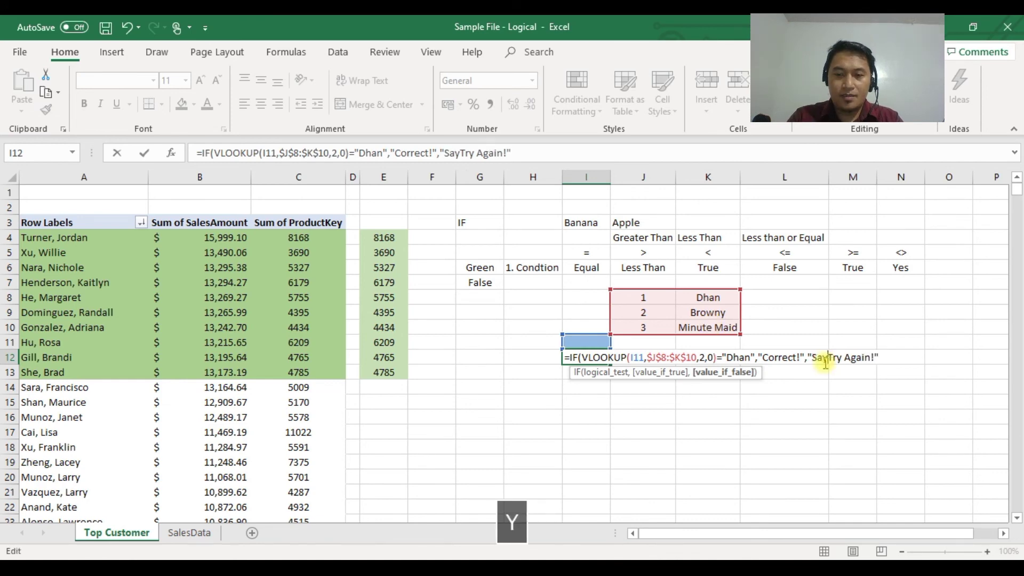
text(,)
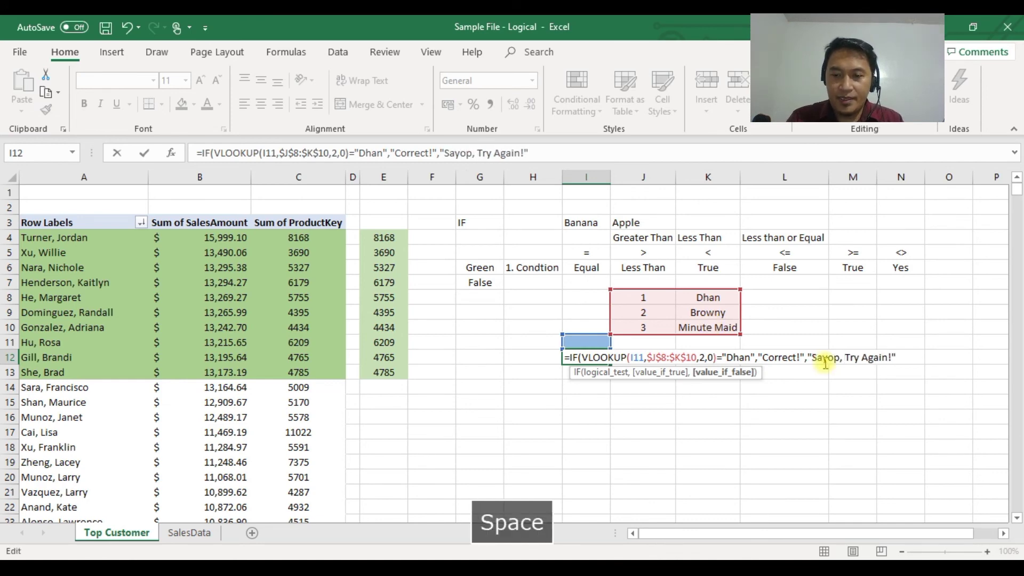
key(Return)
key(Return)
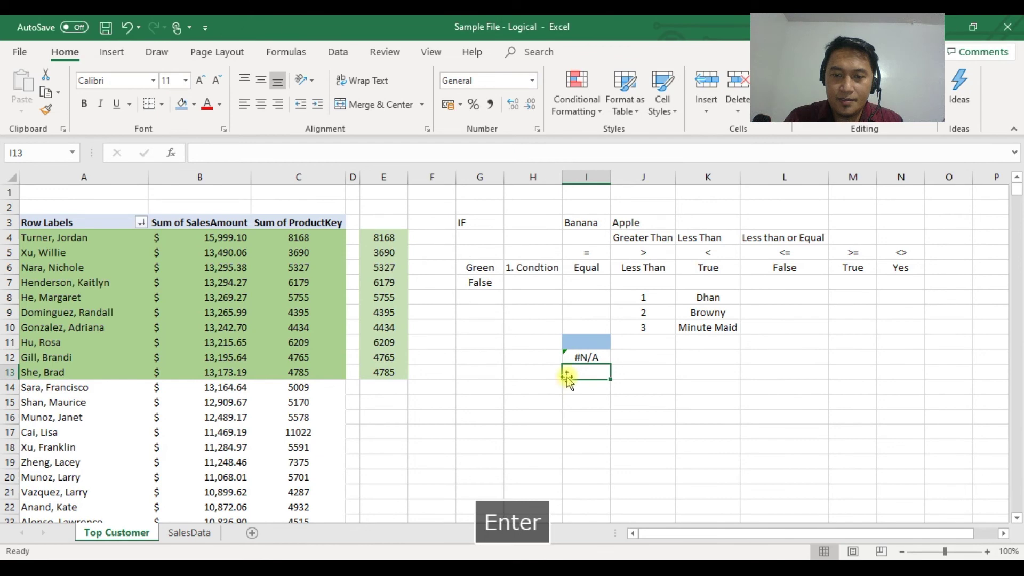
Examine the result of the formula in I12 alongside the empty lookup input cell I11
click(586, 356)
click(589, 346)
click(591, 357)
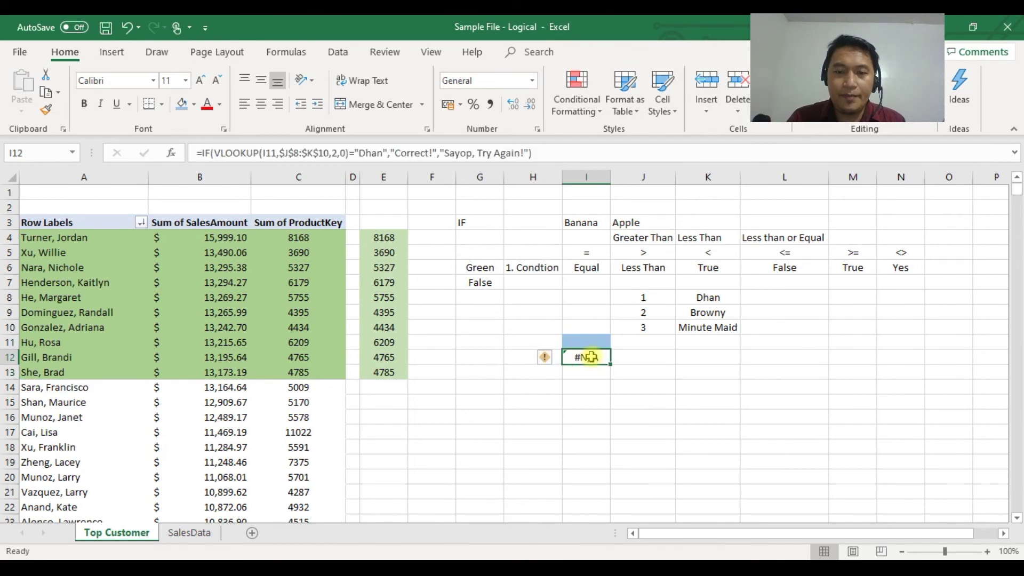
click(591, 341)
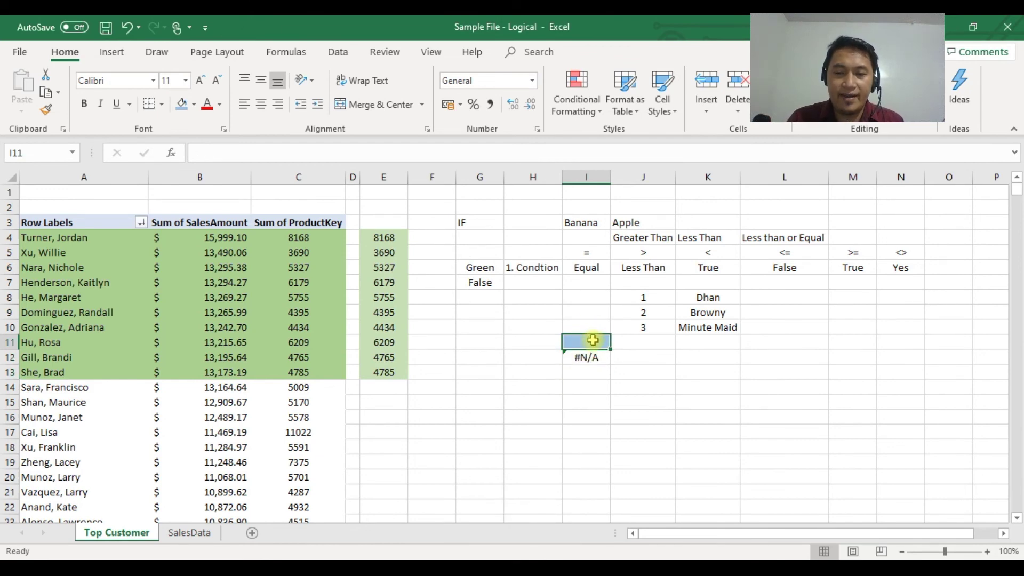
click(593, 356)
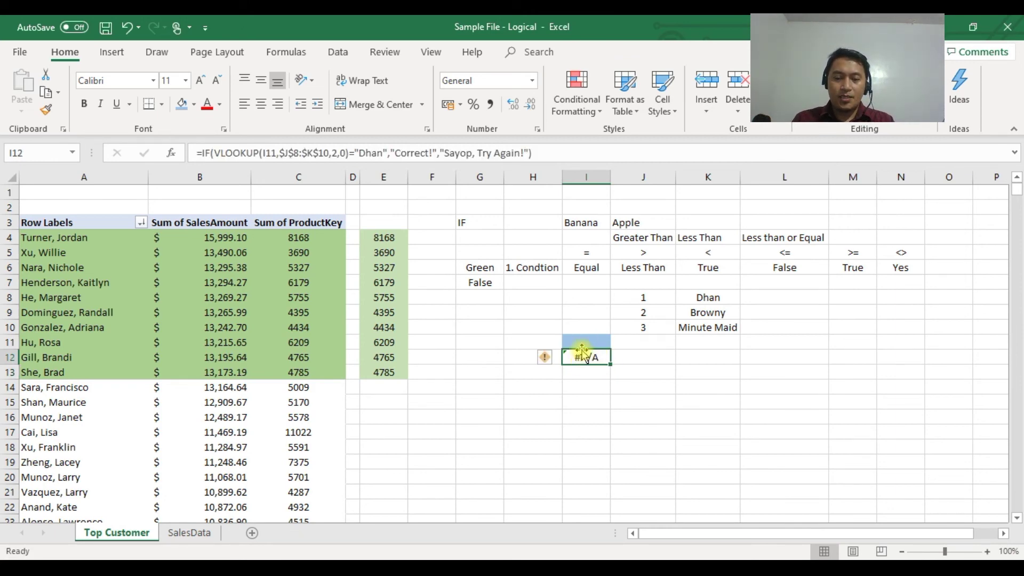
click(586, 340)
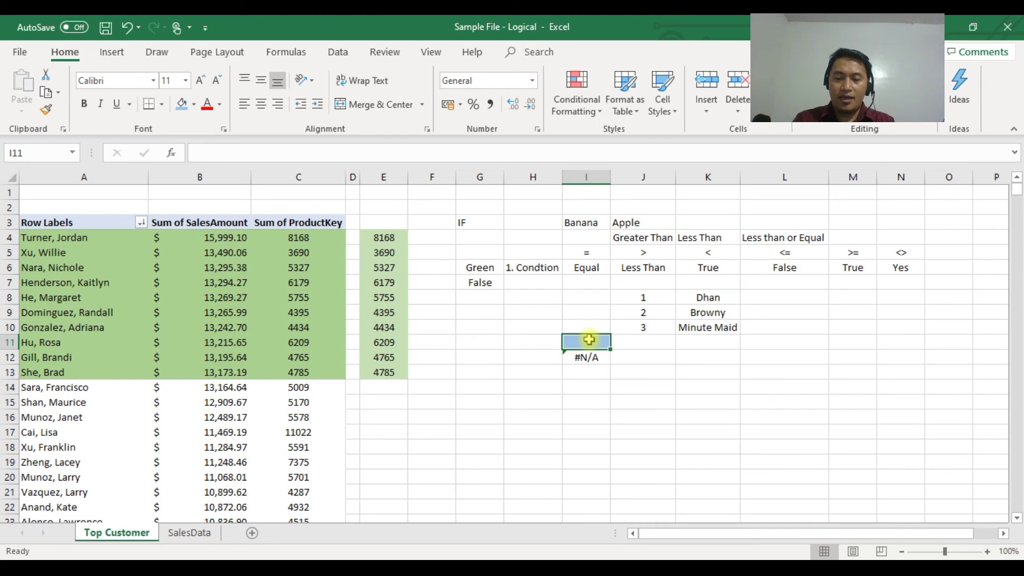
click(585, 357)
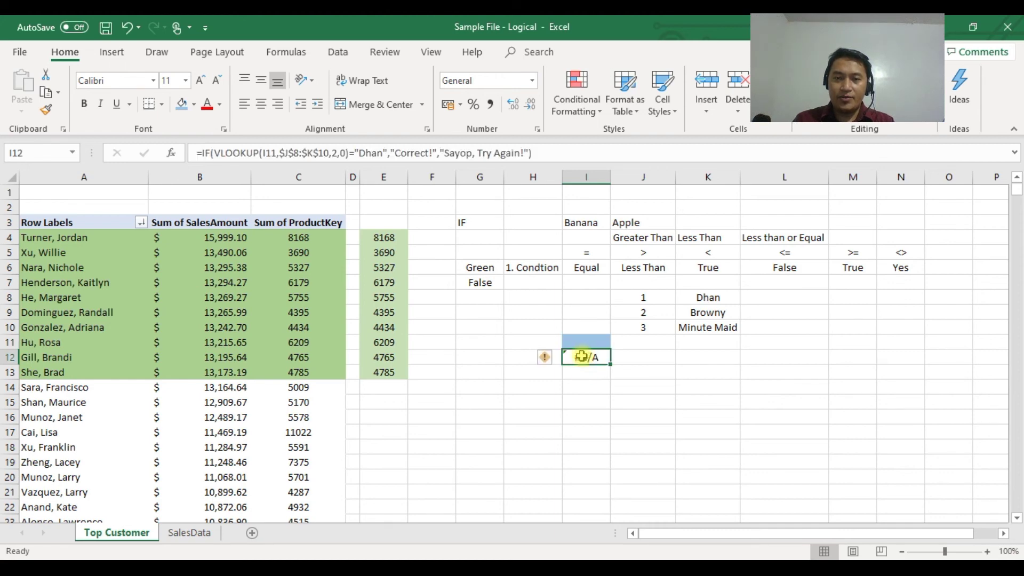
Enter 2 in the lookup input cell I11 and autofit the width of column I
click(585, 341)
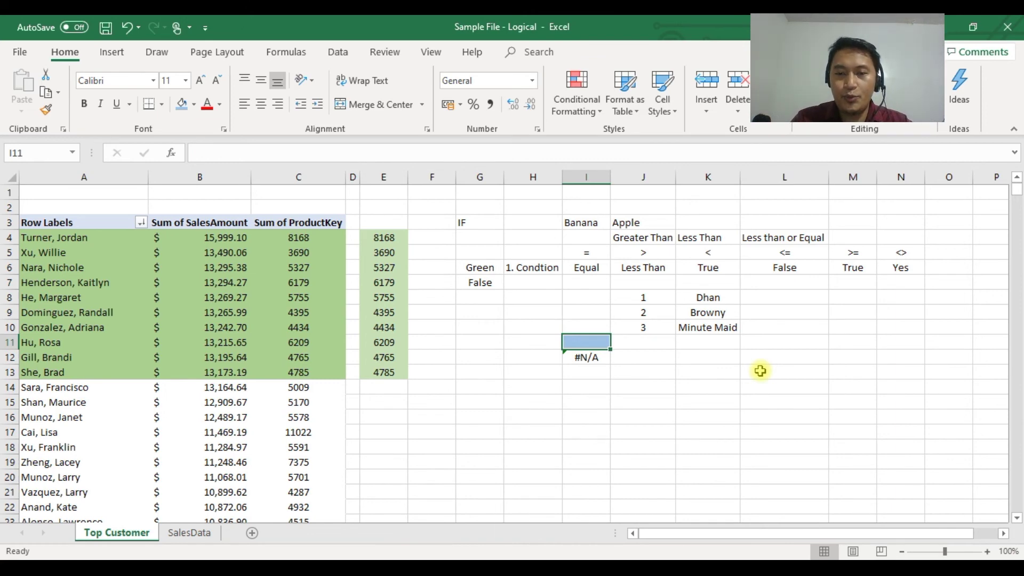
text(2)
key(Return)
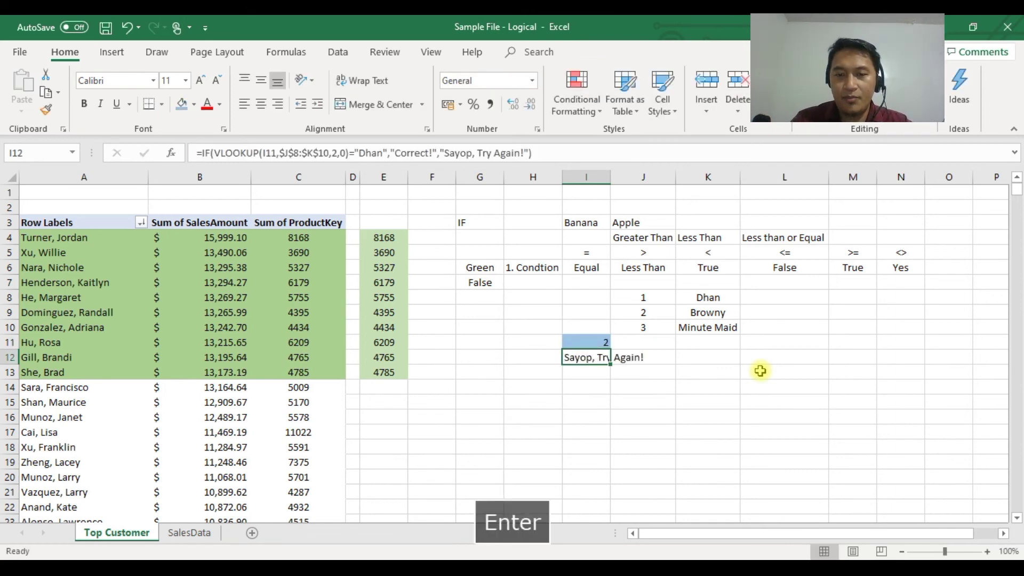
double_click(610, 177)
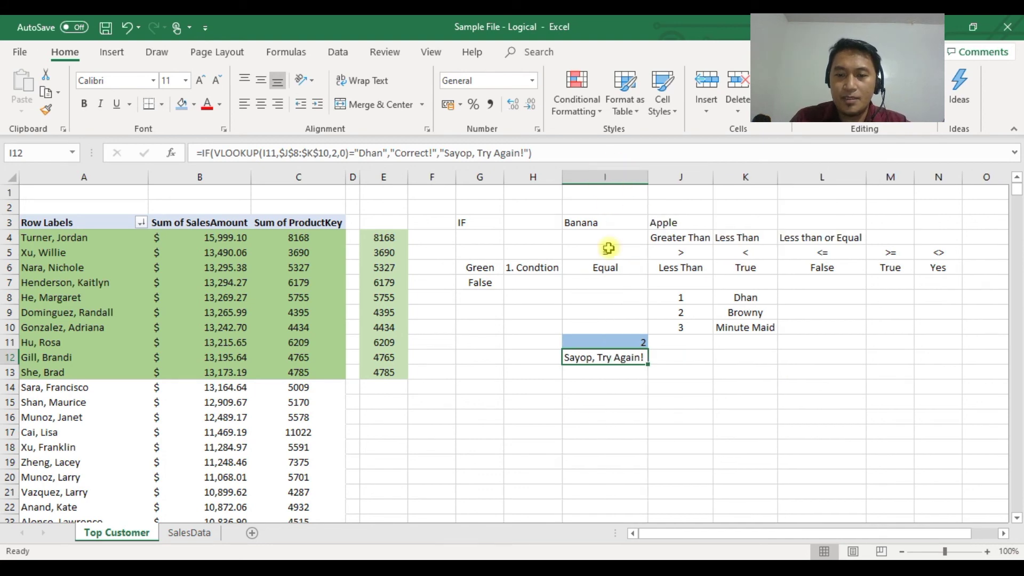
Test the formula with other lookup values by entering 3 and then 1 in I11
click(605, 341)
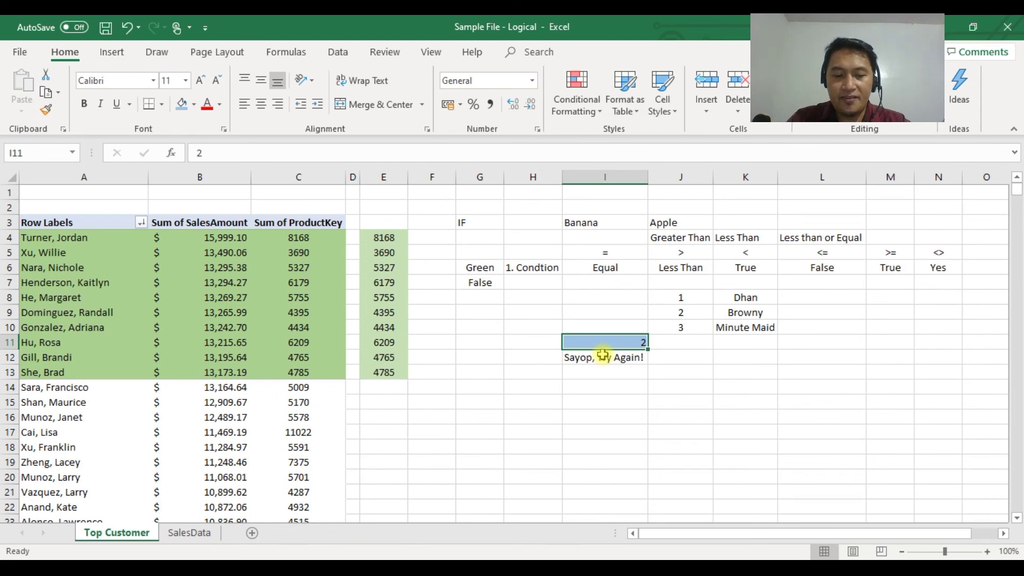
text(3)
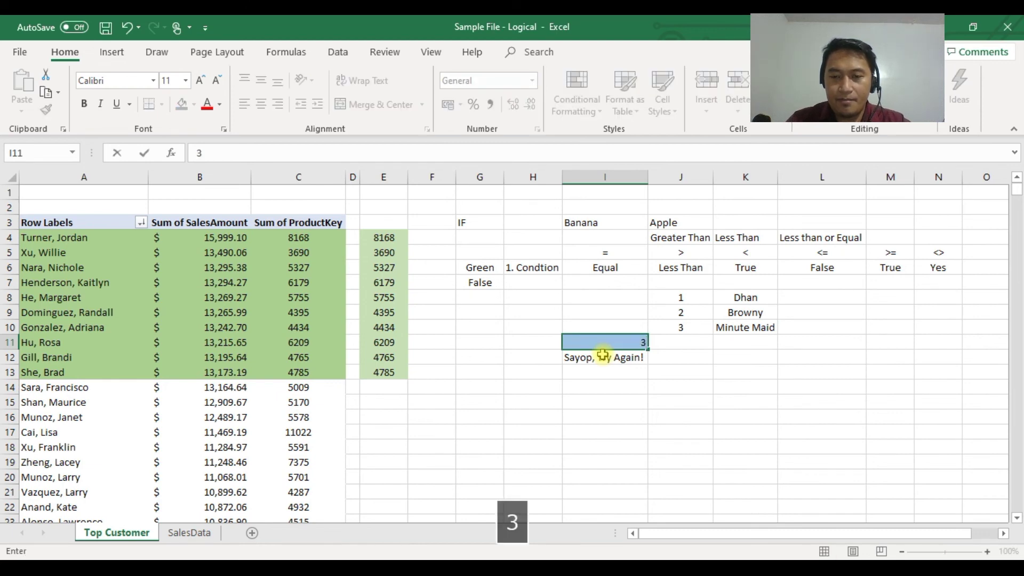
key(Return)
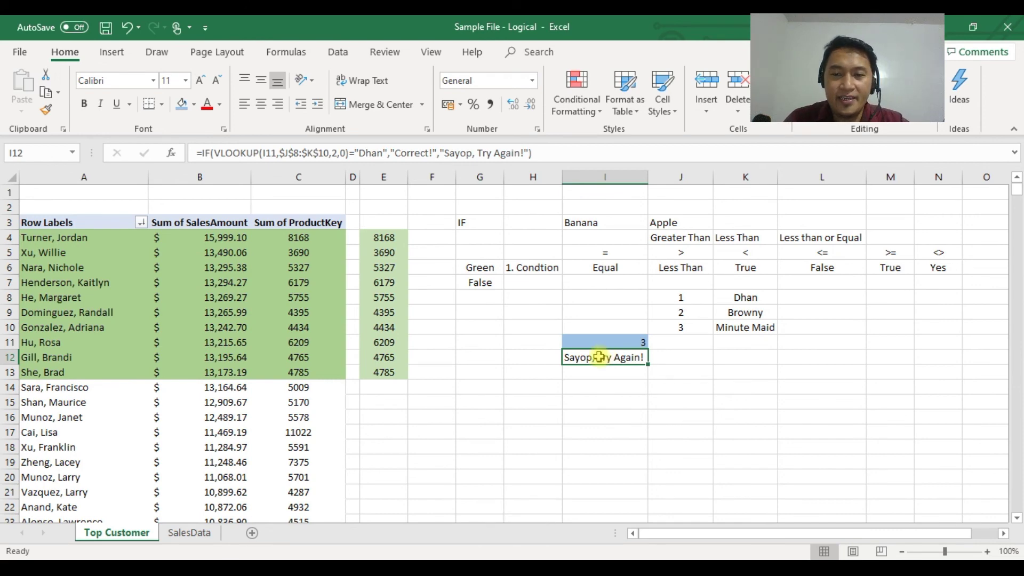
click(607, 343)
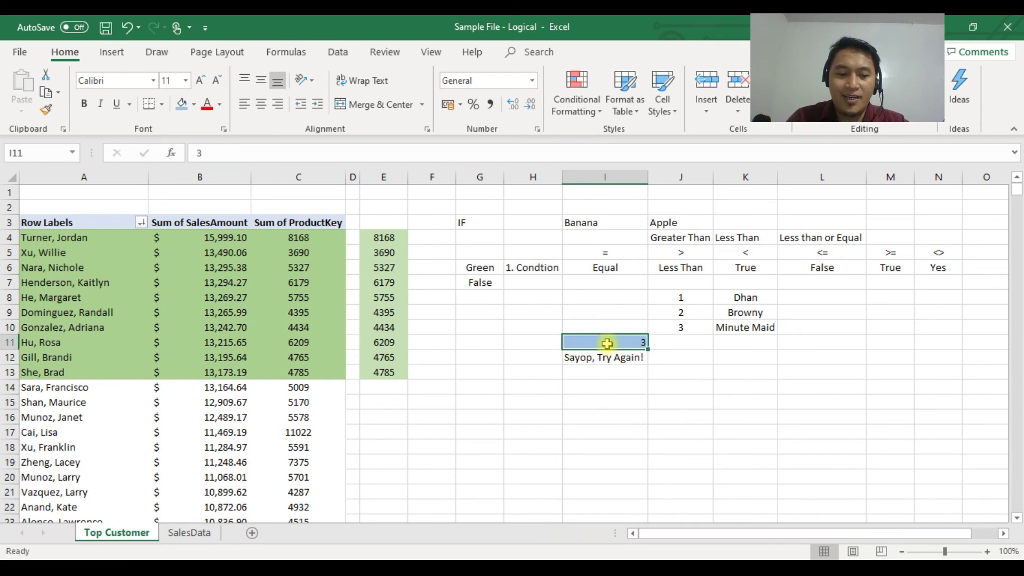
text(1)
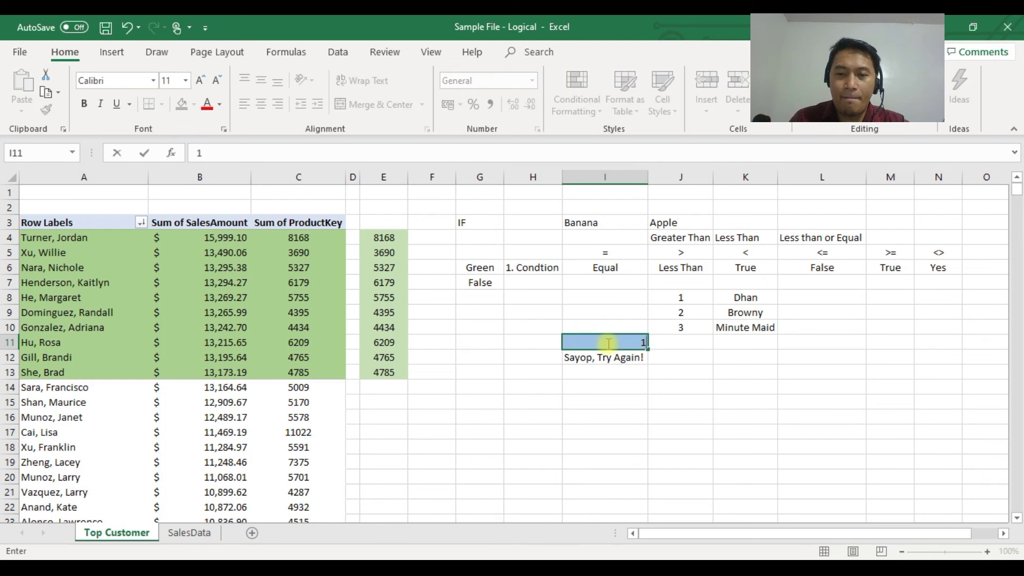
key(Return)
Centre the content of cell I11 horizontally and vertically
click(607, 343)
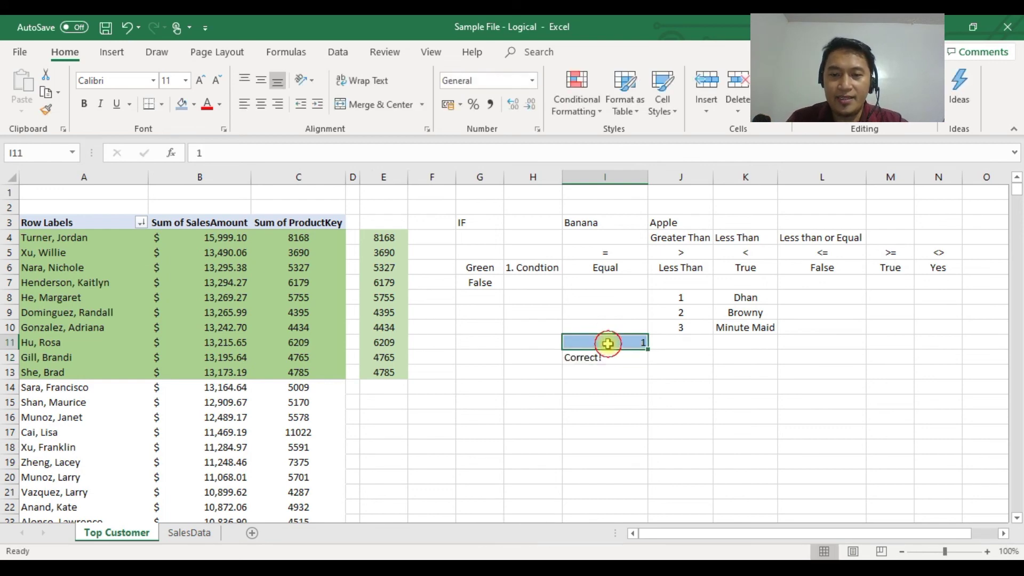
click(261, 102)
click(261, 80)
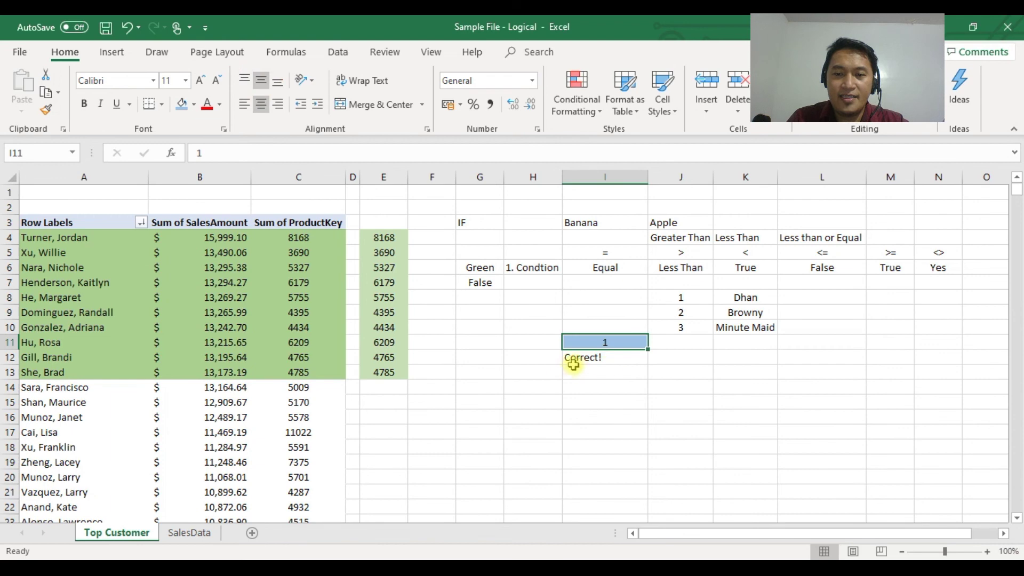
Compare the lookup value in I11 and the result in I12 with the first row of the lookup table J8:K10
click(729, 297)
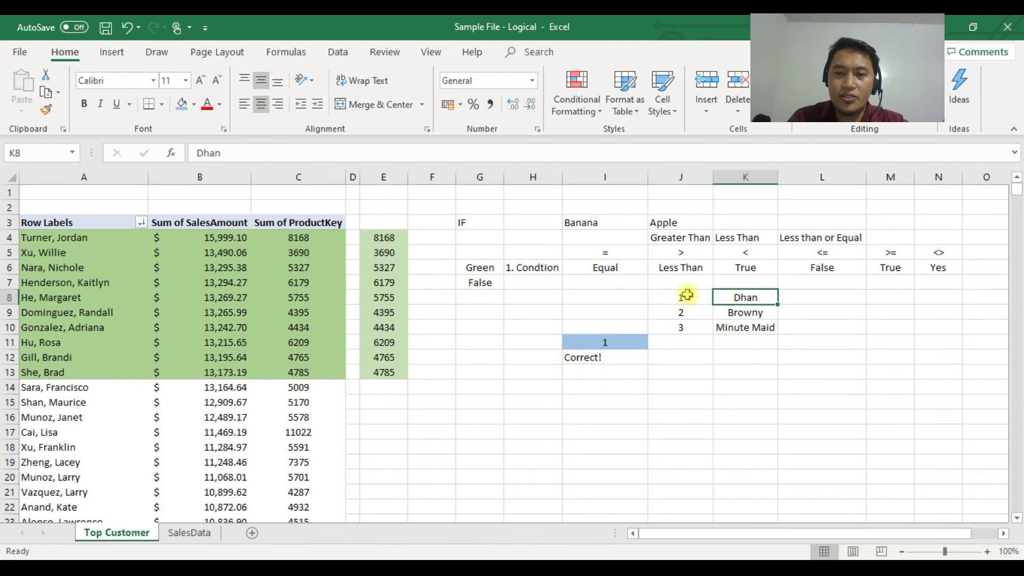
click(681, 298)
click(613, 355)
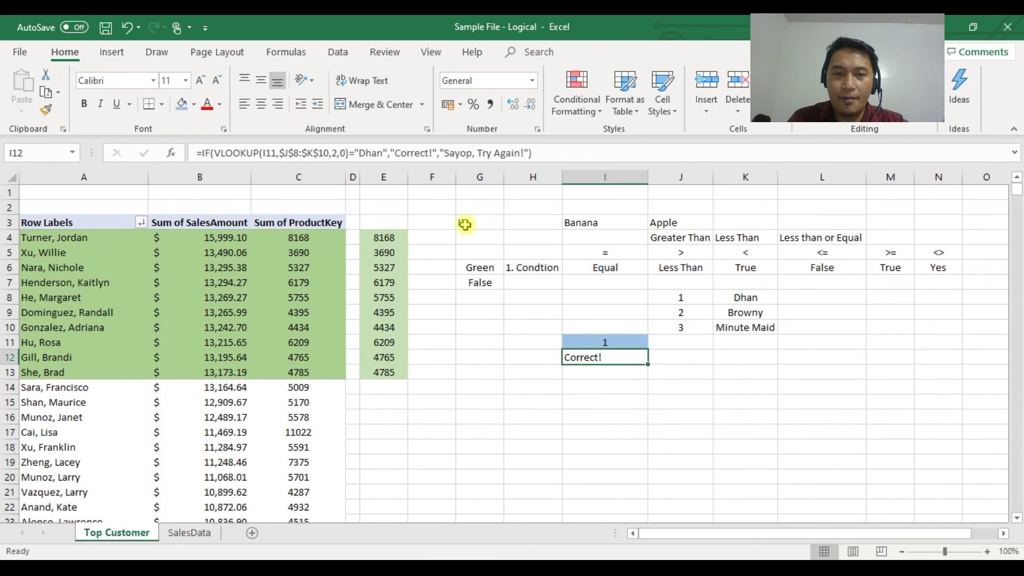
click(625, 343)
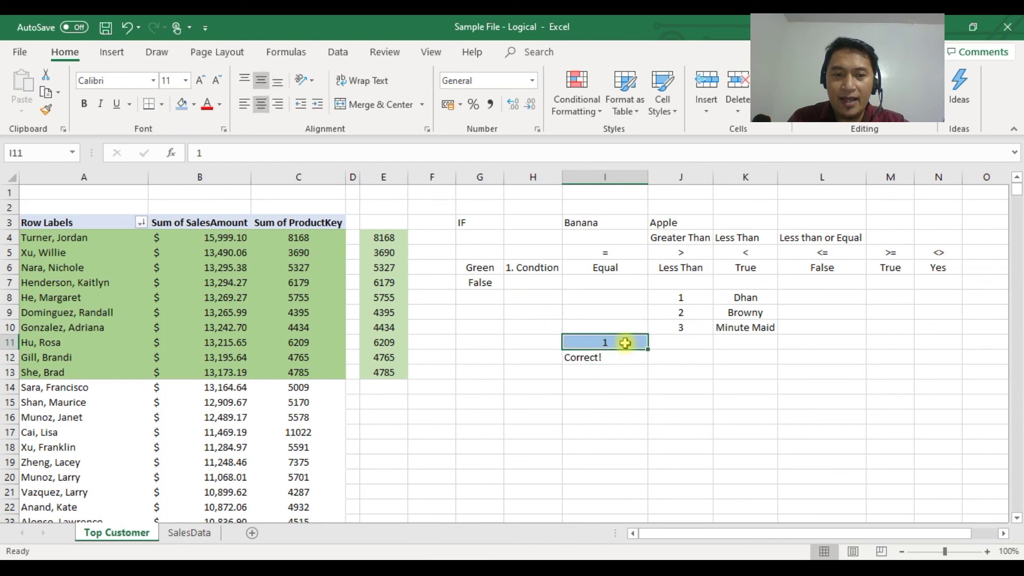
drag(680, 297, 722, 325)
click(722, 297)
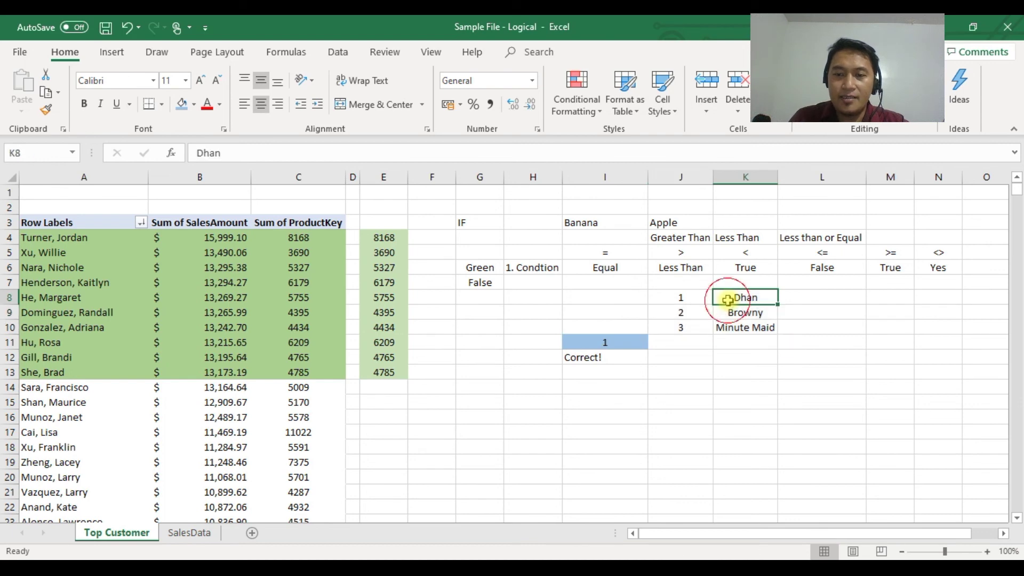
click(610, 358)
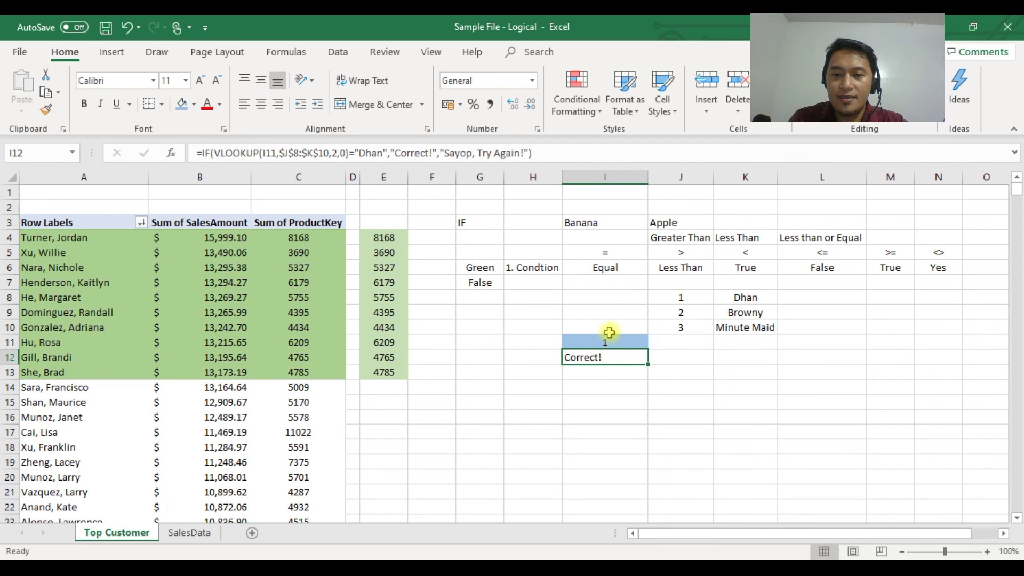
Change the lookup value in I11 to 3 to test a non-matching entry
click(598, 341)
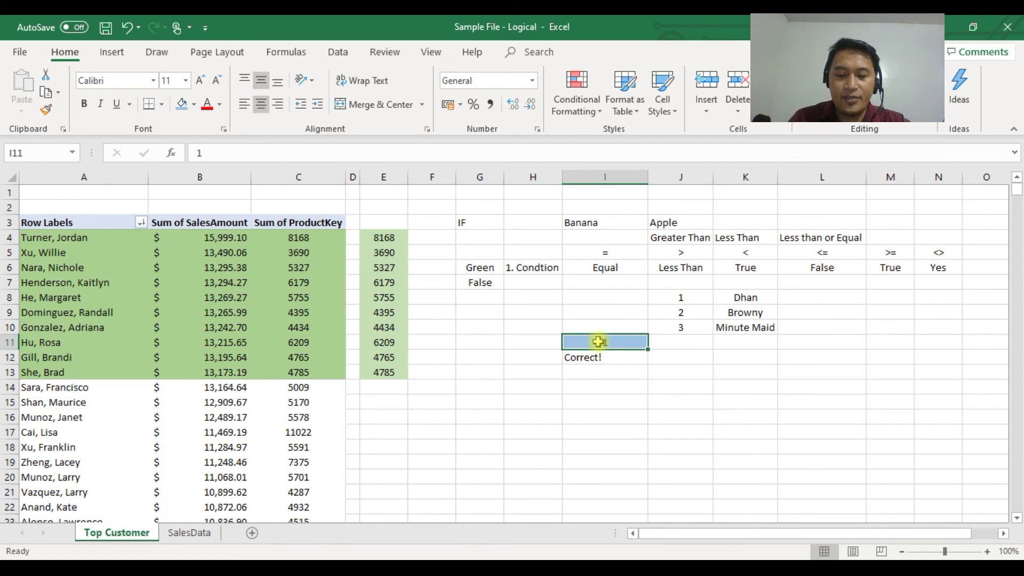
text(3)
key(Return)
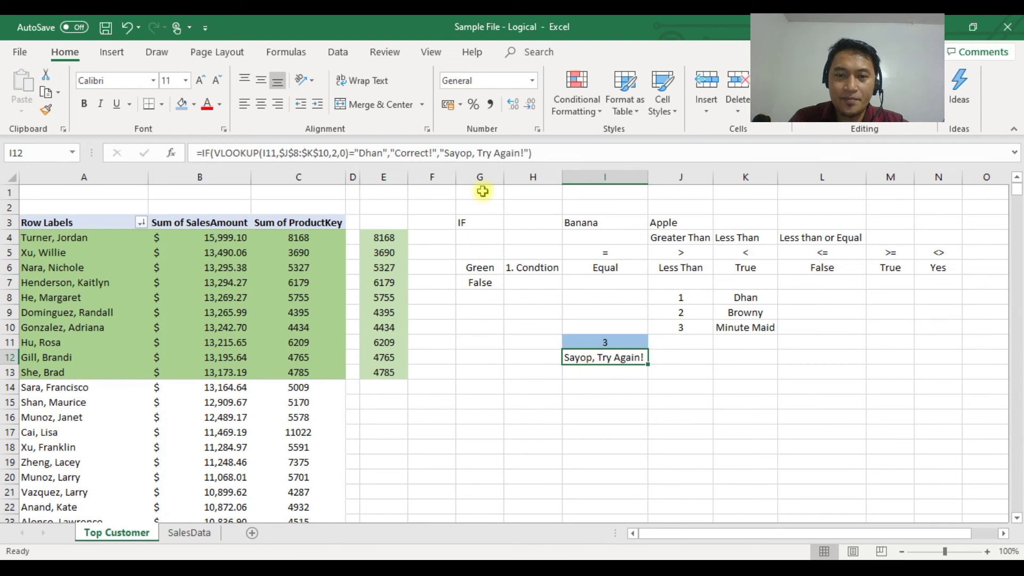
Review the "Correct!" and "Sayop, Try Again!" arguments within the I12 formula, leaving the formula as it is
click(564, 153)
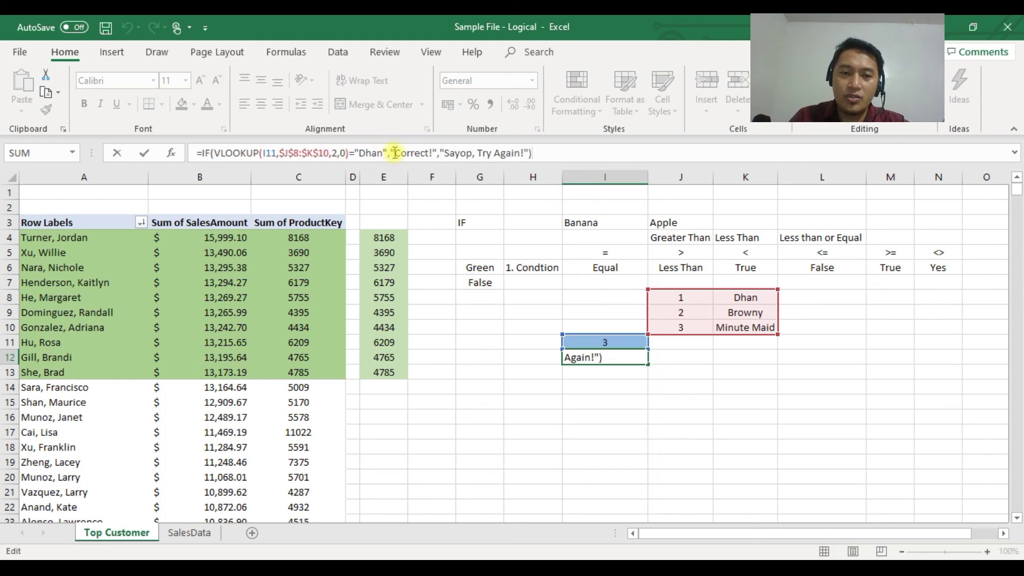
drag(390, 153, 437, 155)
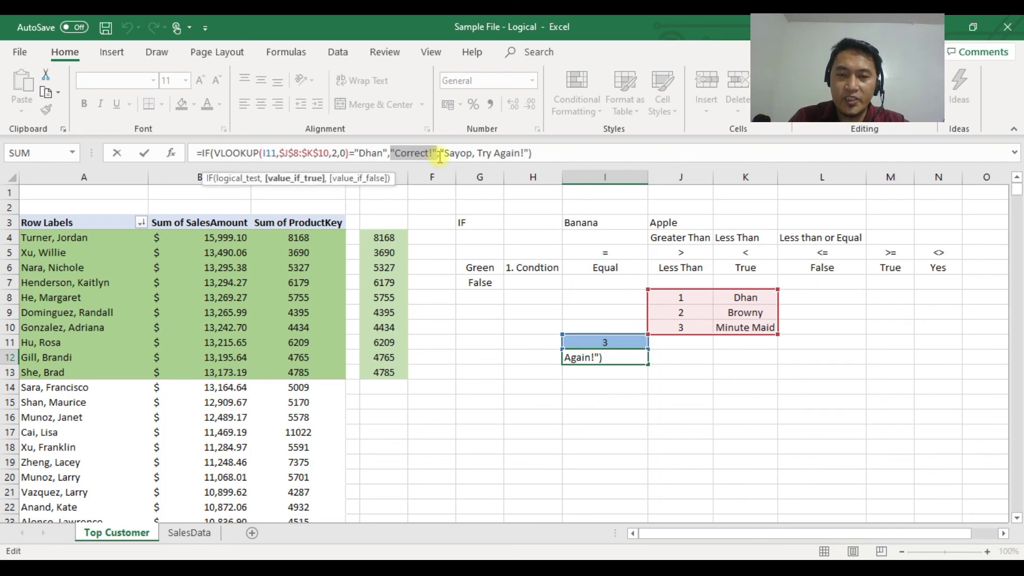
drag(441, 153, 528, 154)
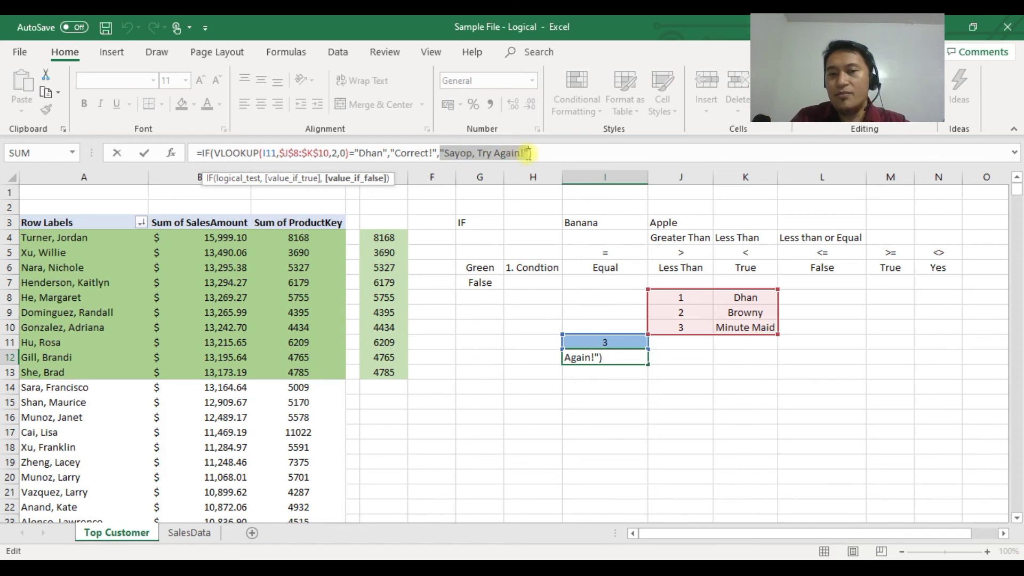
key(Return)
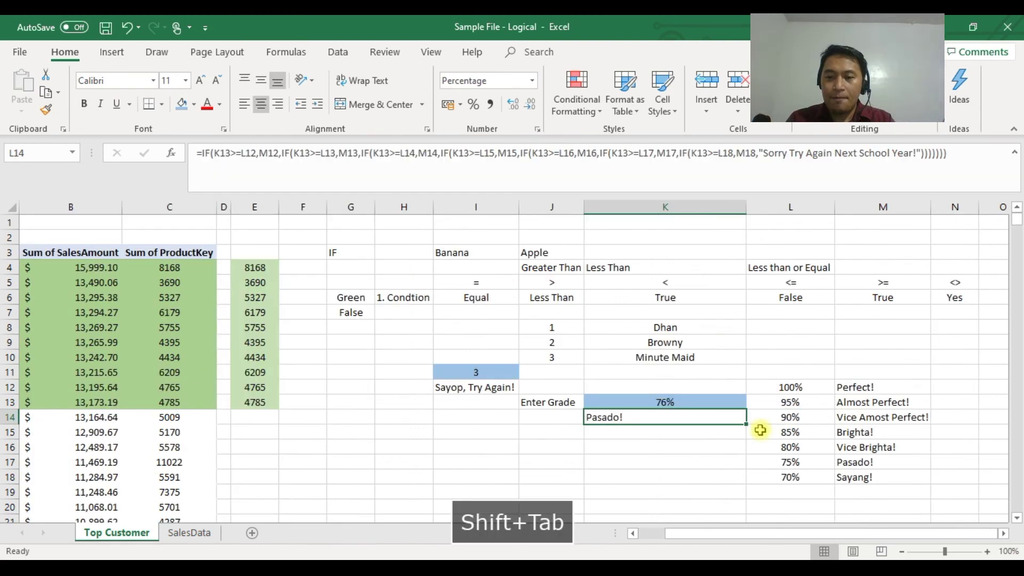
Centre the nested IF grade result in cell K14 horizontally
scroll(709, 447, down, 1)
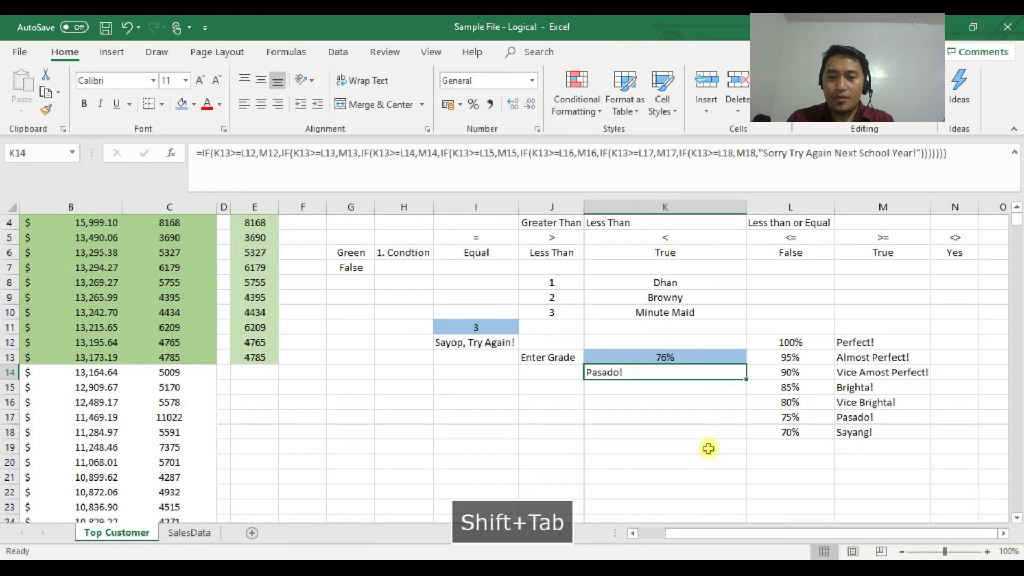
click(261, 104)
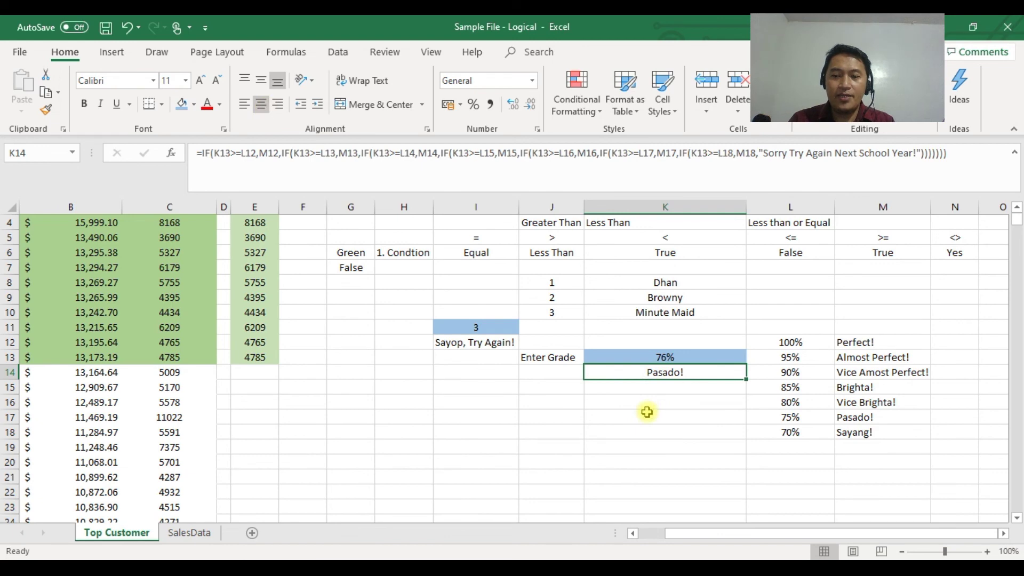